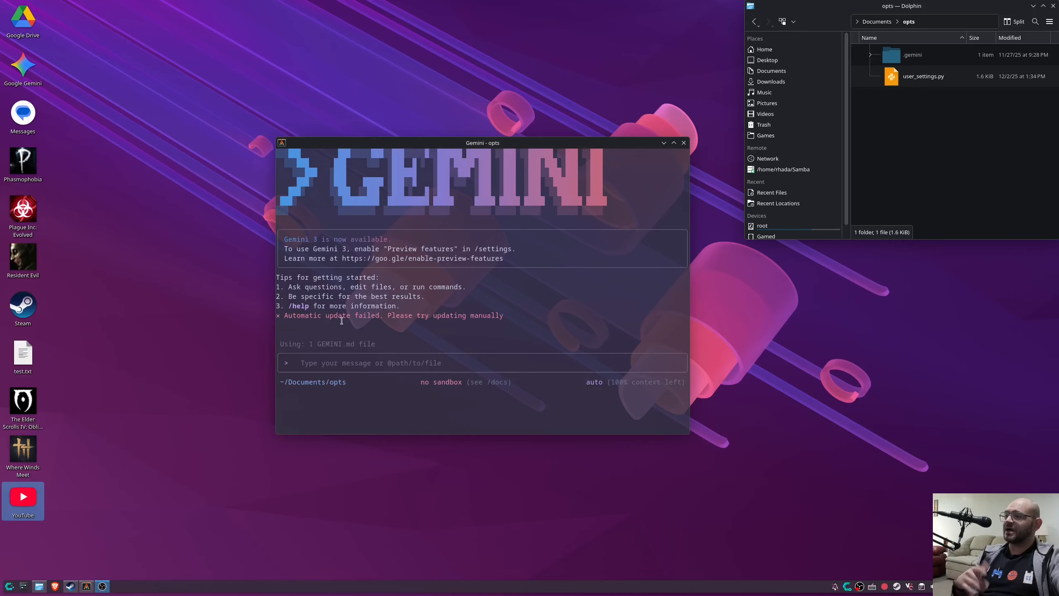
Bring the Dolphin file manager to the front and maximize it.
{"action": "left_click", "coordinate": [338, 357]}
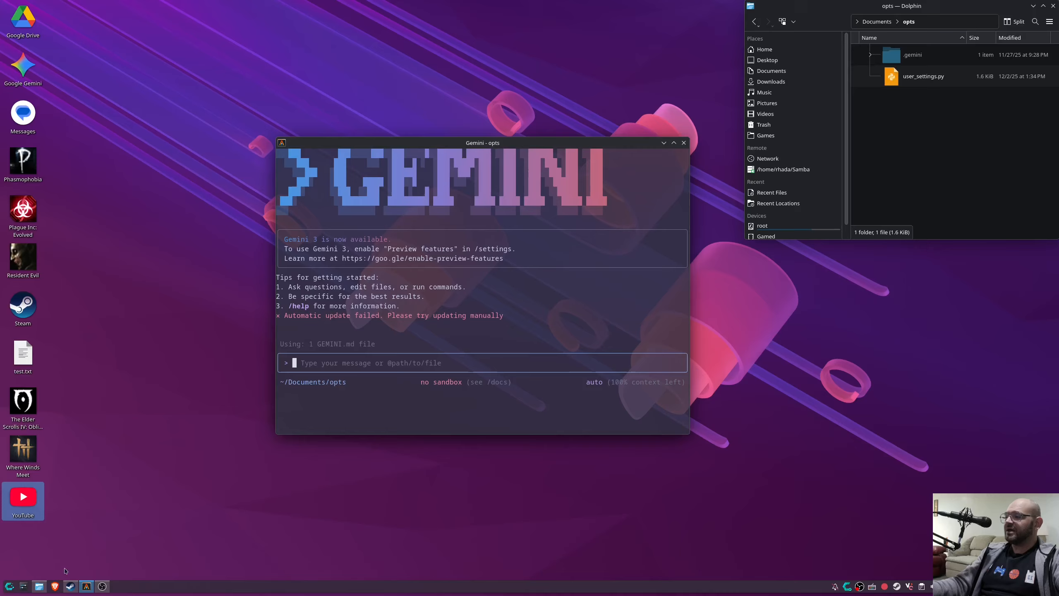
{"action": "left_click", "coordinate": [42, 586]}
{"action": "left_click", "coordinate": [42, 586]}
{"action": "left_click", "coordinate": [41, 585]}
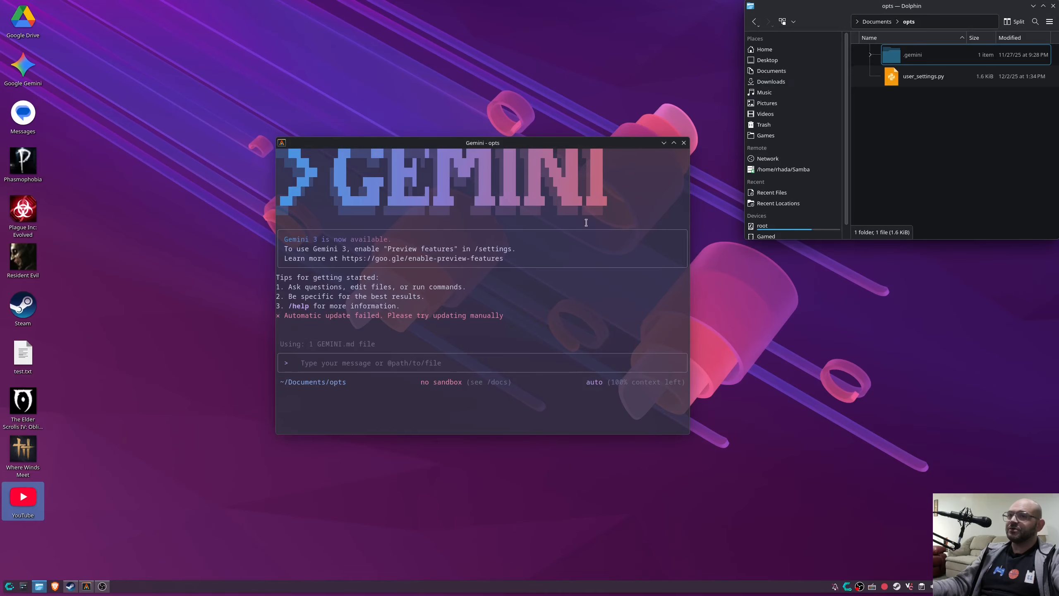
{"action": "left_click_drag", "start_coordinate": [878, 4], "coordinate": [579, 58]}
{"action": "left_click", "coordinate": [744, 60]}
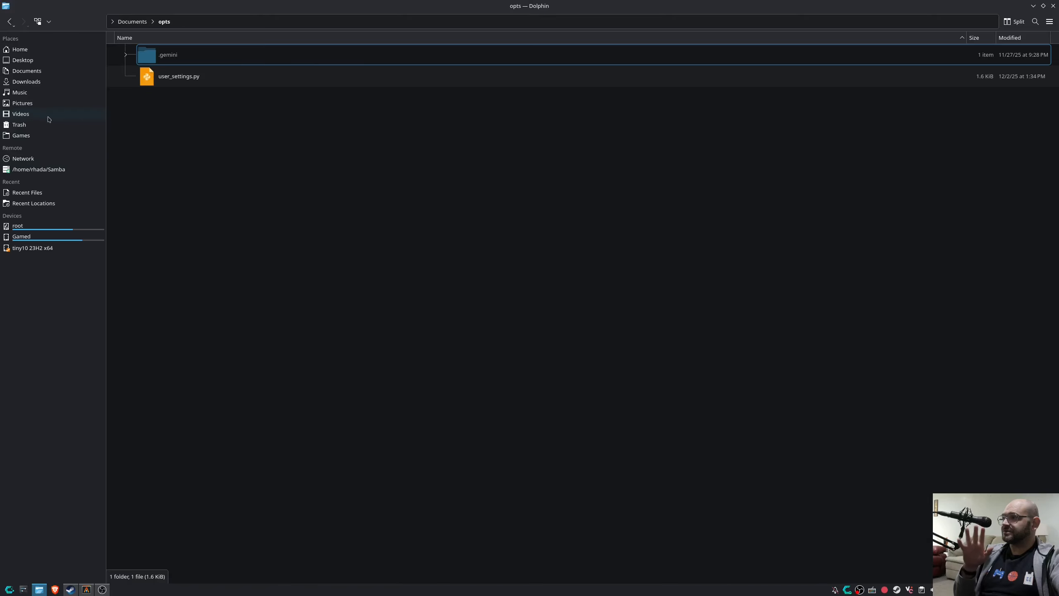
Navigate from Home through .steam and steam into the steamapps folder.
{"action": "left_click", "coordinate": [23, 49]}
{"action": "scroll", "coordinate": [219, 165], "scroll_direction": "down", "scroll_amount": 3}
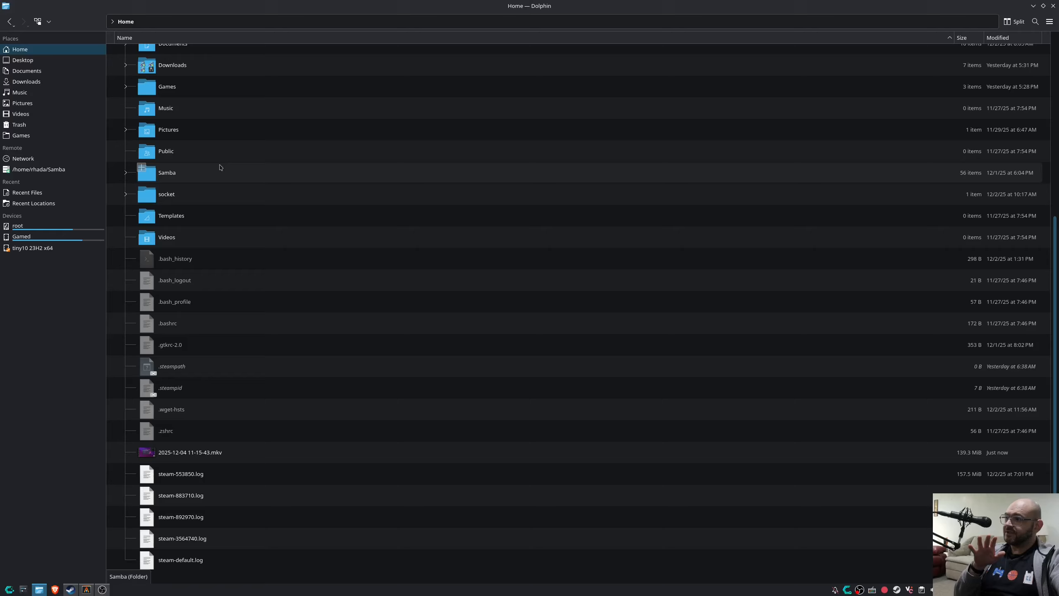
{"action": "scroll", "coordinate": [220, 165], "scroll_direction": "up", "scroll_amount": 3}
{"action": "double_click", "coordinate": [170, 216]}
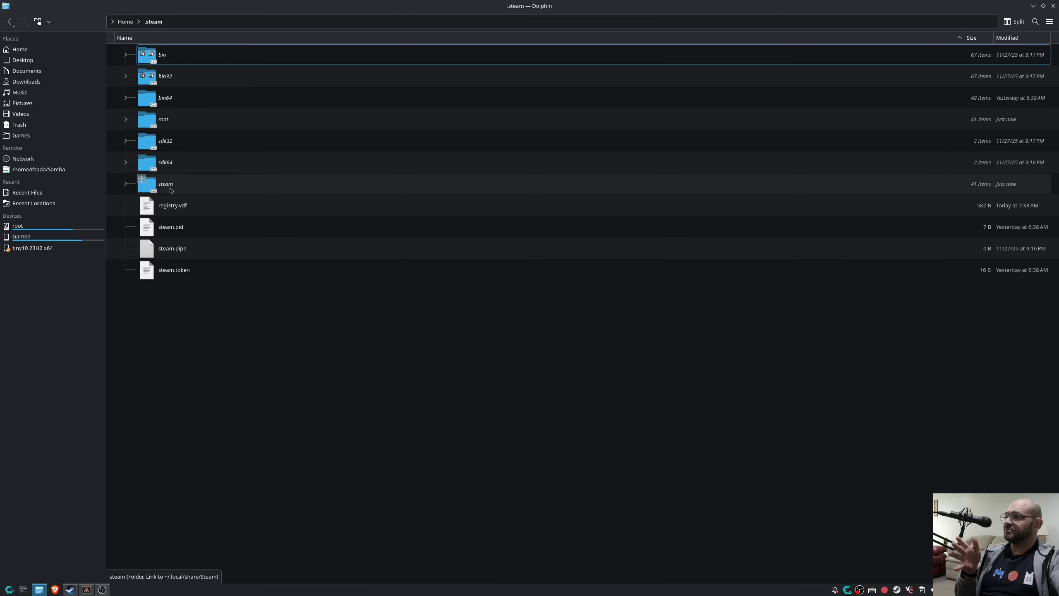
{"action": "double_click", "coordinate": [169, 185]}
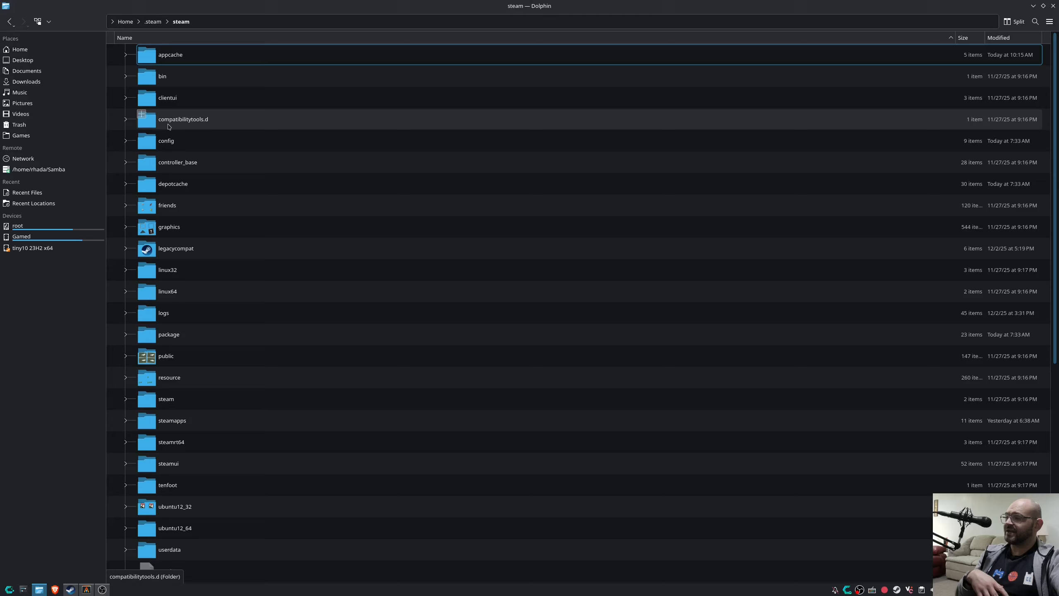
{"action": "double_click", "coordinate": [171, 119]}
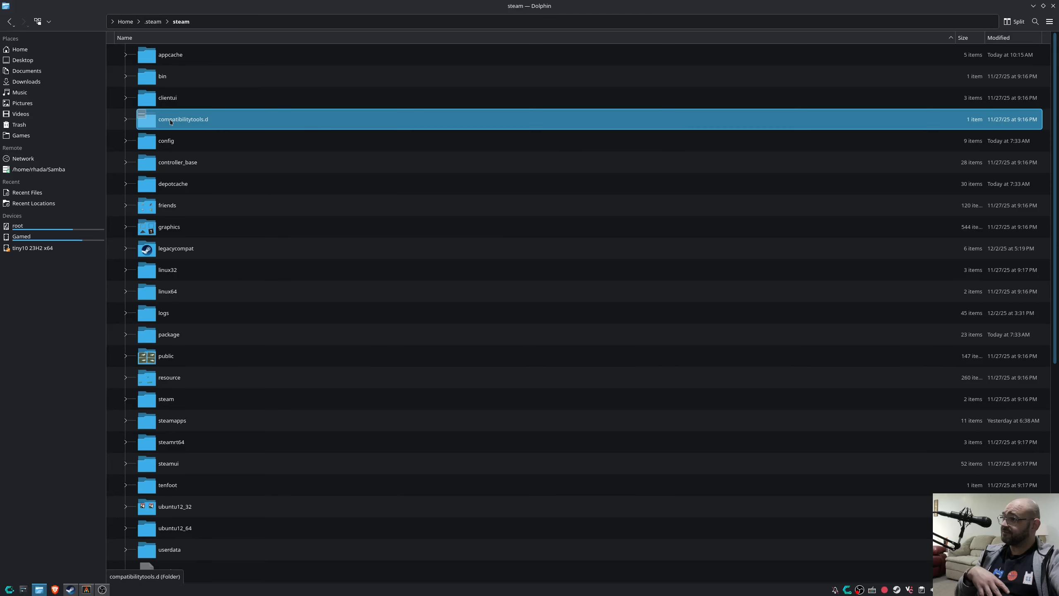
{"action": "key", "text": "alt+Left"}
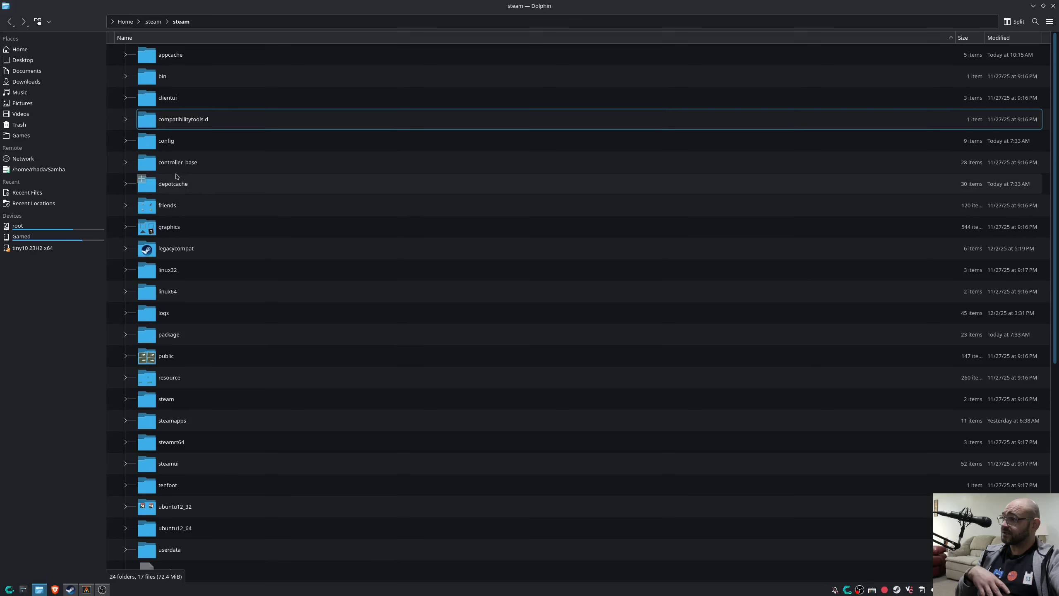
{"action": "scroll", "coordinate": [170, 227], "scroll_direction": "down", "scroll_amount": 1}
{"action": "double_click", "coordinate": [171, 355]}
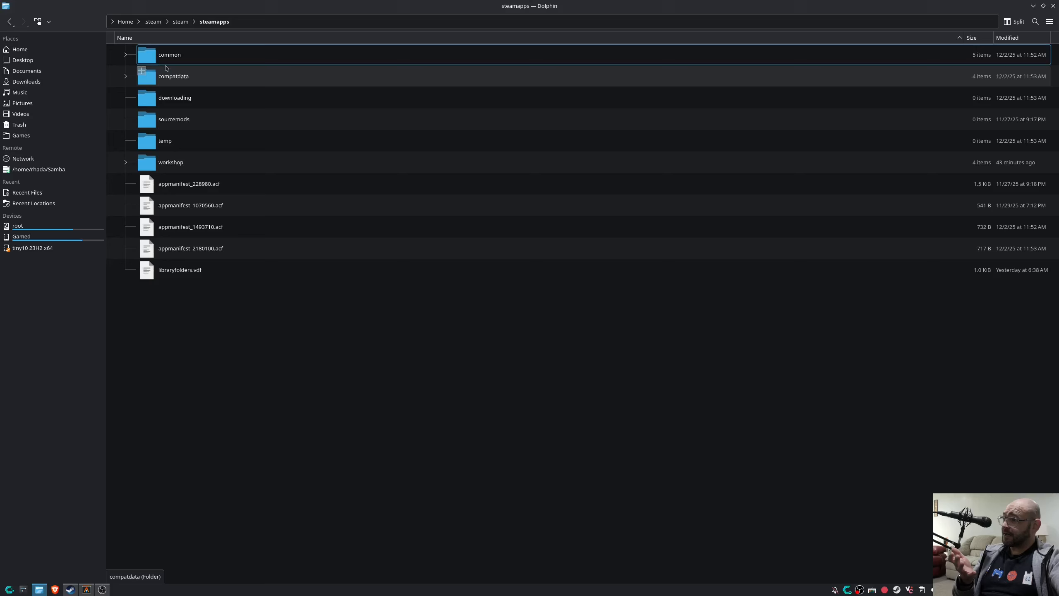
Browse the Proton - Experimental and Proton Hotfix folders inside common, then return to steamapps.
{"action": "double_click", "coordinate": [168, 59]}
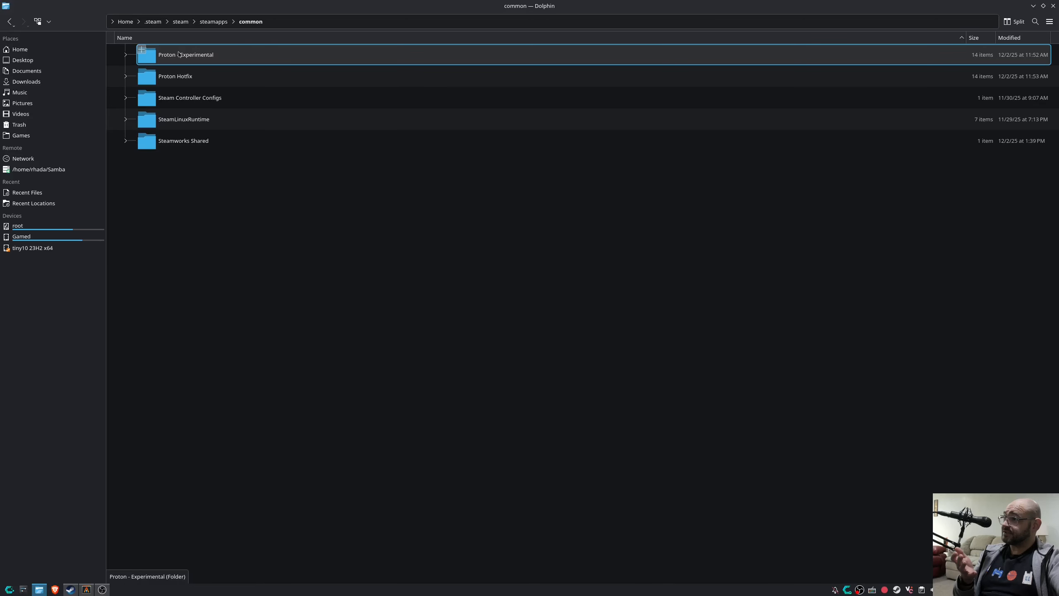
{"action": "left_click", "coordinate": [177, 57]}
{"action": "double_click", "coordinate": [177, 56]}
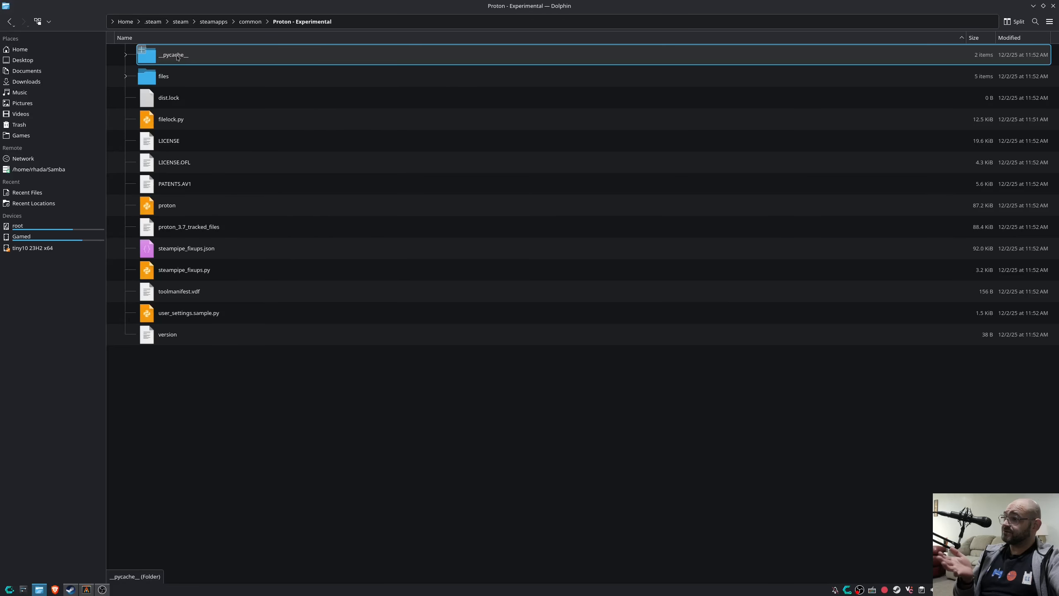
{"action": "key", "text": "alt+Left"}
{"action": "double_click", "coordinate": [168, 77]}
{"action": "key", "text": "alt+Left"}
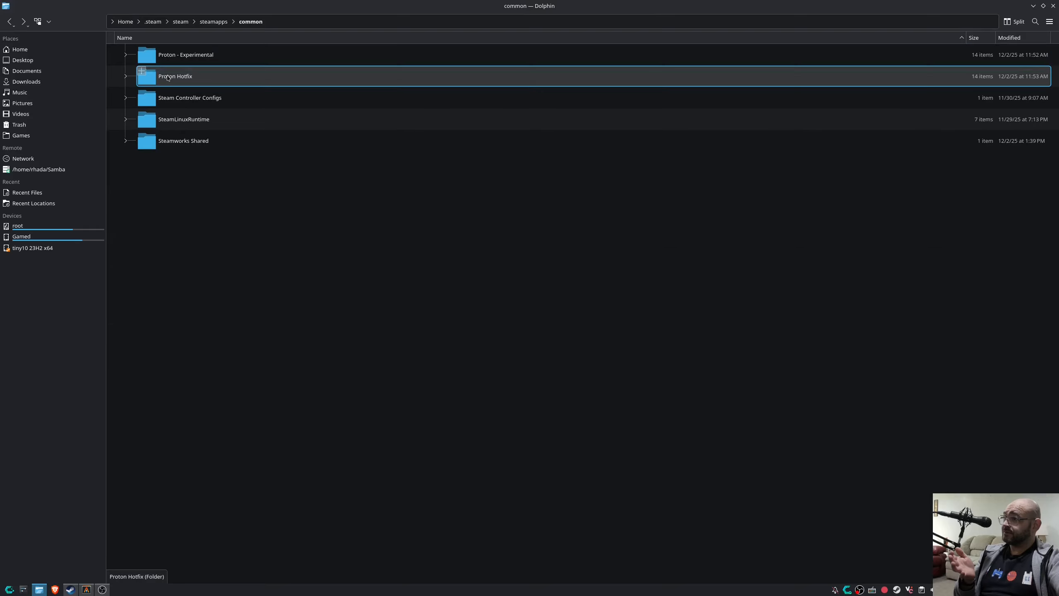
{"action": "key", "text": "alt+Left"}
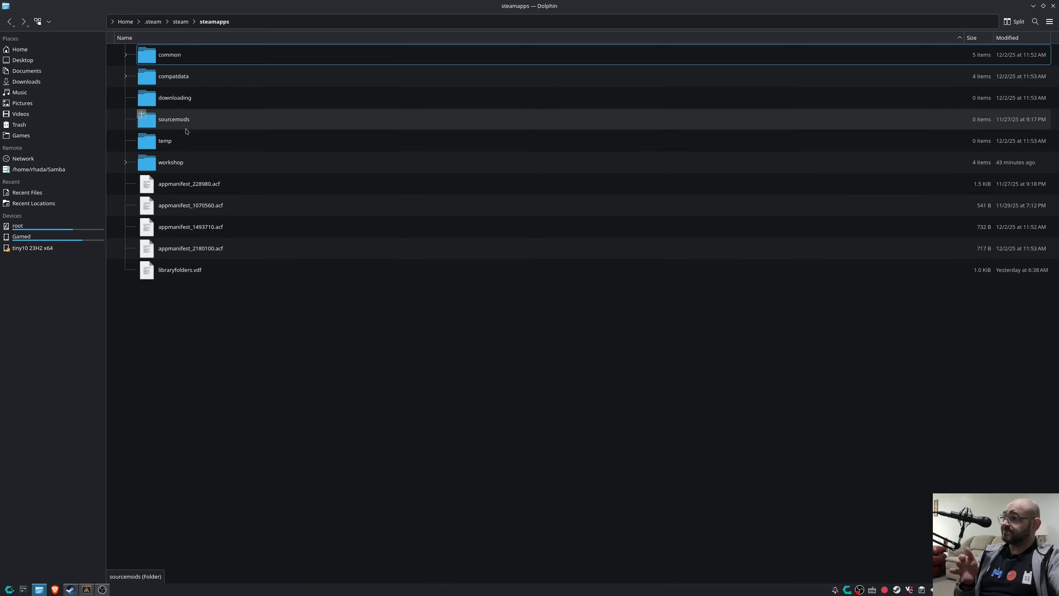
Inspect compatdata, compatibilitytools.d with LegacyRuntime, and the nested steam subfolder.
{"action": "double_click", "coordinate": [166, 78]}
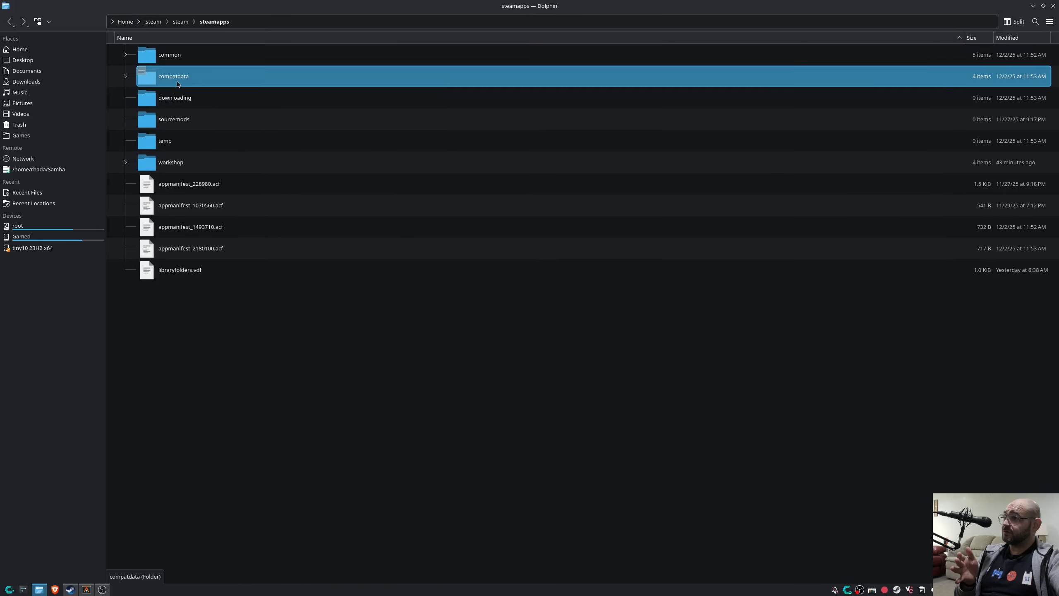
{"action": "key", "text": "alt+Left"}
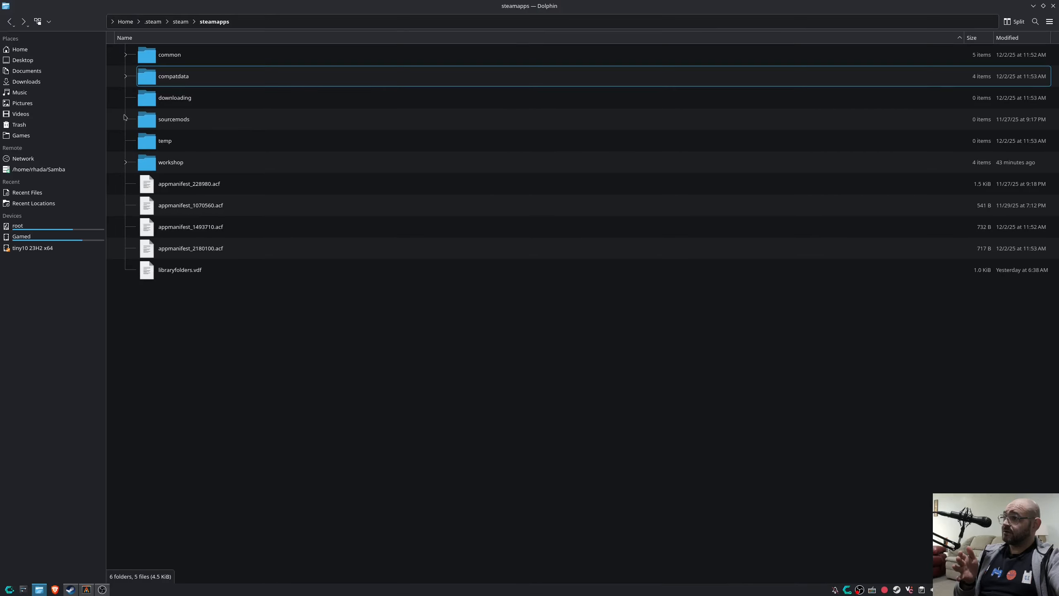
{"action": "key", "text": "alt+Left"}
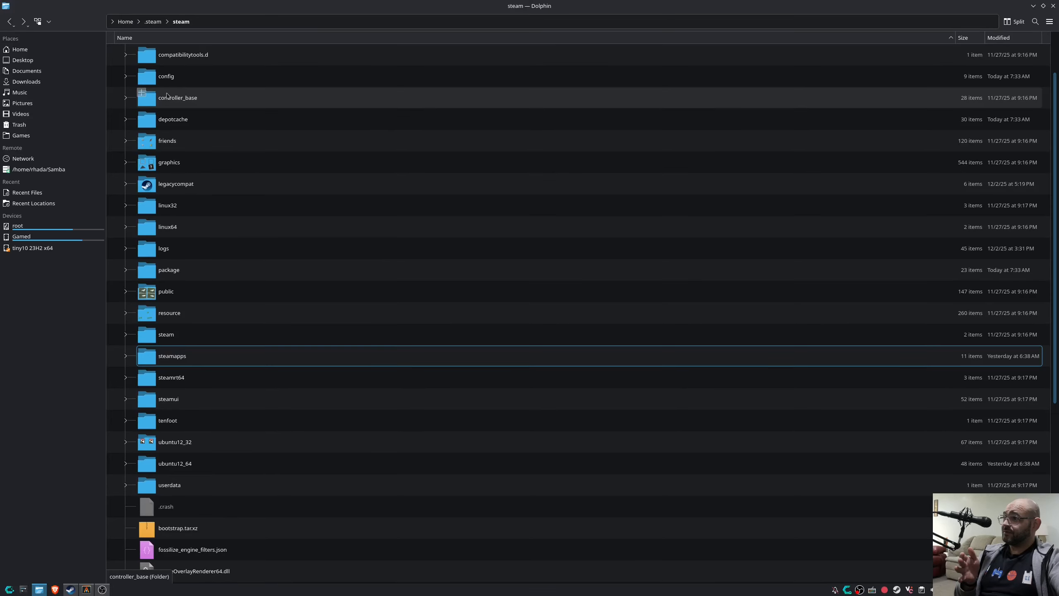
{"action": "double_click", "coordinate": [188, 57]}
{"action": "double_click", "coordinate": [195, 57]}
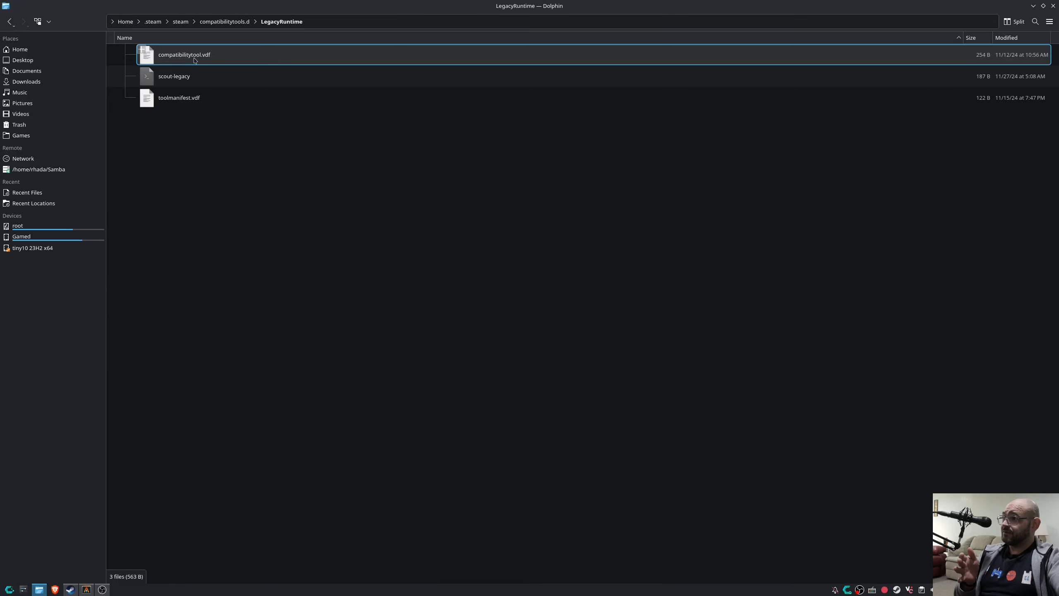
{"action": "key", "text": "alt+Left"}
{"action": "key", "text": "alt+Left"}
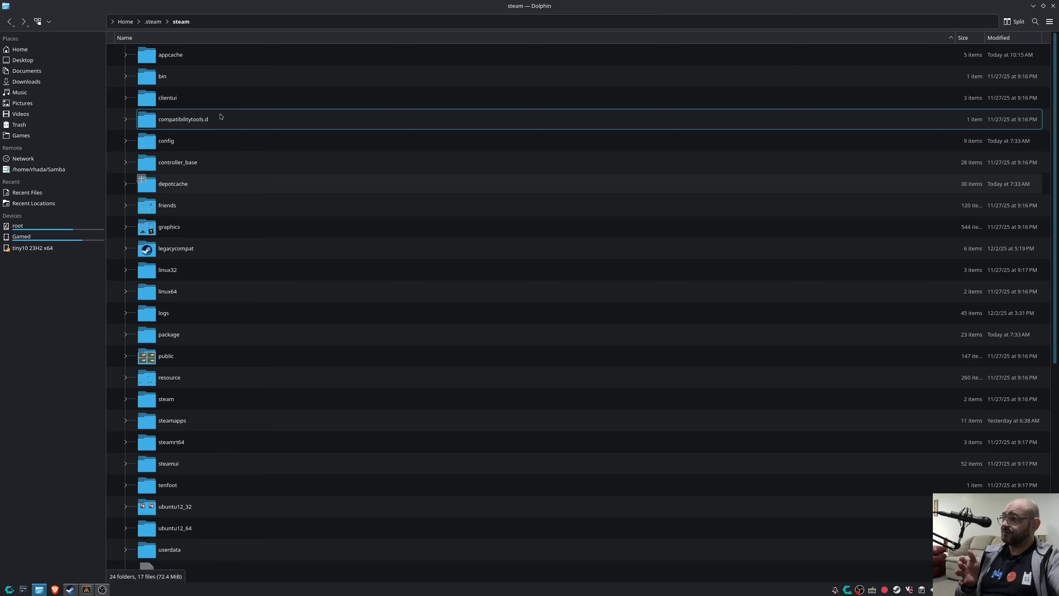
{"action": "scroll", "coordinate": [221, 121], "scroll_direction": "down", "scroll_amount": 1}
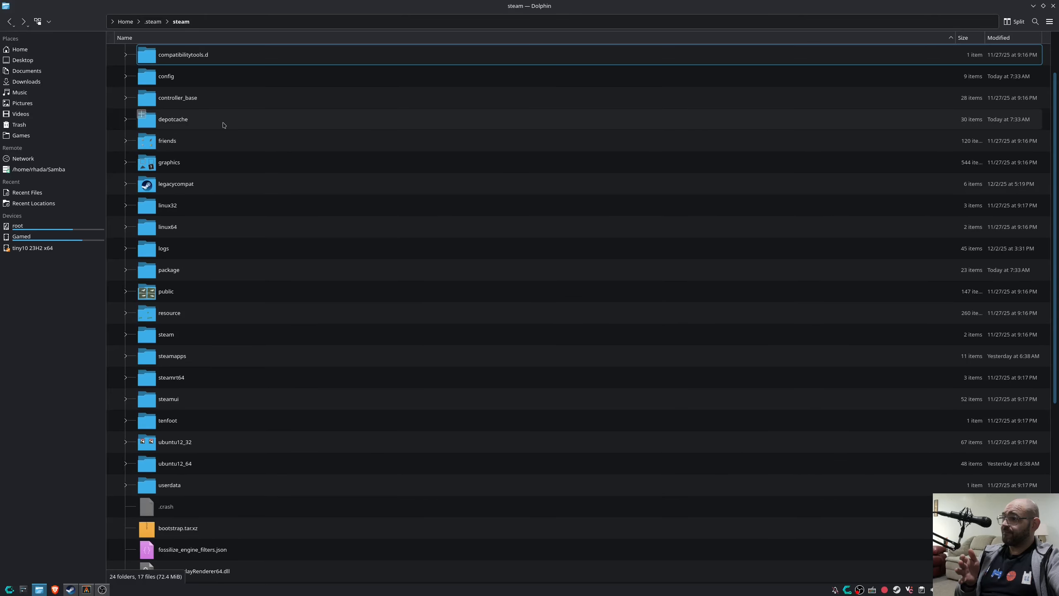
{"action": "scroll", "coordinate": [223, 126], "scroll_direction": "down", "scroll_amount": 2}
{"action": "double_click", "coordinate": [190, 202]}
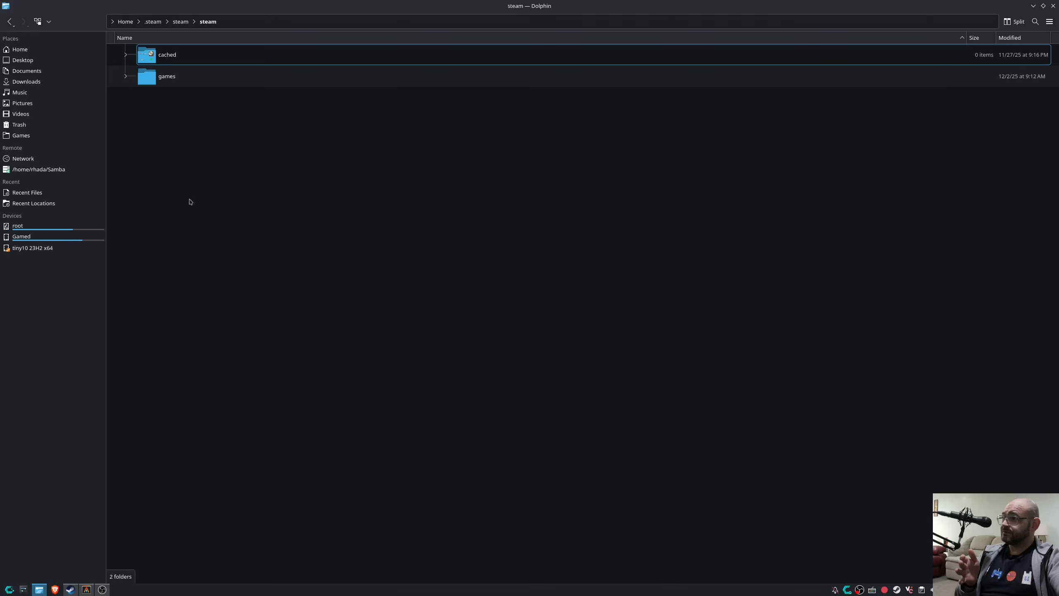
{"action": "key", "text": "alt+Left"}
Go back into steamapps, check compatdata, and reopen the common folder.
{"action": "double_click", "coordinate": [183, 225]}
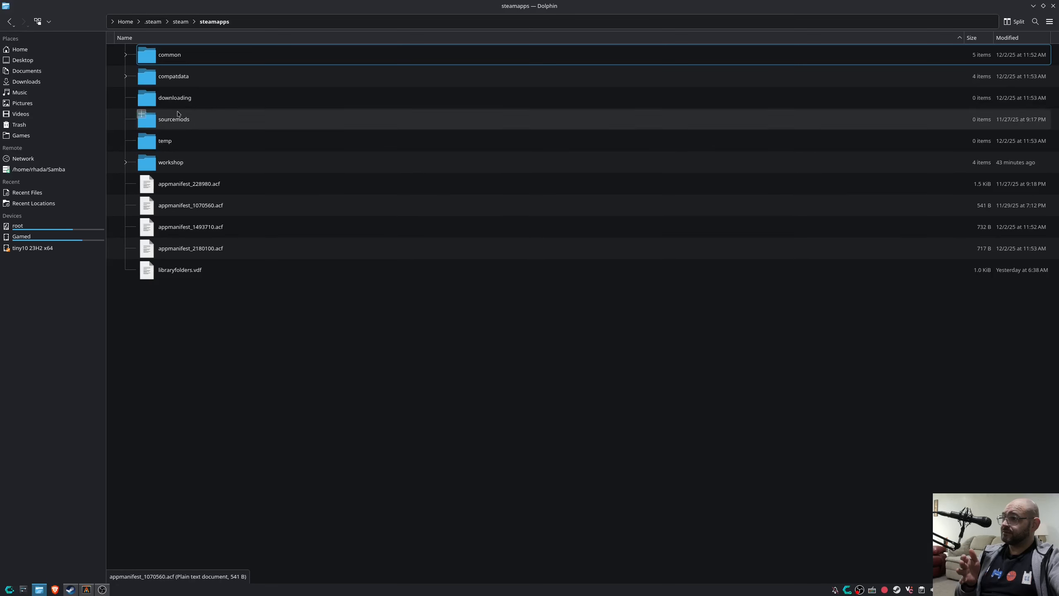
{"action": "double_click", "coordinate": [183, 80]}
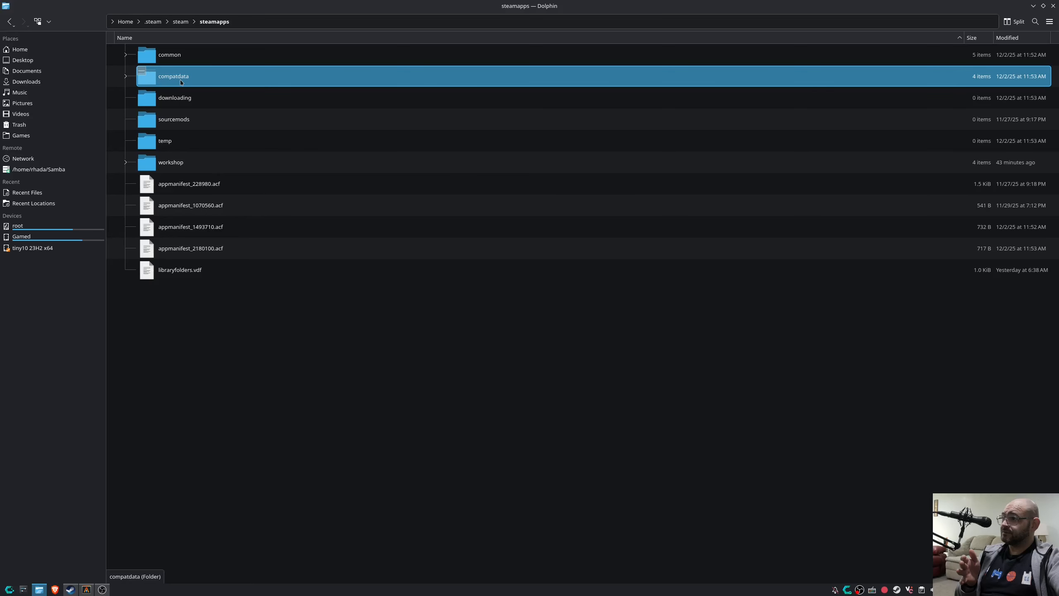
{"action": "key", "text": "alt+Left"}
{"action": "double_click", "coordinate": [171, 62]}
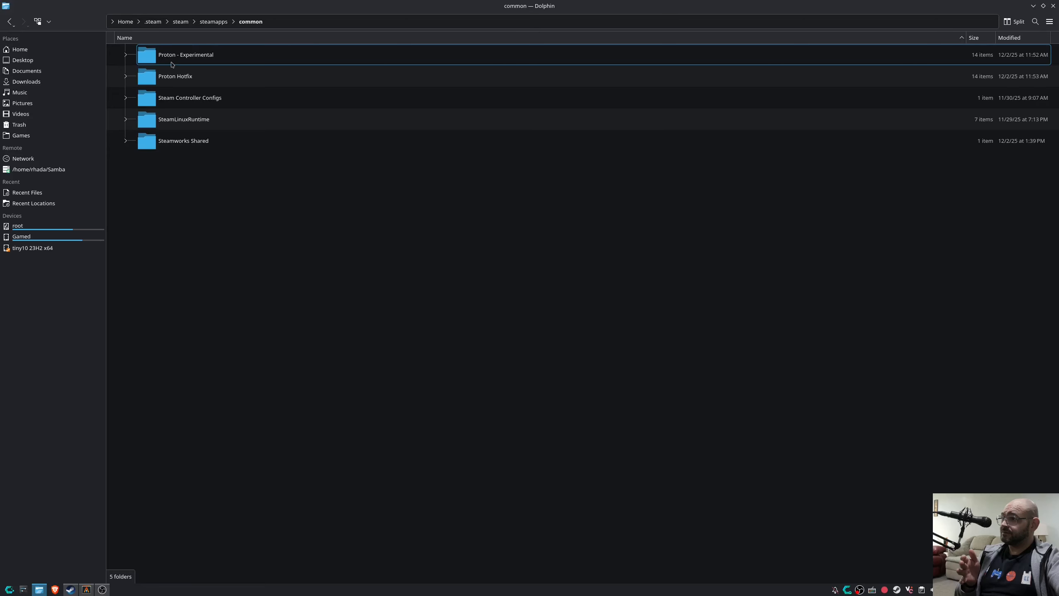
{"action": "key", "text": "alt+Left"}
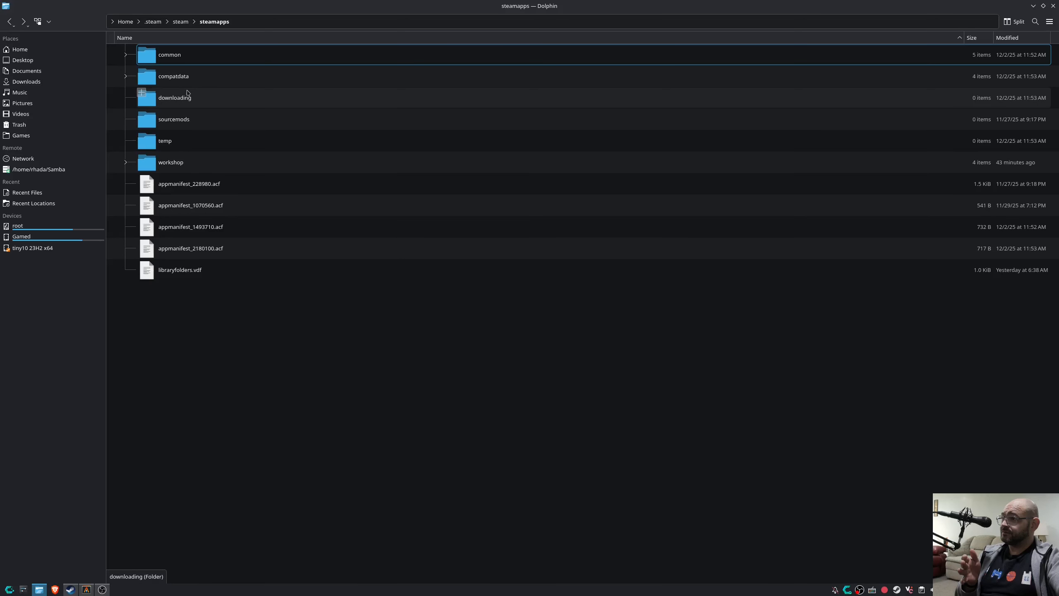
{"action": "double_click", "coordinate": [178, 62]}
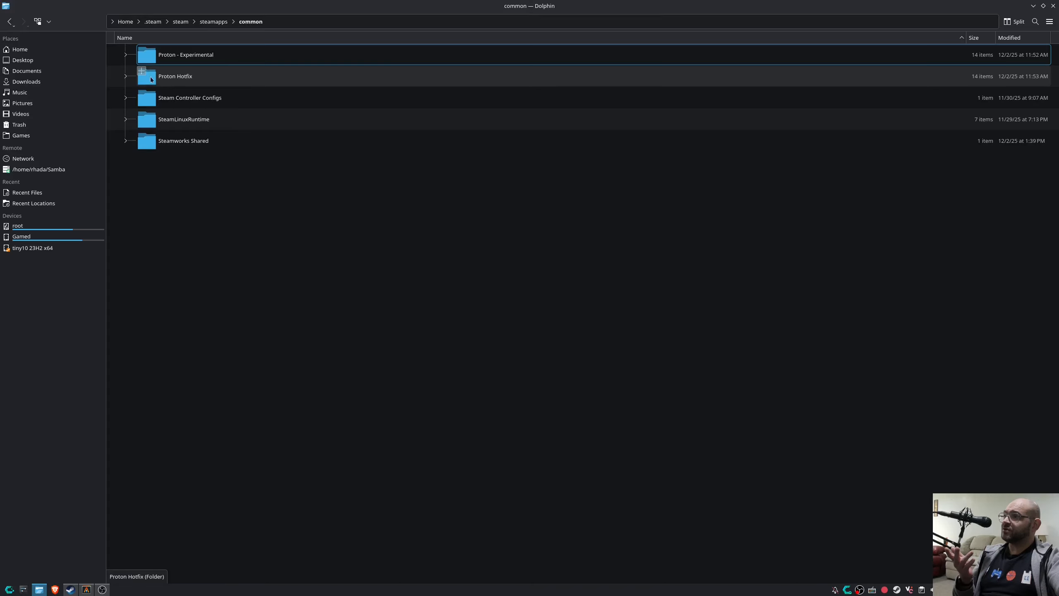
Expand Proton Hotfix and open its user_settings.sample.py in Kate.
{"action": "left_click", "coordinate": [125, 77]}
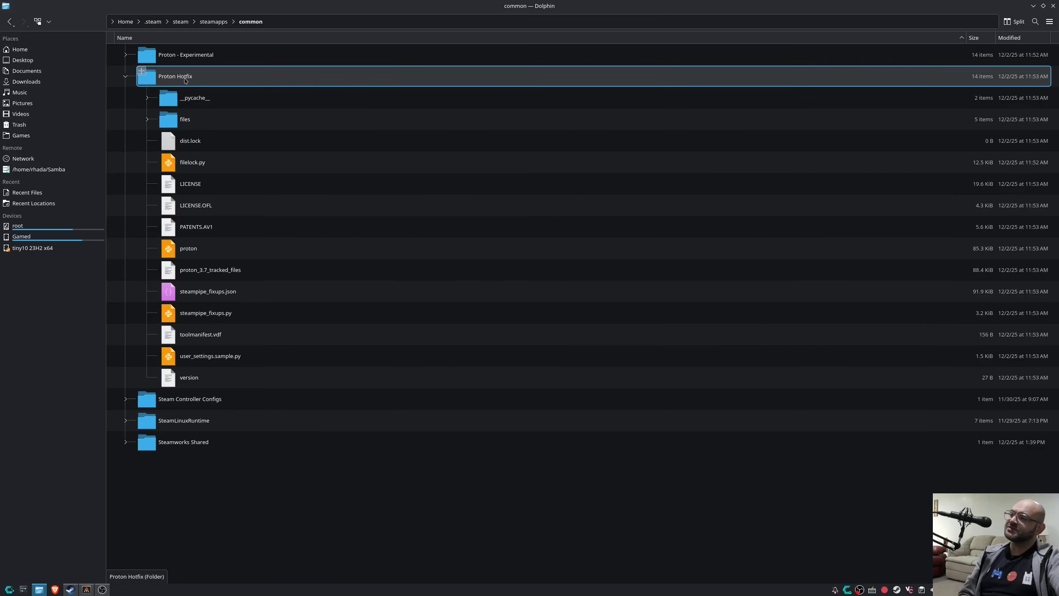
{"action": "double_click", "coordinate": [214, 355]}
{"action": "left_click", "coordinate": [492, 325]}
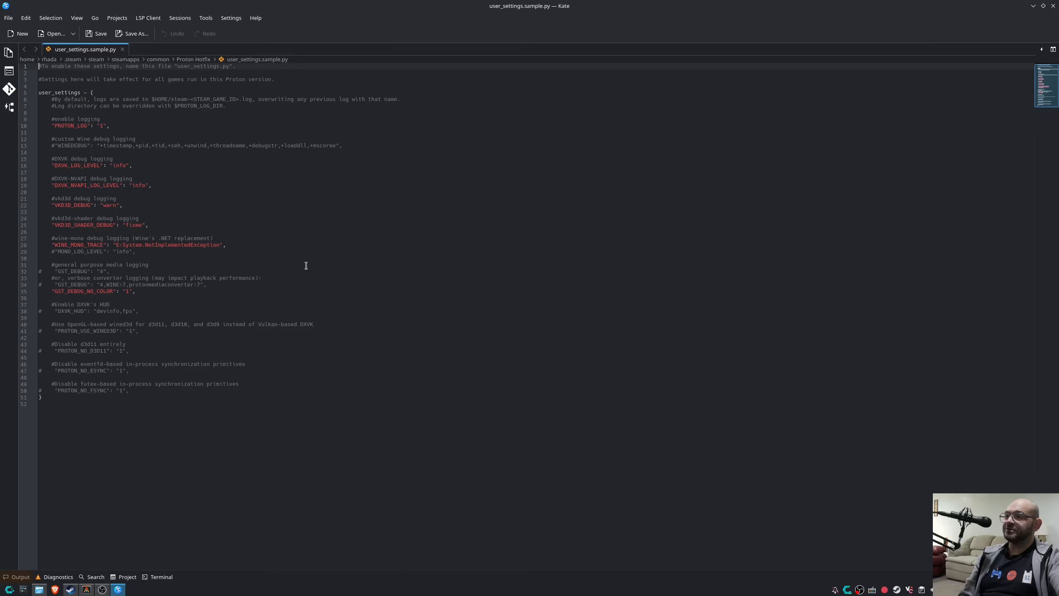
Look over the sample settings text, close Kate, and bring up the file's context menu.
{"action": "left_click_drag", "start_coordinate": [40, 71], "coordinate": [180, 419]}
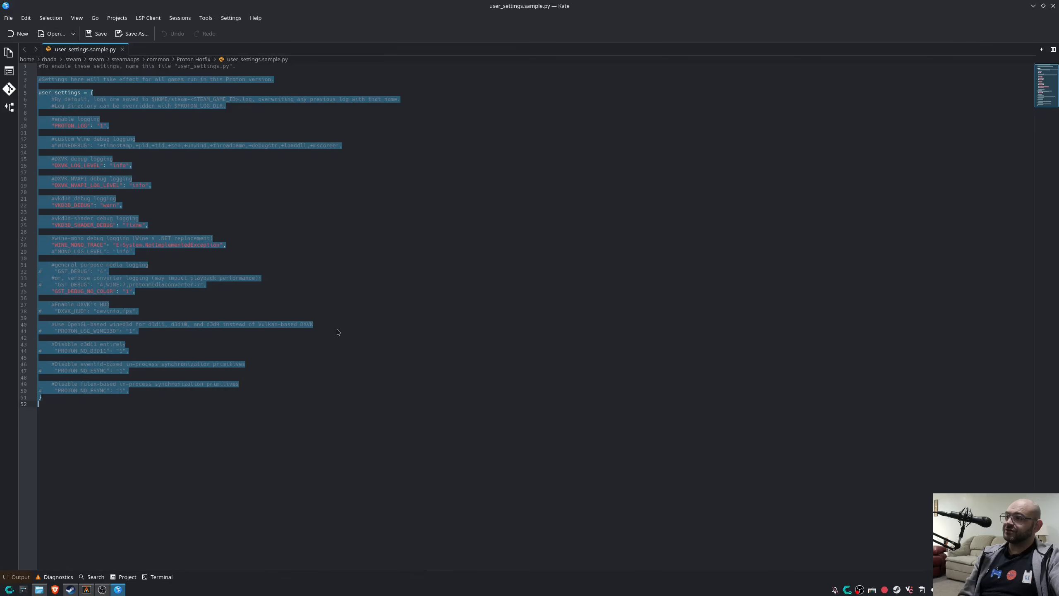
{"action": "left_click", "coordinate": [475, 245]}
{"action": "left_click", "coordinate": [1053, 6]}
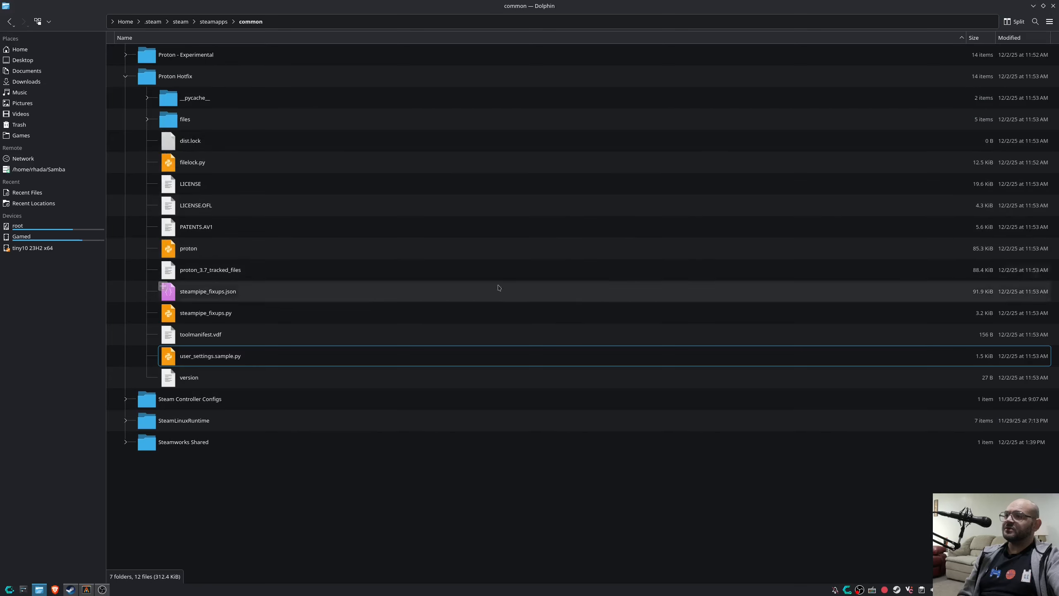
{"action": "right_click", "coordinate": [219, 358]}
Copy the sample file's location and paste it into the Gemini prompt after 'Copy @'.
{"action": "left_click", "coordinate": [252, 413]}
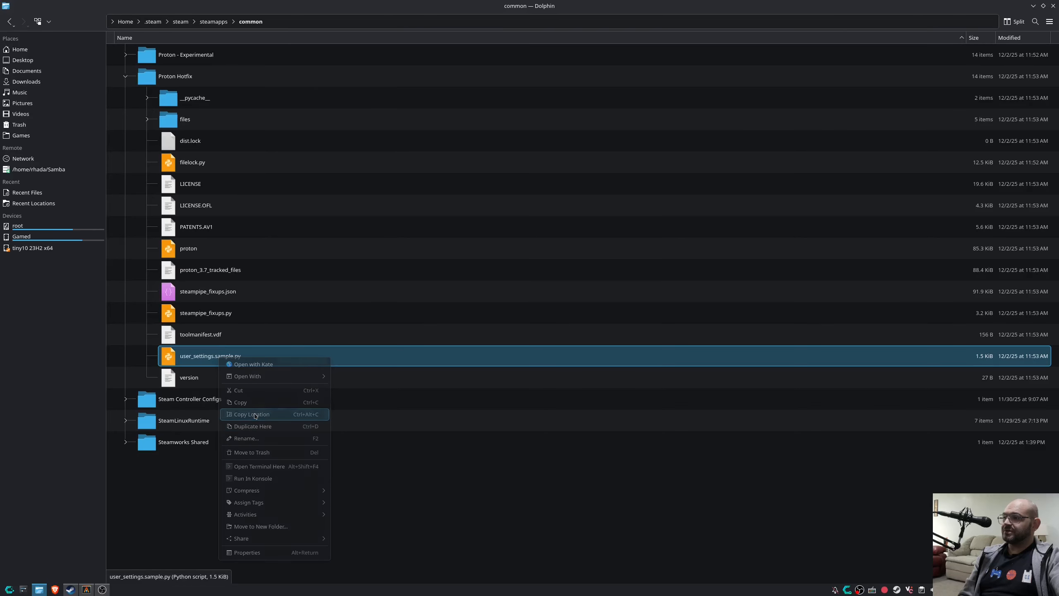
{"action": "left_click", "coordinate": [86, 589]}
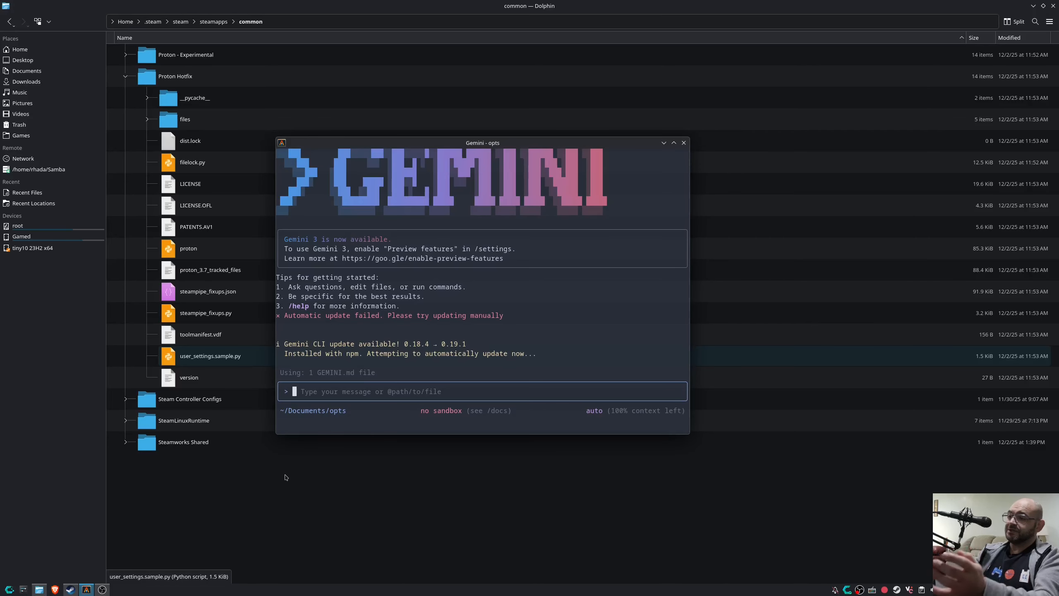
{"action": "type", "text": "Cop"}
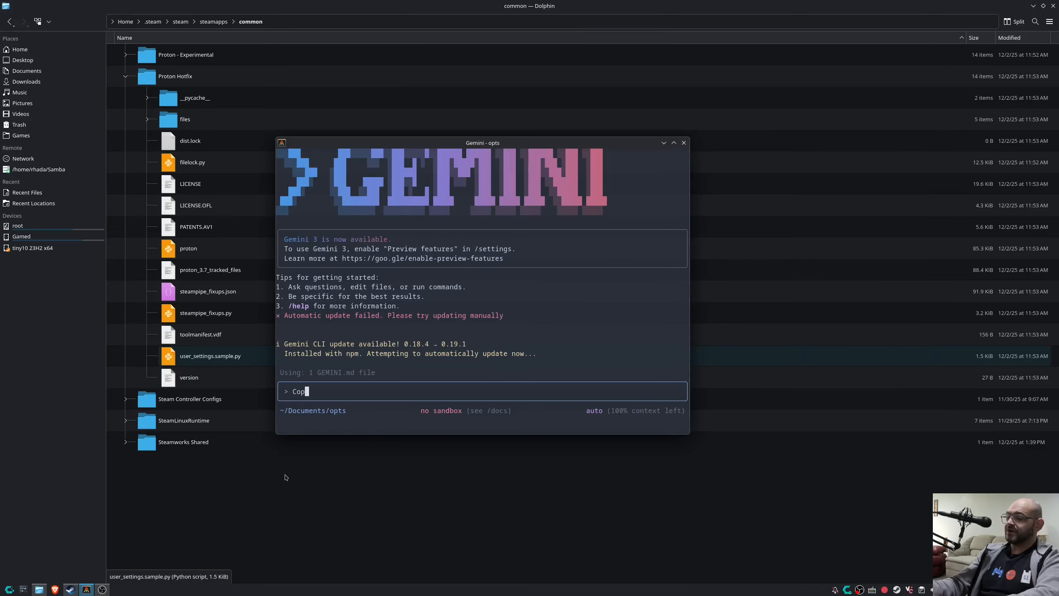
{"action": "type", "text": "y @"}
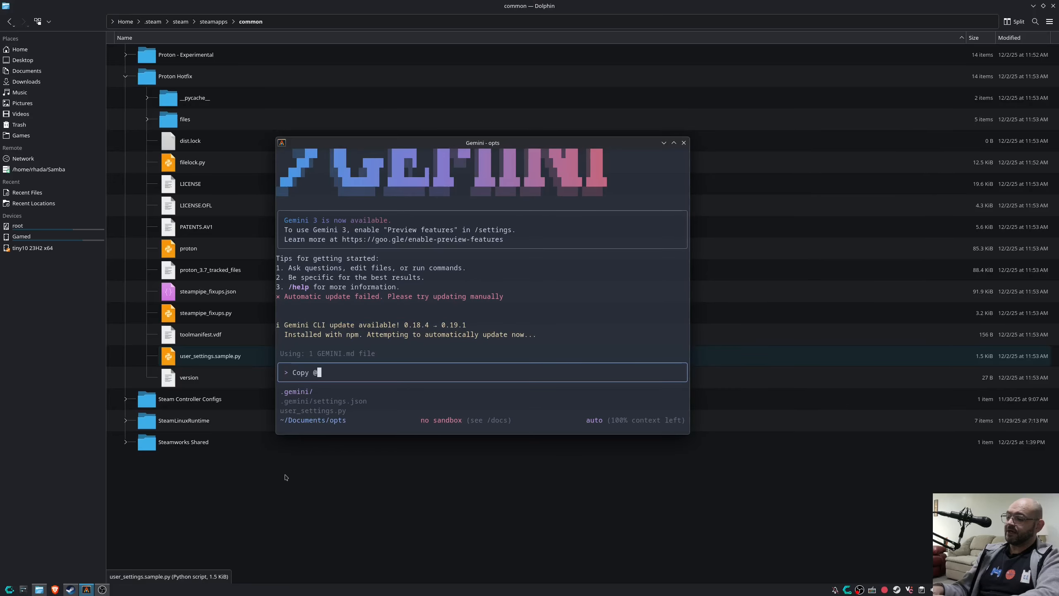
{"action": "key", "text": "ctrl+shift+v"}
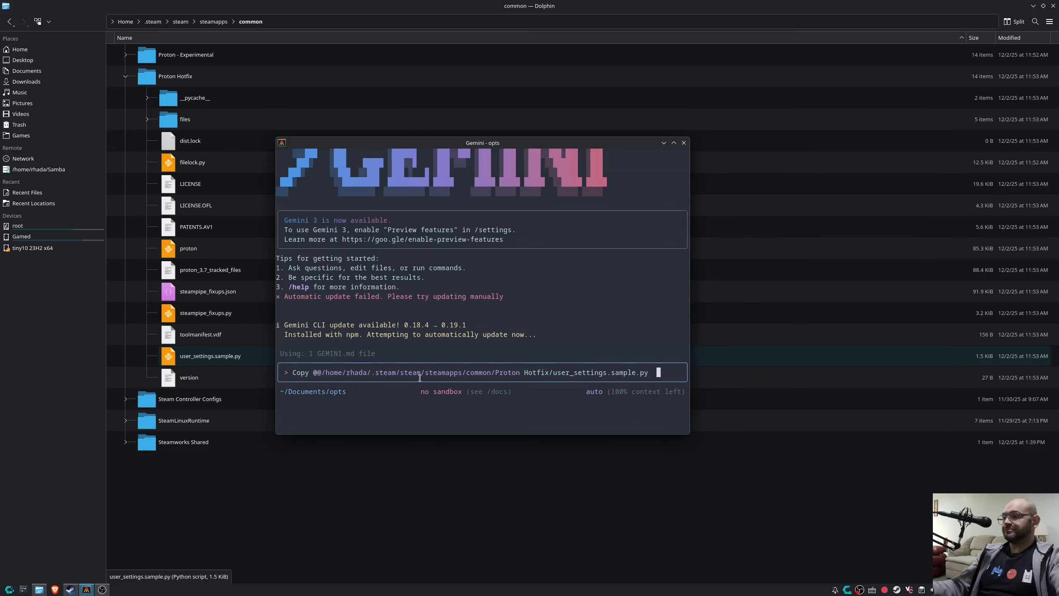
Remove the doubled @ before the path and append 'to this working directory,'.
{"action": "key", "text": "ctrl+Left"}
{"action": "key", "text": "ctrl+Left"}
{"action": "key", "text": "ctrl+Left"}
{"action": "key", "text": "Home"}
{"action": "key", "text": "ctrl+Right"}
{"action": "key", "text": "ctrl+Right"}
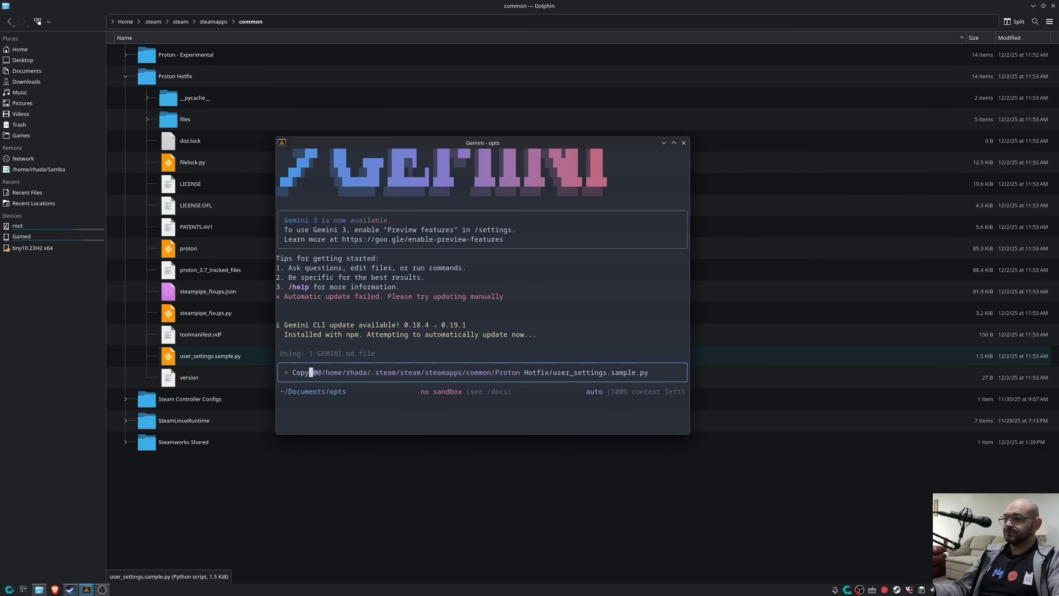
{"action": "key", "text": "ctrl+Left"}
{"action": "key", "text": "Delete"}
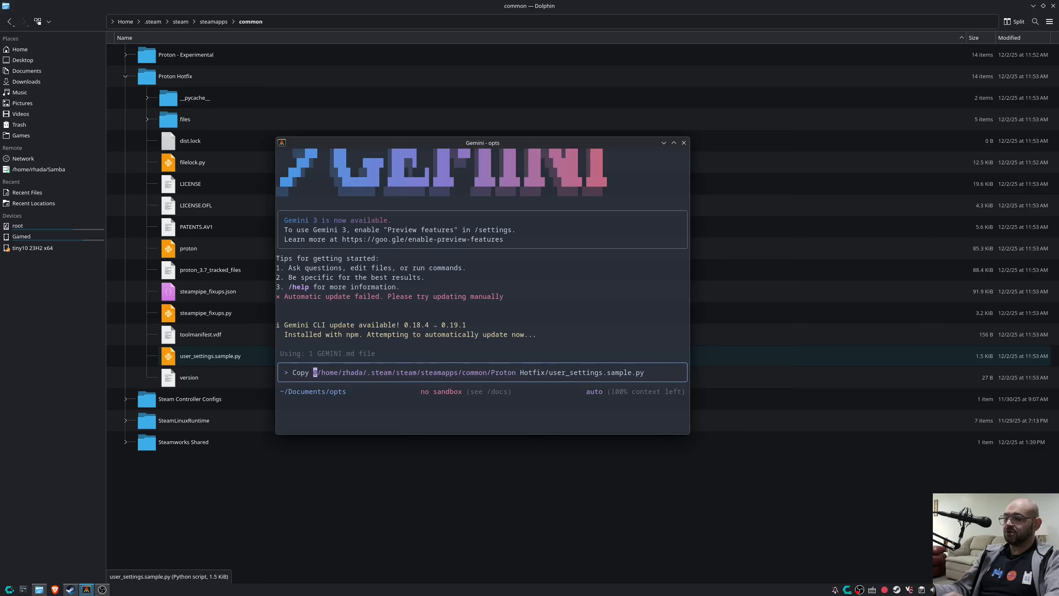
{"action": "key", "text": "ctrl+Right"}
{"action": "key", "text": "End"}
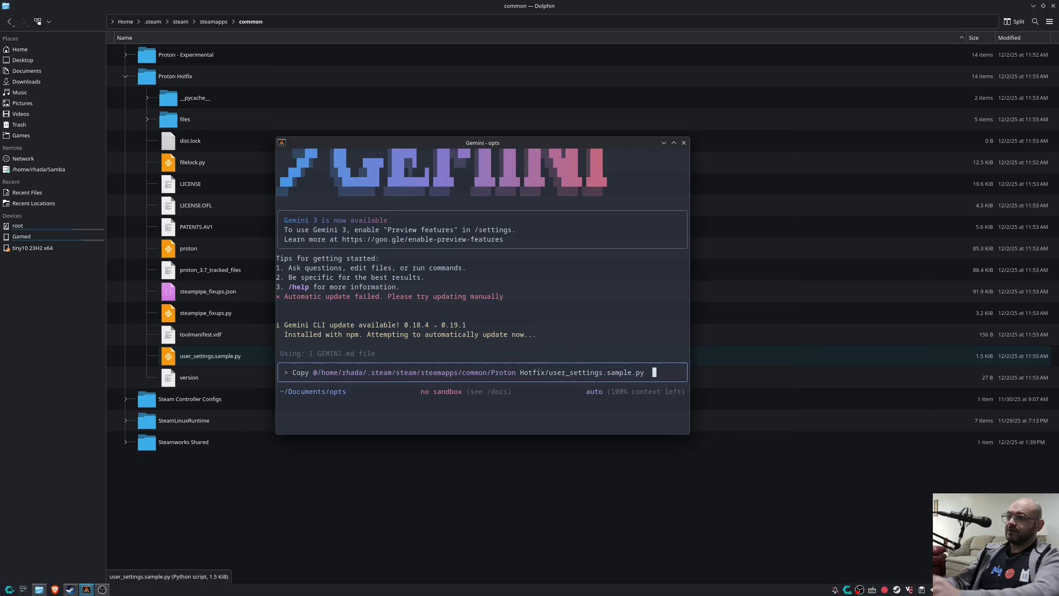
{"action": "type", "text": "to this working di"}
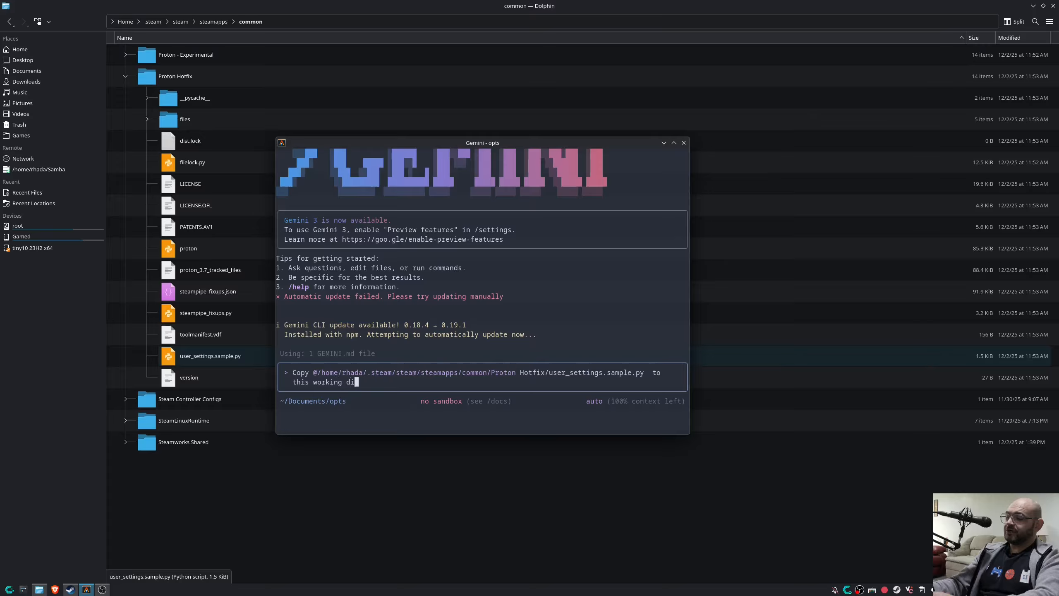
{"action": "type", "text": "rectory"}
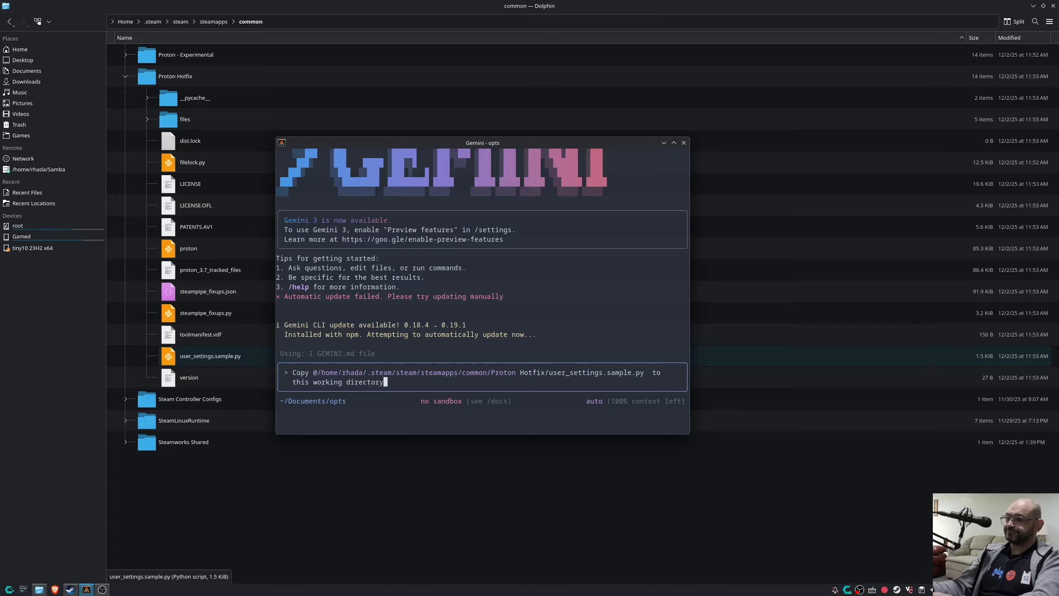
{"action": "type", "text": ","}
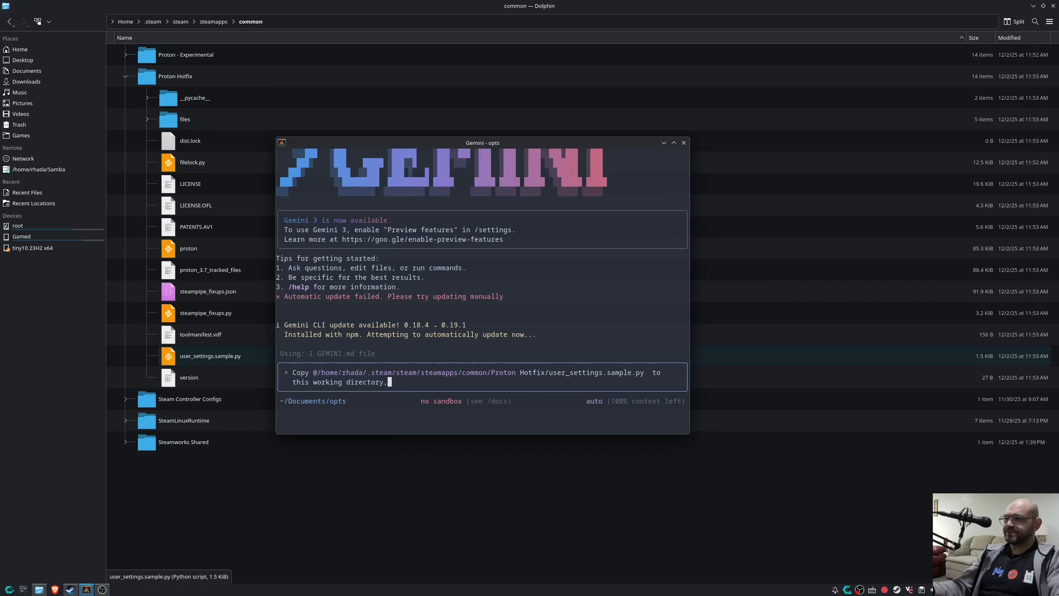
Put double quotes around the @/home…user_settings.sample.py path, then return to the request's end.
{"action": "key", "text": "Left"}
{"action": "key", "text": "Left"}
{"action": "key", "text": "Left"}
{"action": "key", "text": "Left"}
{"action": "key", "text": "Left"}
{"action": "key", "text": "Left"}
{"action": "key", "text": "Left"}
{"action": "key", "text": "Left"}
{"action": "key", "text": "Left"}
{"action": "key", "text": "Left"}
{"action": "key", "text": "Left"}
{"action": "key", "text": "Left"}
{"action": "key", "text": "Left"}
{"action": "key", "text": "Left"}
{"action": "key", "text": "Left"}
{"action": "key", "text": "Left"}
{"action": "key", "text": "Left"}
{"action": "key", "text": "Left"}
{"action": "key", "text": "Left"}
{"action": "key", "text": "Left"}
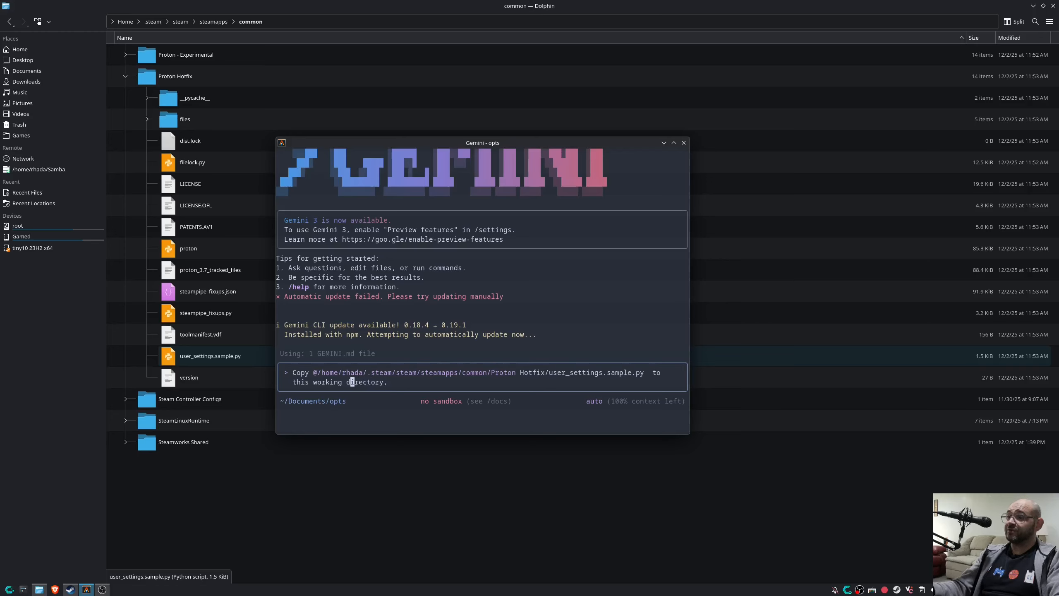
{"action": "key", "text": "Right"}
{"action": "key", "text": "Right"}
{"action": "type", "text": "\""}
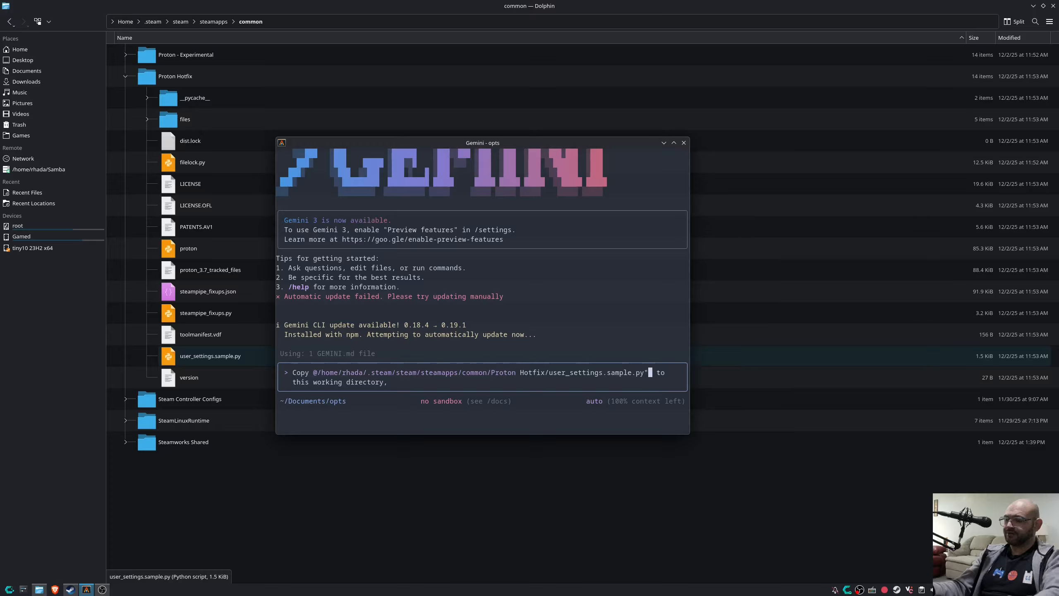
{"action": "key", "text": "Left"}
{"action": "key", "text": "Left"}
{"action": "key", "text": "Left"}
{"action": "key", "text": "Left"}
{"action": "key", "text": "Left"}
{"action": "key", "text": "Left"}
{"action": "key", "text": "Left"}
{"action": "key", "text": "Left"}
{"action": "key", "text": "Left"}
{"action": "key", "text": "Left"}
{"action": "key", "text": "Left"}
{"action": "key", "text": "Left"}
{"action": "key", "text": "Left"}
{"action": "key", "text": "Left"}
{"action": "key", "text": "Left"}
{"action": "key", "text": "Left"}
{"action": "key", "text": "Left"}
{"action": "key", "text": "Left"}
{"action": "key", "text": "Left"}
{"action": "key", "text": "Left"}
{"action": "key", "text": "Left"}
{"action": "key", "text": "Left"}
{"action": "key", "text": "Left"}
{"action": "key", "text": "Left"}
{"action": "key", "text": "Left"}
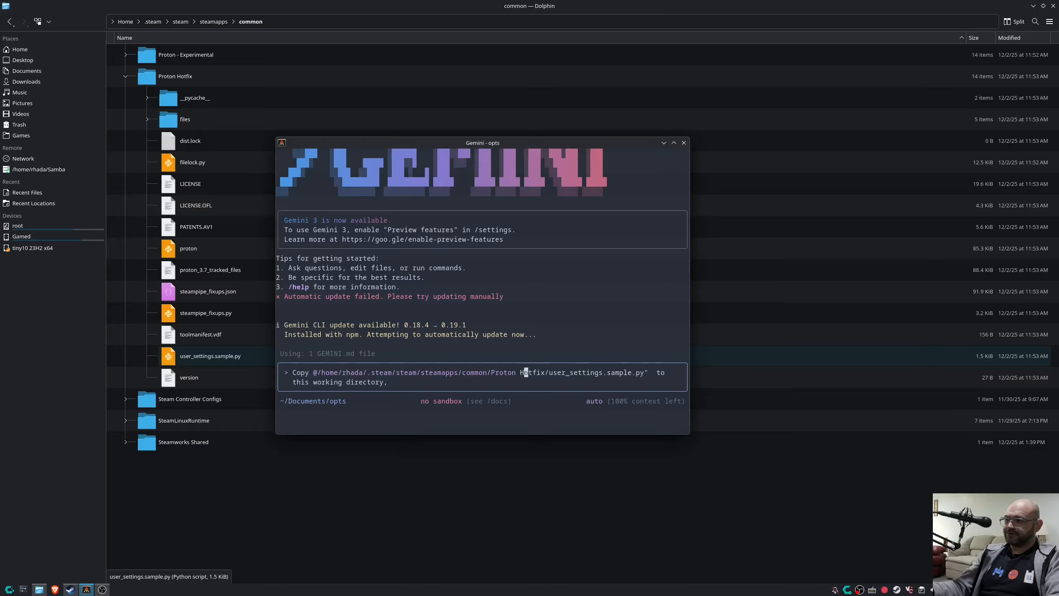
{"action": "key", "text": "Left"}
{"action": "key", "text": "Left"}
{"action": "key", "text": "Left"}
{"action": "key", "text": "Left"}
{"action": "key", "text": "Left"}
{"action": "key", "text": "Left"}
{"action": "key", "text": "Left"}
{"action": "key", "text": "Left"}
{"action": "key", "text": "Left"}
{"action": "key", "text": "Left"}
{"action": "key", "text": "Left"}
{"action": "key", "text": "Left"}
{"action": "key", "text": "Left"}
{"action": "key", "text": "Left"}
{"action": "key", "text": "Left"}
{"action": "key", "text": "Left"}
{"action": "key", "text": "Left"}
{"action": "key", "text": "Left"}
{"action": "key", "text": "Left"}
{"action": "key", "text": "Left"}
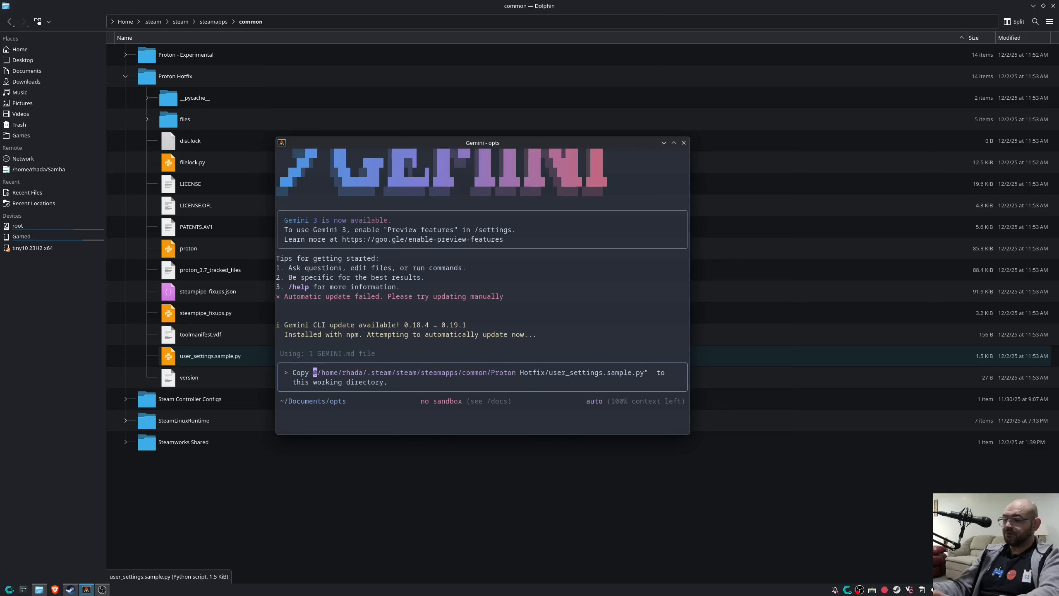
{"action": "type", "text": "\""}
{"action": "key", "text": "Down"}
{"action": "key", "text": "Right"}
{"action": "key", "text": "Right"}
{"action": "key", "text": "Right"}
{"action": "key", "text": "Right"}
{"action": "key", "text": "Right"}
{"action": "key", "text": "Right"}
{"action": "key", "text": "Right"}
{"action": "key", "text": "Right"}
{"action": "key", "text": "Right"}
{"action": "key", "text": "Right"}
{"action": "key", "text": "Right"}
{"action": "key", "text": "Right"}
{"action": "key", "text": "Right"}
{"action": "key", "text": "Right"}
{"action": "key", "text": "Right"}
{"action": "key", "text": "Right"}
{"action": "key", "text": "Right"}
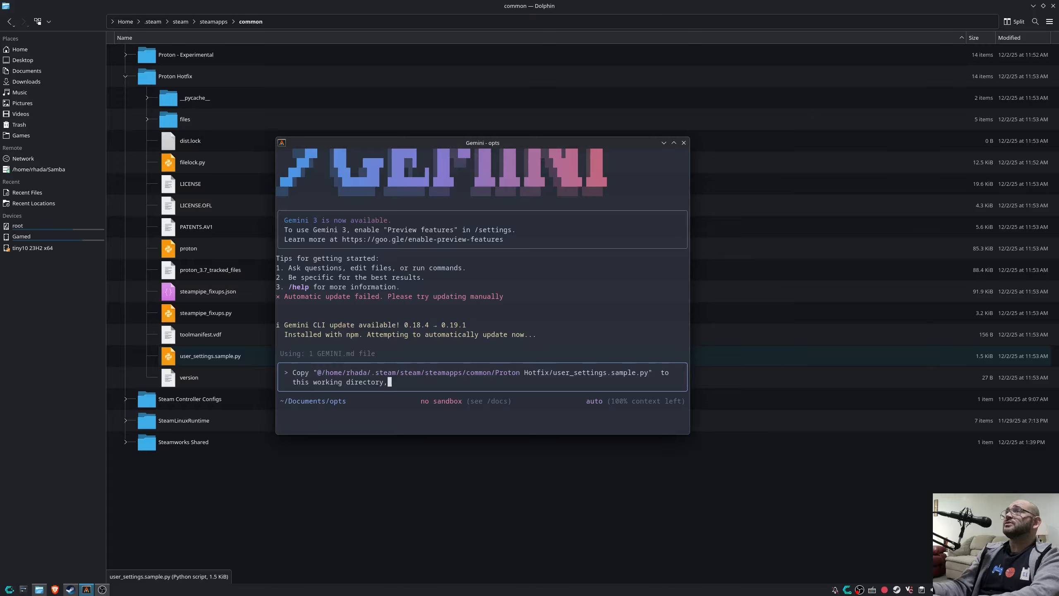
Add the request to find CachyOS wiki flags for NTSYNC, Wayland, FSR3-to-4 and AMD 7000-series tweaks.
{"action": "type", "text": "Search t"}
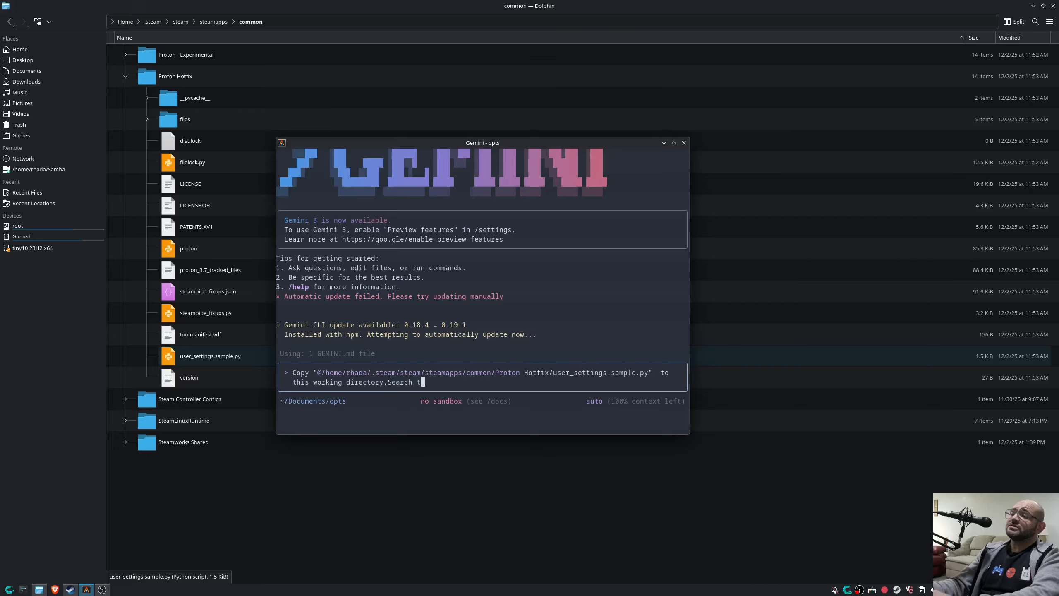
{"action": "type", "text": "he CachyOS "}
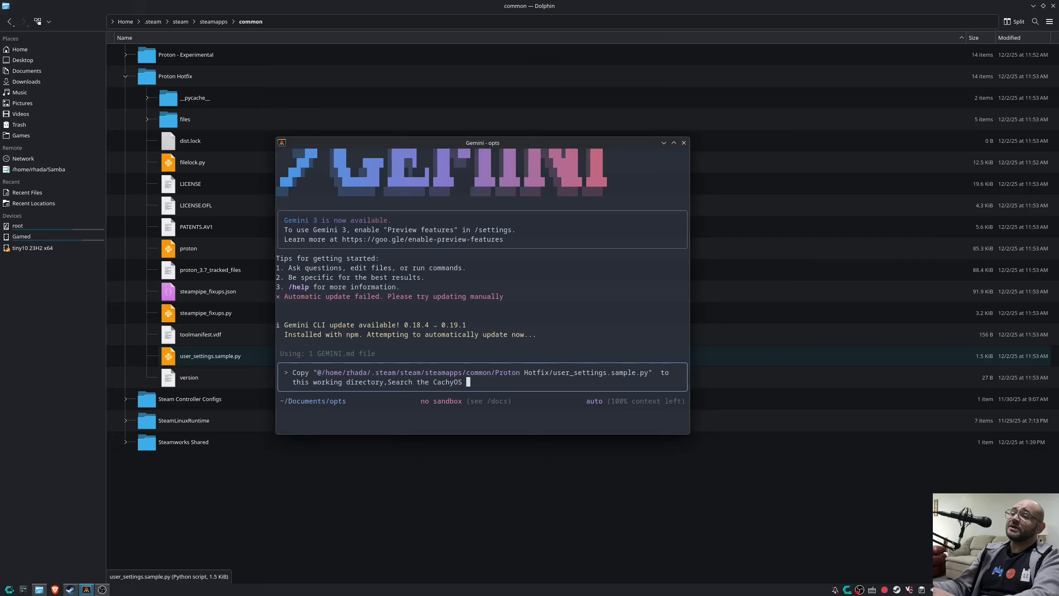
{"action": "type", "text": "wiki for the flags,"}
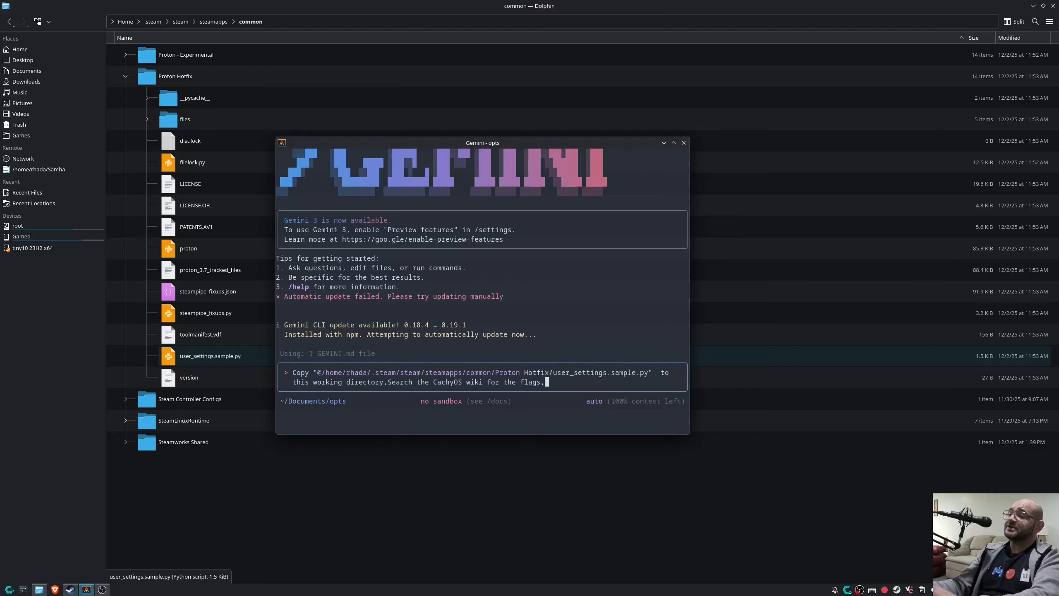
{"action": "type", "text": " I want this"}
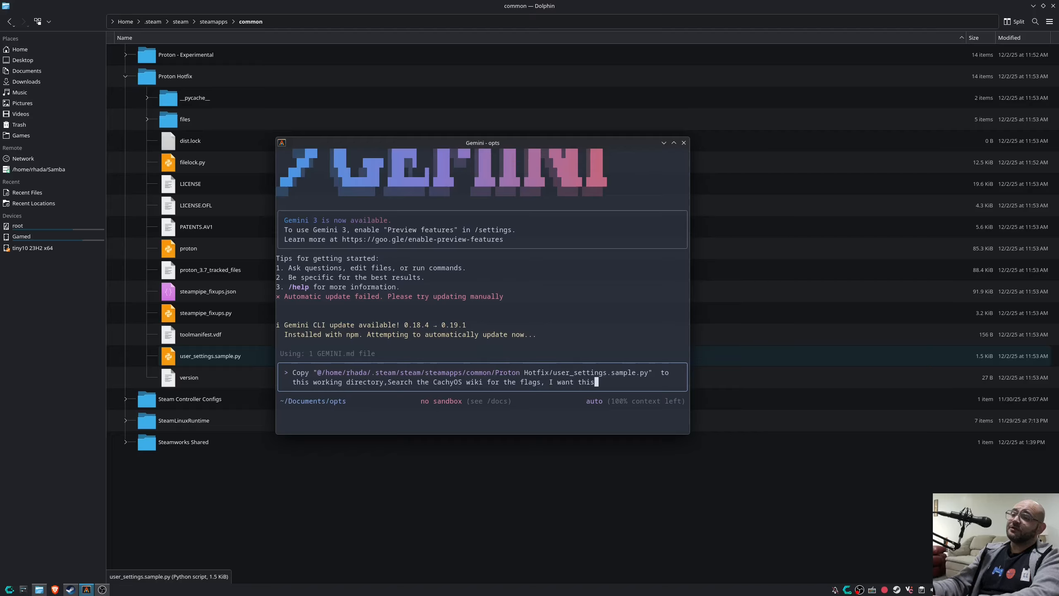
{"action": "type", "text": " pr"}
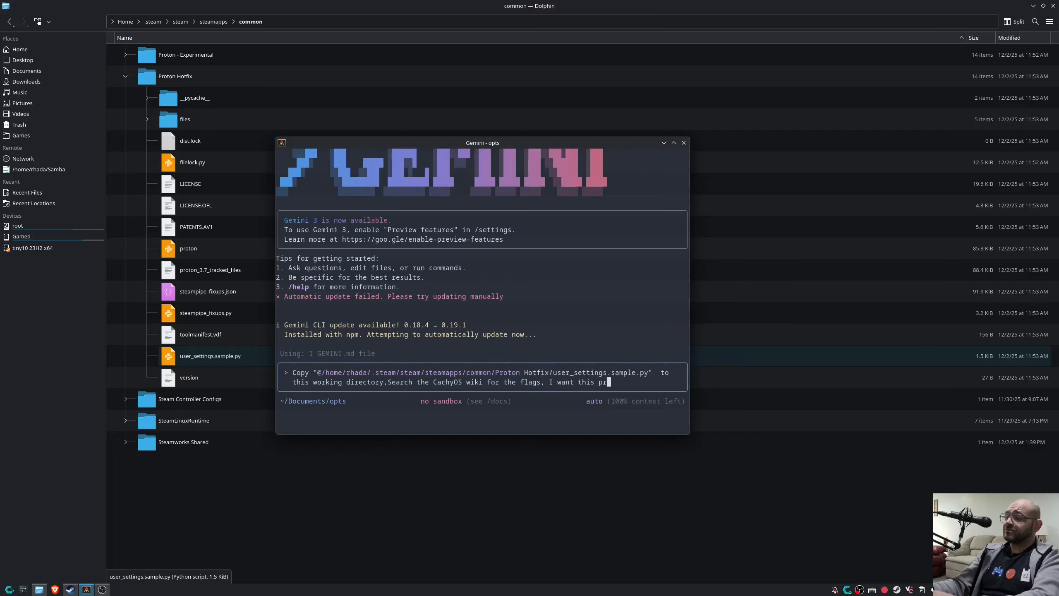
{"action": "type", "text": "oton to have "}
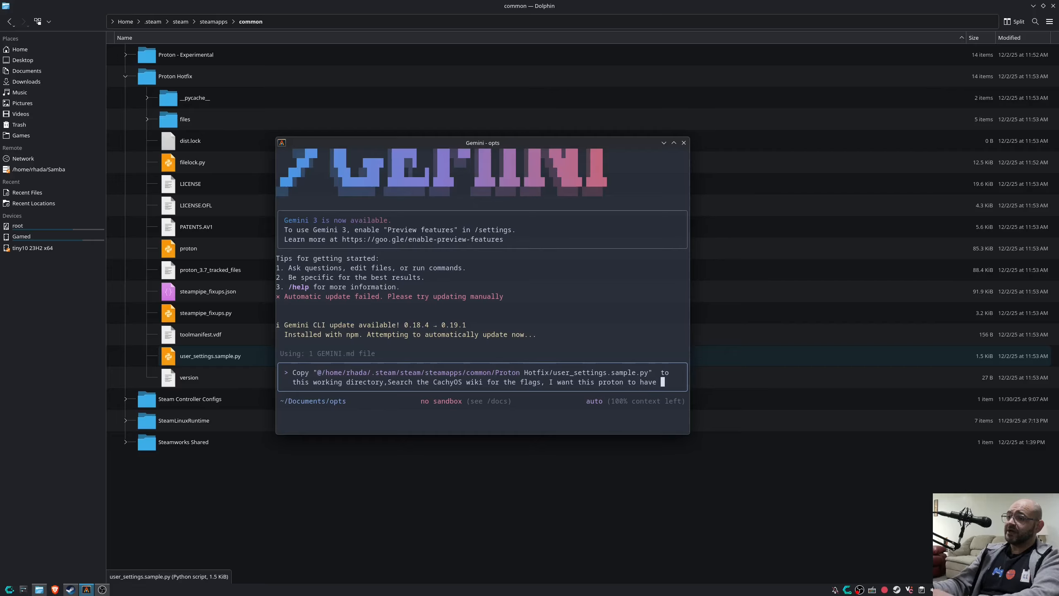
{"action": "type", "text": "global "}
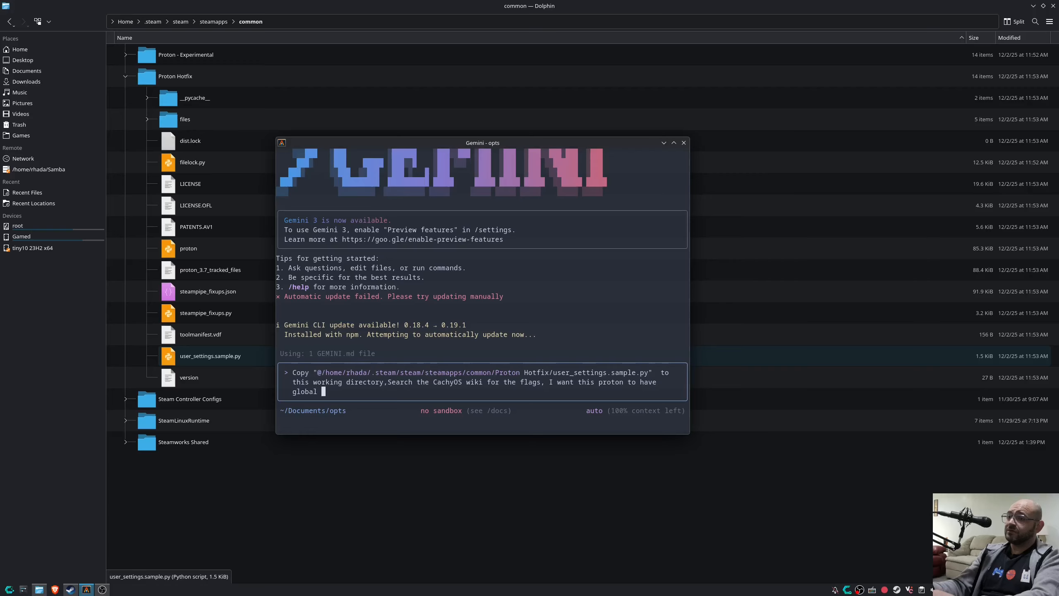
{"action": "type", "text": "varibles enabled such as "}
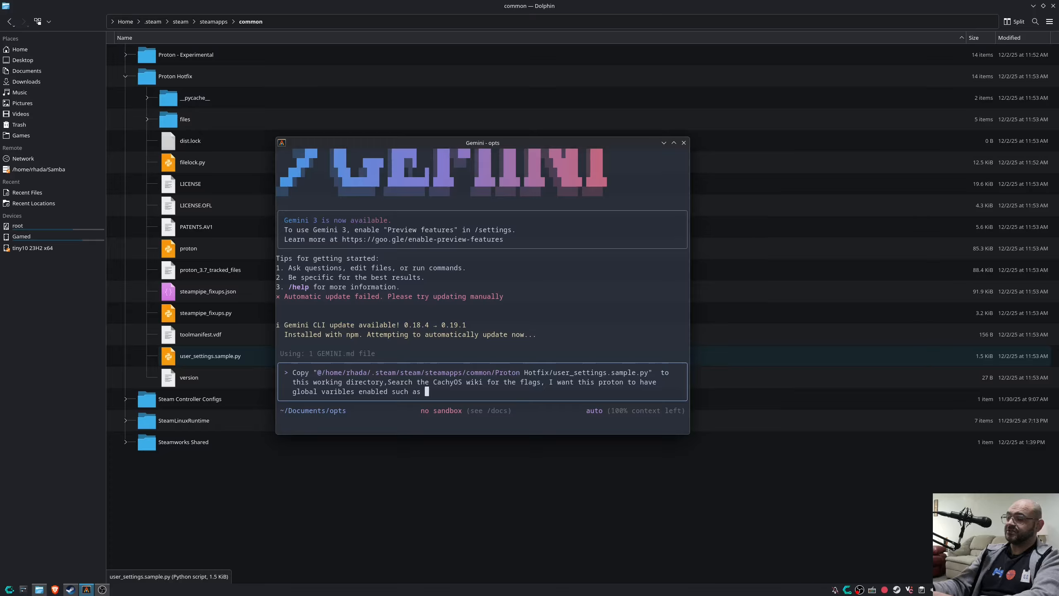
{"action": "type", "text": "NTSYNC, Wayl"}
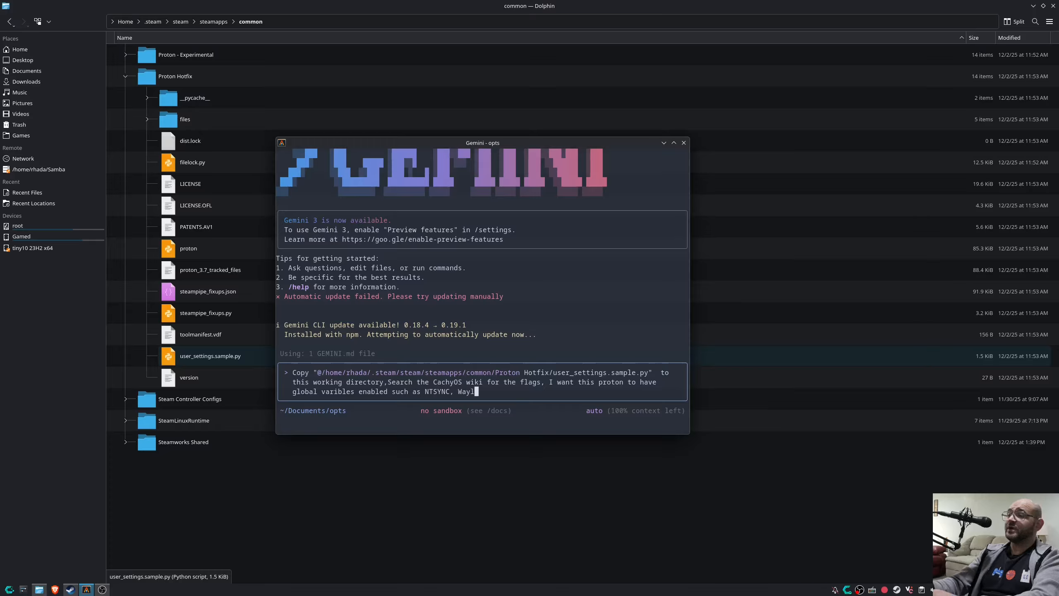
{"action": "type", "text": "and, "}
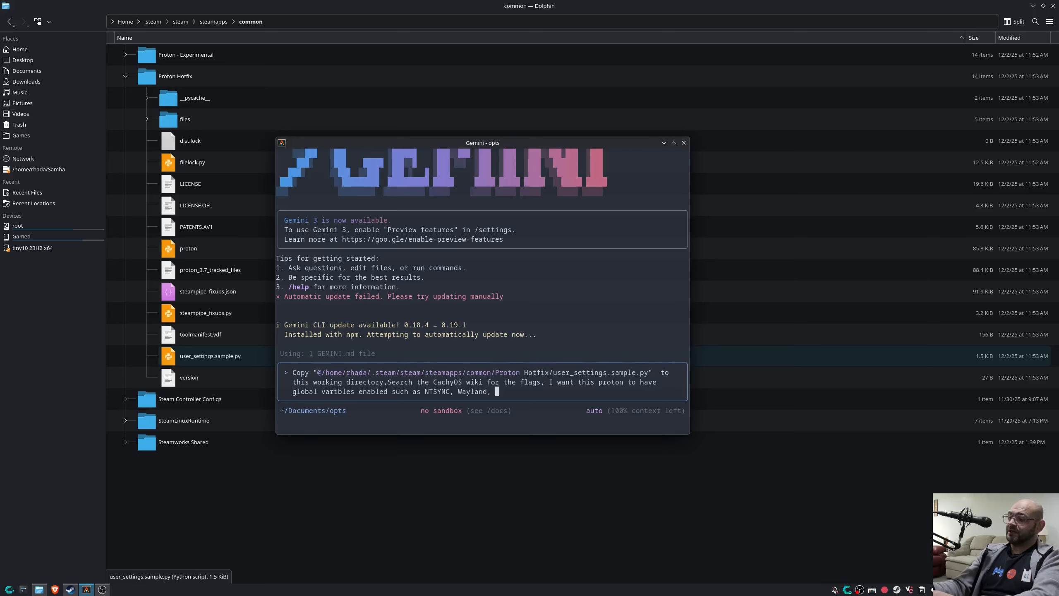
{"action": "type", "text": "FSR"}
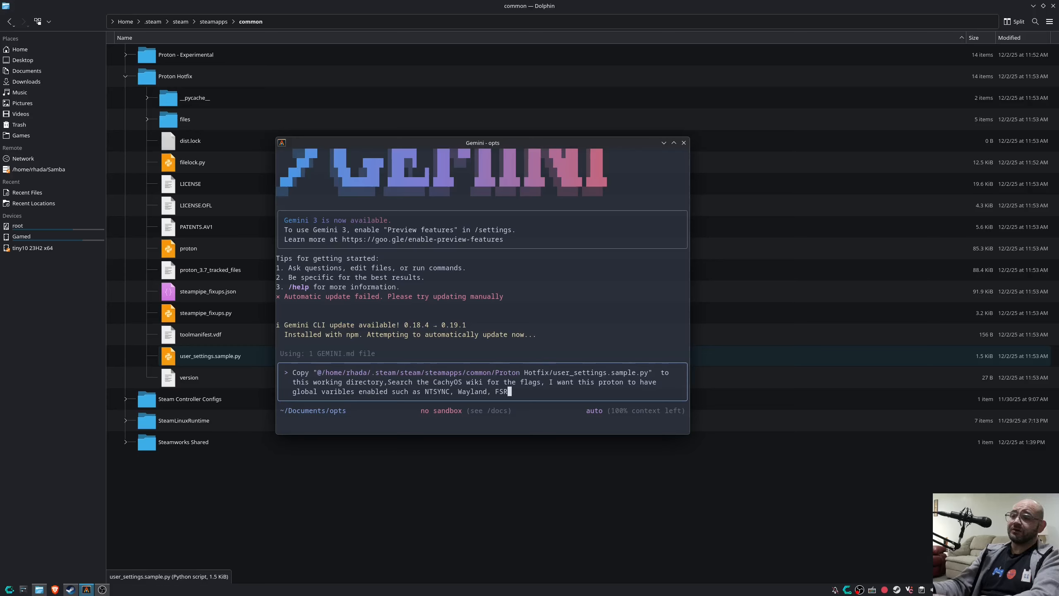
{"action": "type", "text": "3 to 4, an"}
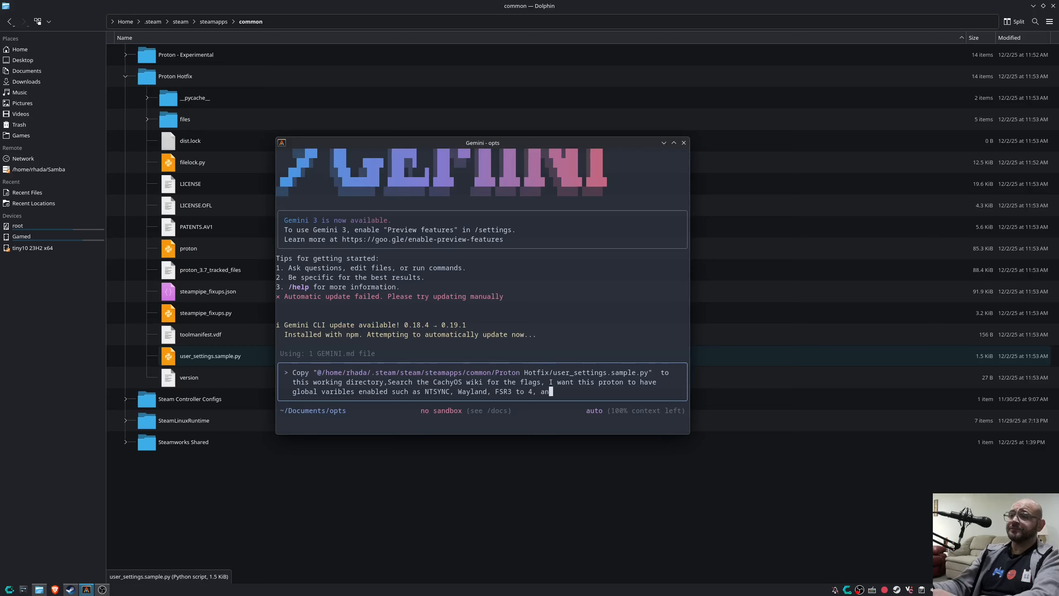
{"action": "type", "text": "d RDNA sp"}
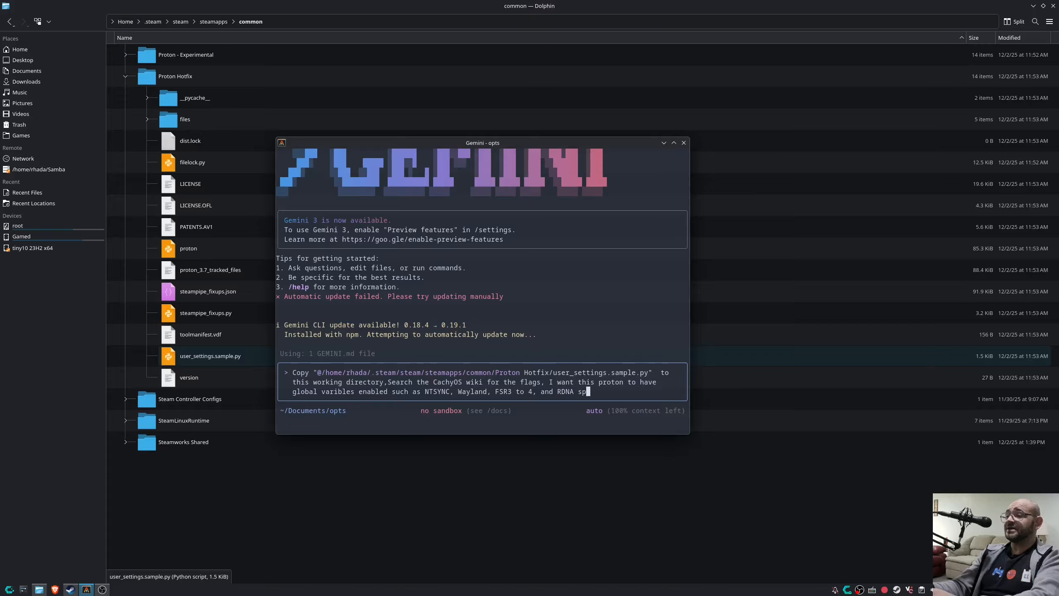
{"action": "type", "text": "ecific f"}
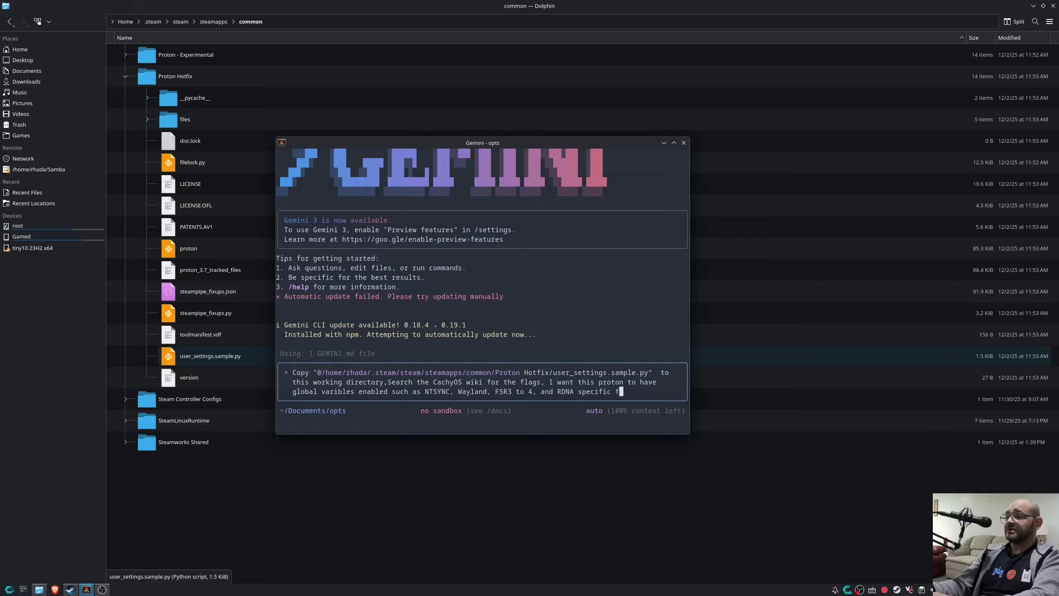
{"action": "type", "text": "sr"}
{"action": "type", "text": " two"}
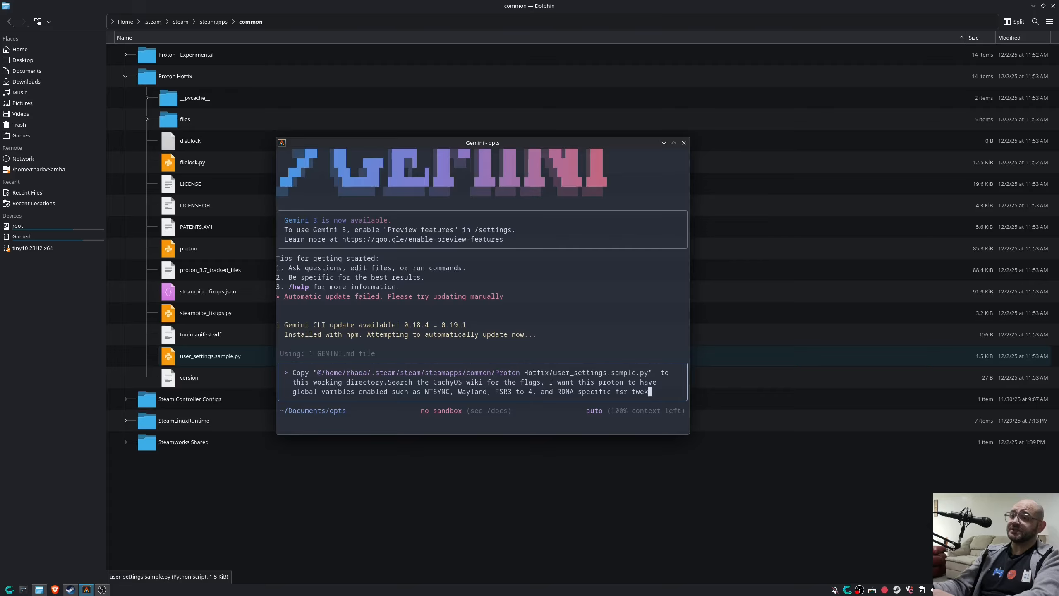
{"action": "key", "text": "BackSpace"}
{"action": "key", "text": "BackSpace"}
{"action": "key", "text": "BackSpace"}
{"action": "key", "text": "BackSpace"}
{"action": "key", "text": "BackSpace"}
{"action": "key", "text": "BackSpace"}
{"action": "key", "text": "BackSpace"}
{"action": "key", "text": "BackSpace"}
{"action": "key", "text": "BackSpace"}
{"action": "key", "text": "BackSpace"}
{"action": "key", "text": "BackSpace"}
{"action": "key", "text": "BackSpace"}
{"action": "key", "text": "BackSpace"}
{"action": "key", "text": "BackSpace"}
{"action": "key", "text": "BackSpace"}
{"action": "key", "text": "BackSpace"}
{"action": "key", "text": "BackSpace"}
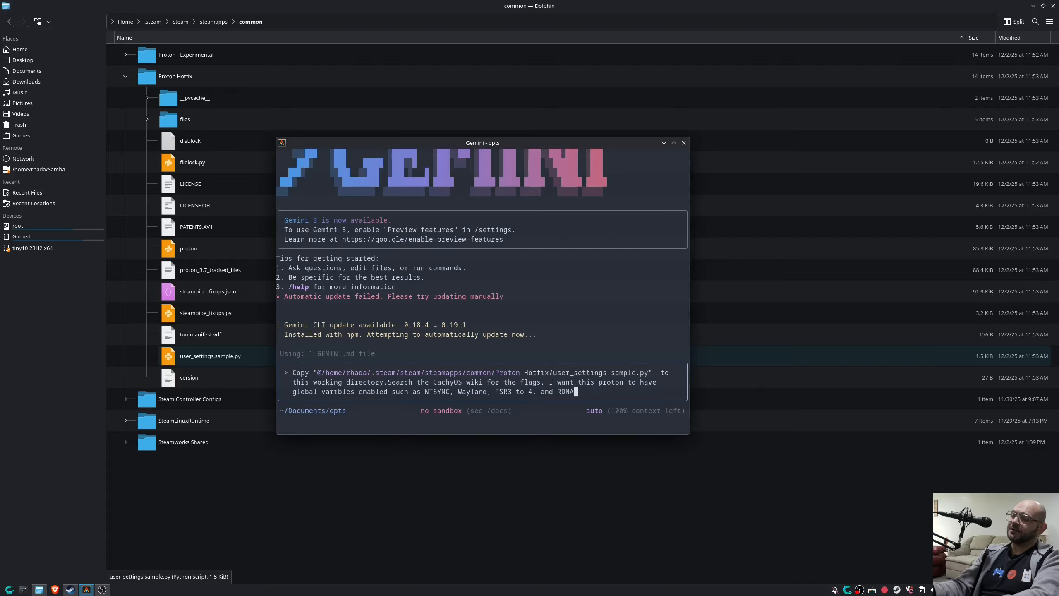
{"action": "key", "text": "BackSpace"}
{"action": "key", "text": "BackSpace"}
{"action": "key", "text": "BackSpace"}
{"action": "key", "text": "BackSpace"}
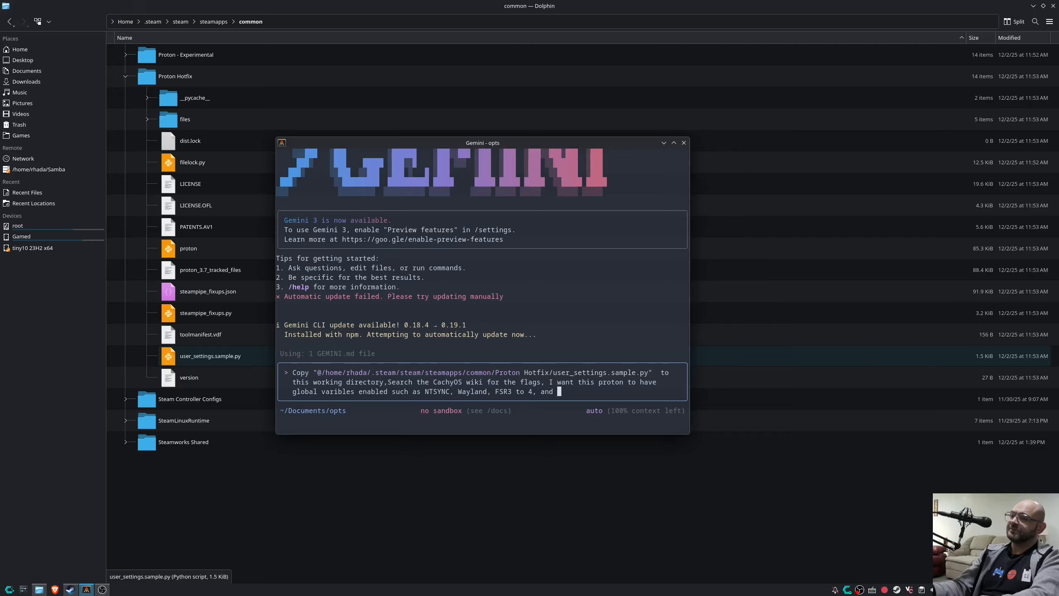
{"action": "type", "text": "tweaks "}
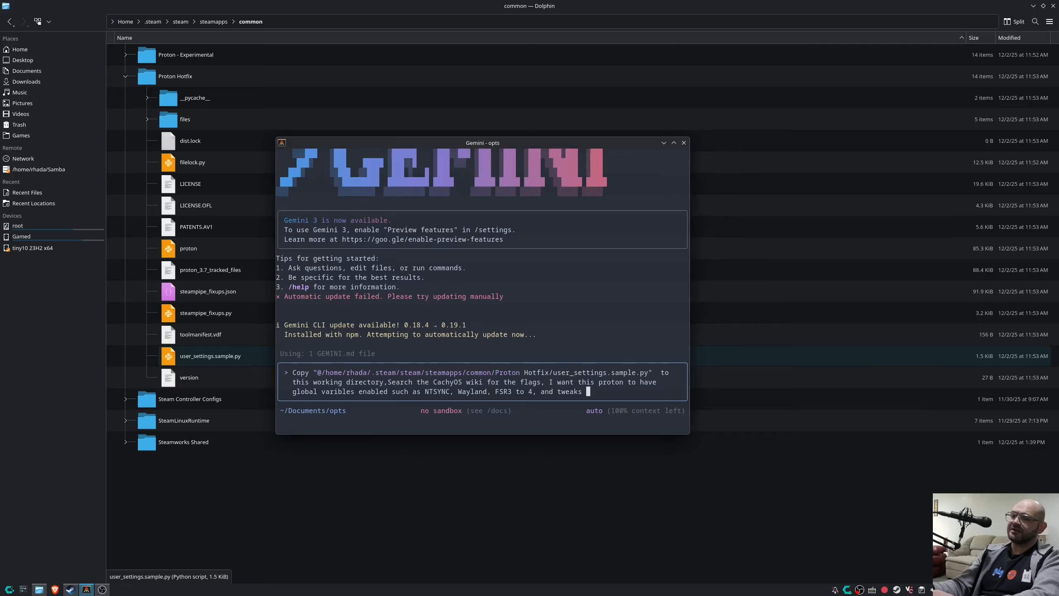
{"action": "type", "text": "at apply to"}
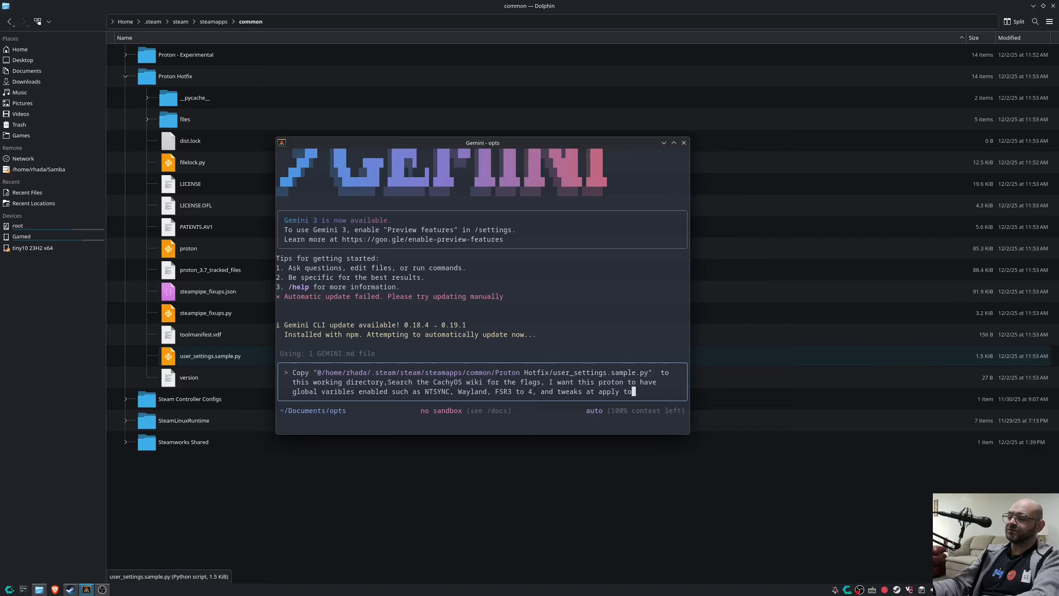
{"action": "type", "text": " the 7000 se"}
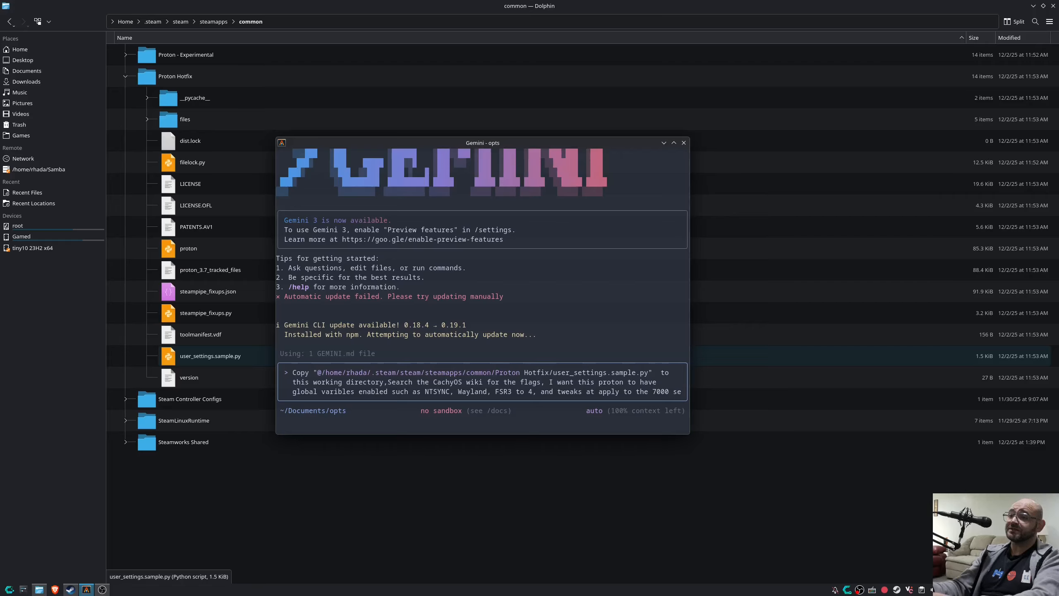
{"action": "type", "text": "ries of g"}
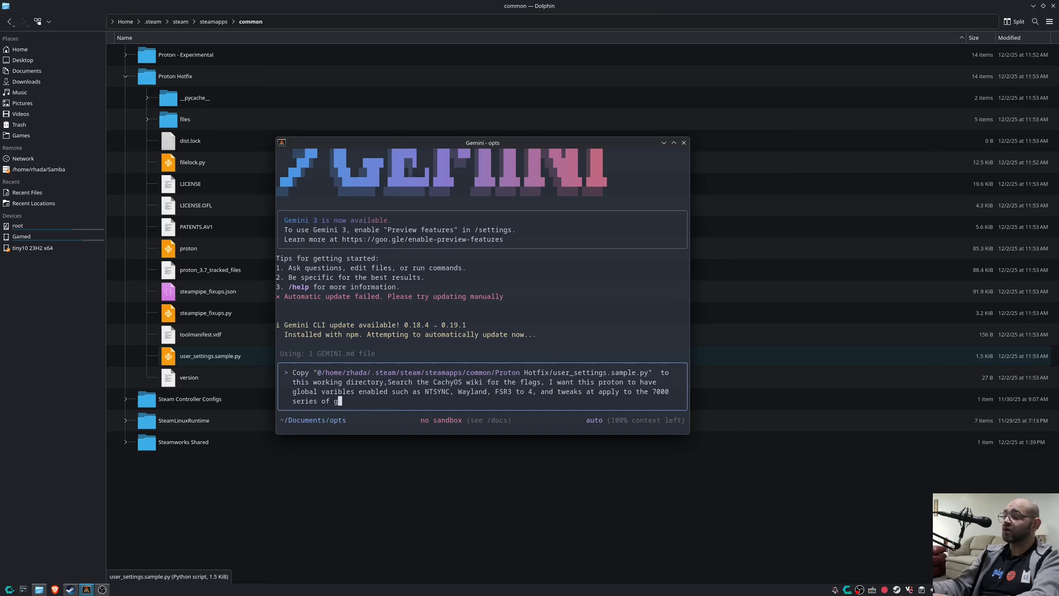
{"action": "type", "text": "raphics card "}
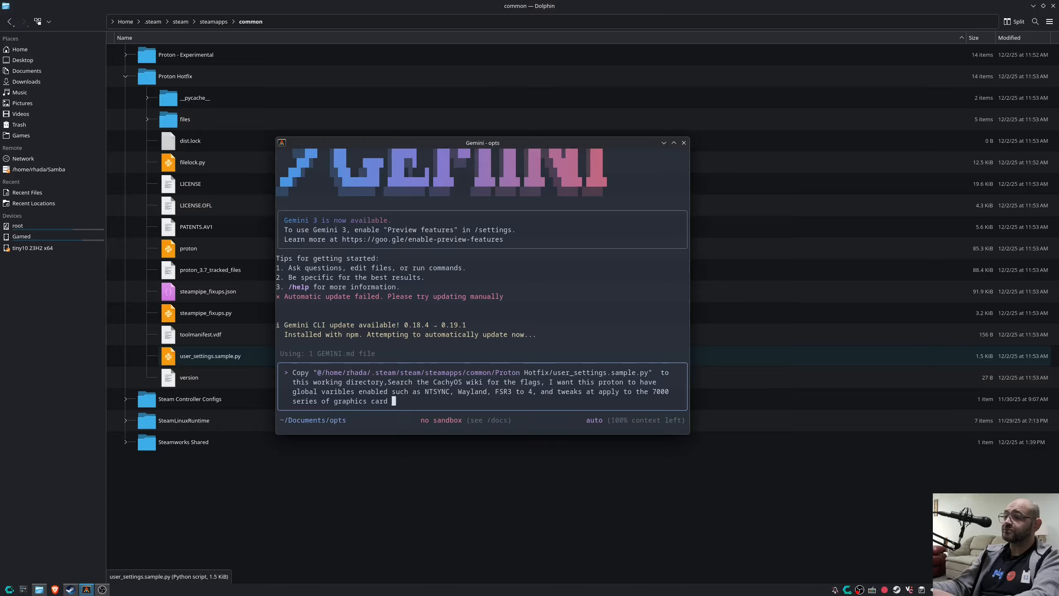
{"action": "type", "text": "by AMD."}
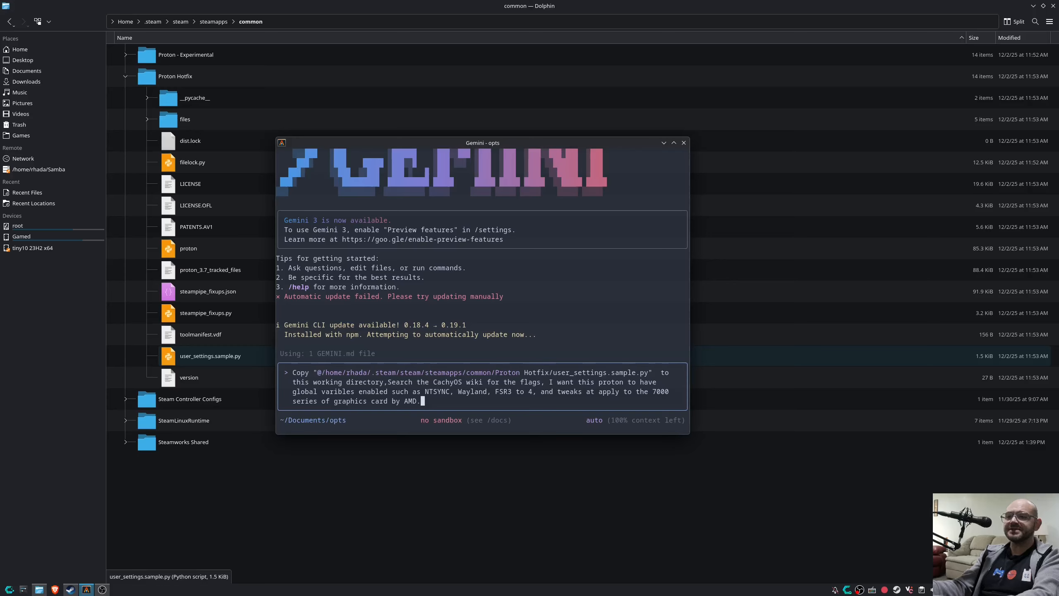
Send the prompt and decline the proposed copy with 'No, suggest changes'.
{"action": "key", "text": "Return"}
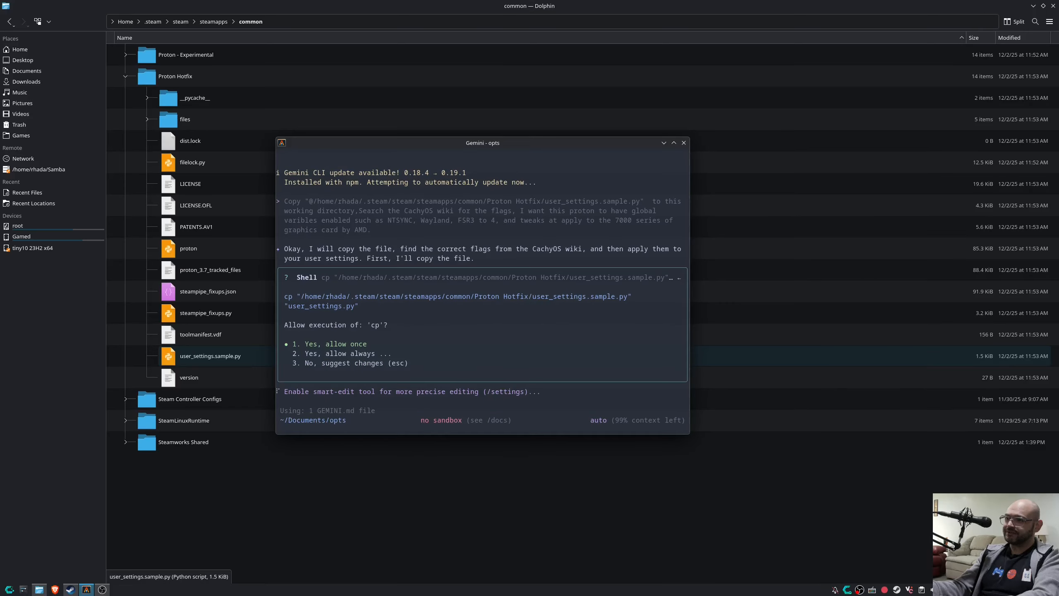
{"action": "key", "text": "Down"}
{"action": "key", "text": "Down"}
{"action": "key", "text": "Return"}
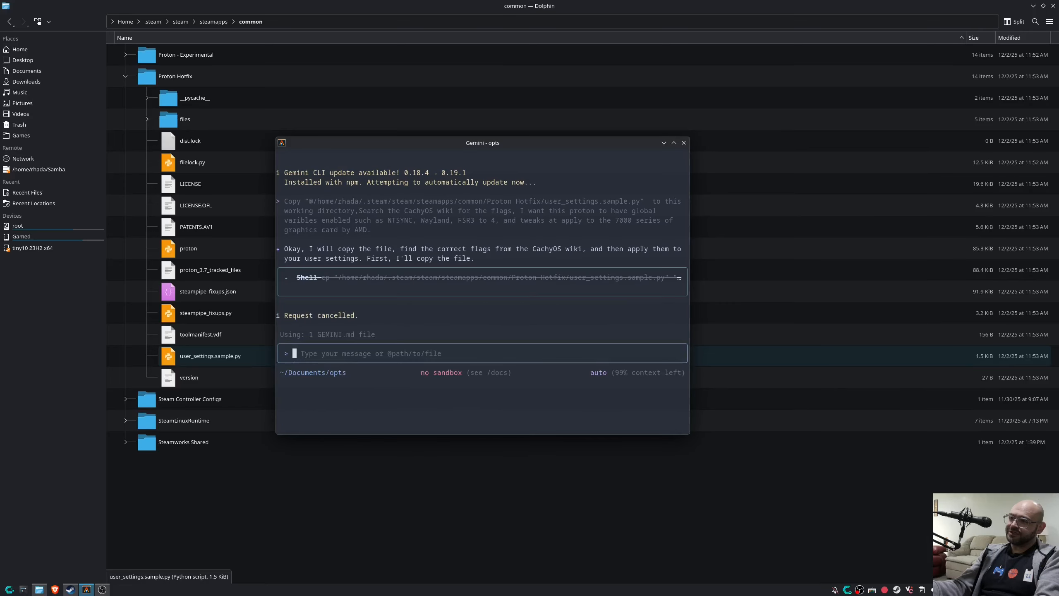
Ask Gemini to explain what it's doing as if making a video tutorial.
{"action": "type", "text": "This is fine, exzpl"}
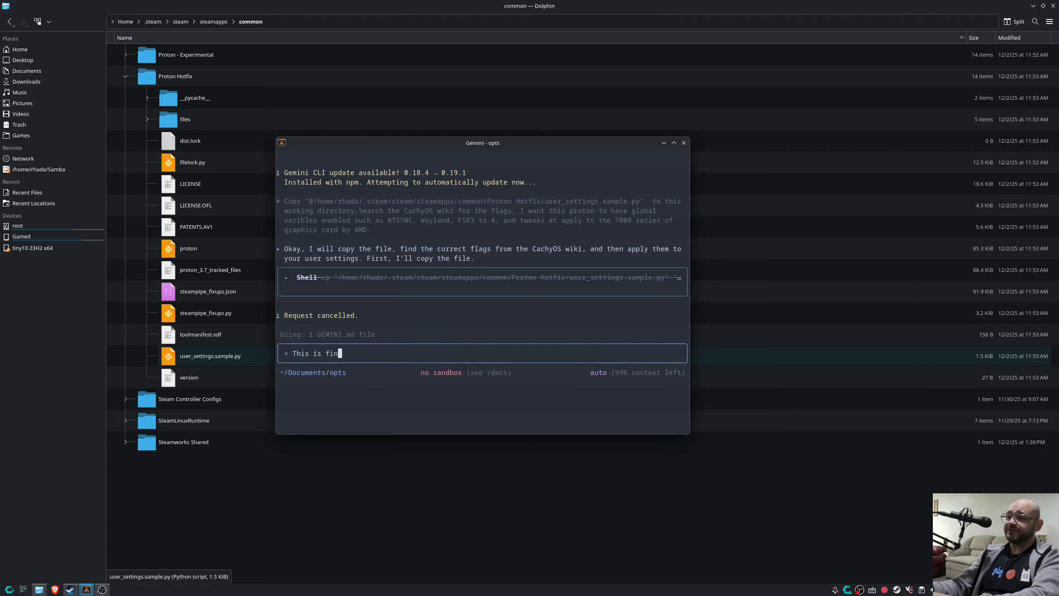
{"action": "key", "text": "BackSpace"}
{"action": "key", "text": "BackSpace"}
{"action": "key", "text": "BackSpace"}
{"action": "type", "text": "p"}
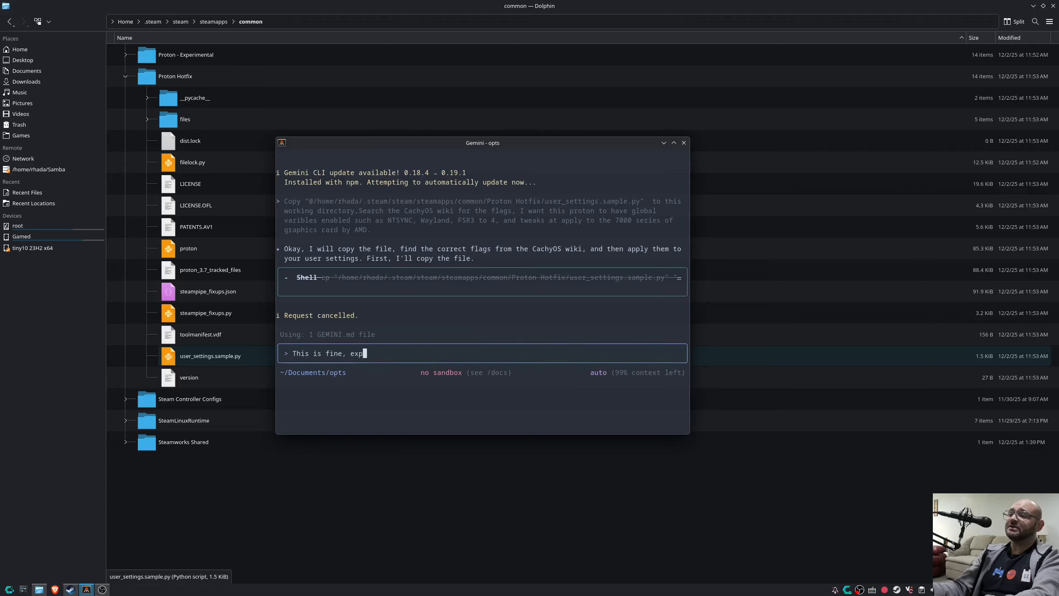
{"action": "type", "text": "lain what you are "}
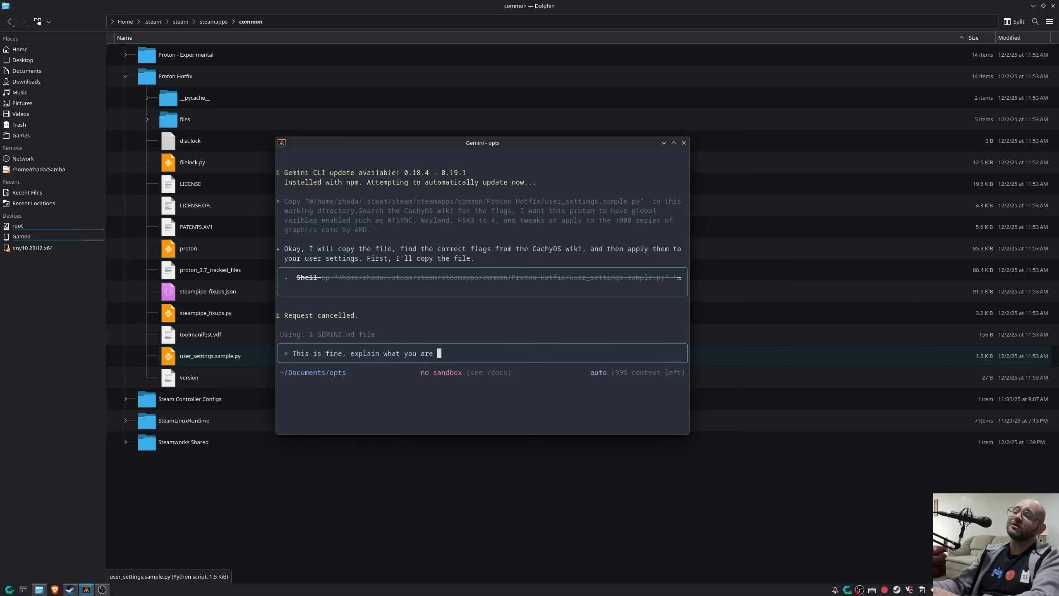
{"action": "type", "text": "doing as if,"}
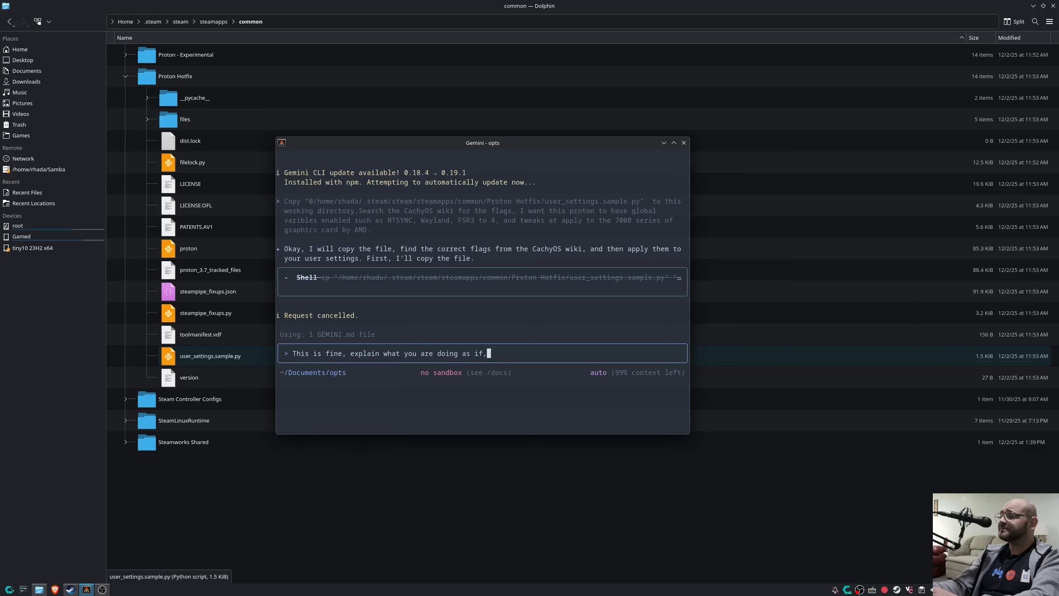
{"action": "type", "text": " you"}
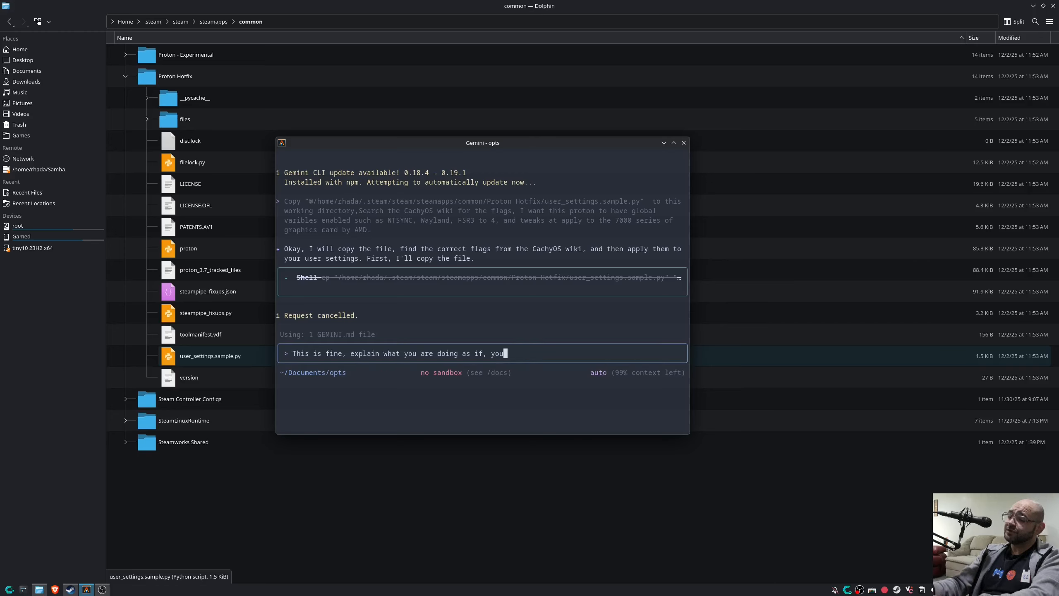
{"action": "type", "text": " were making a video ti"}
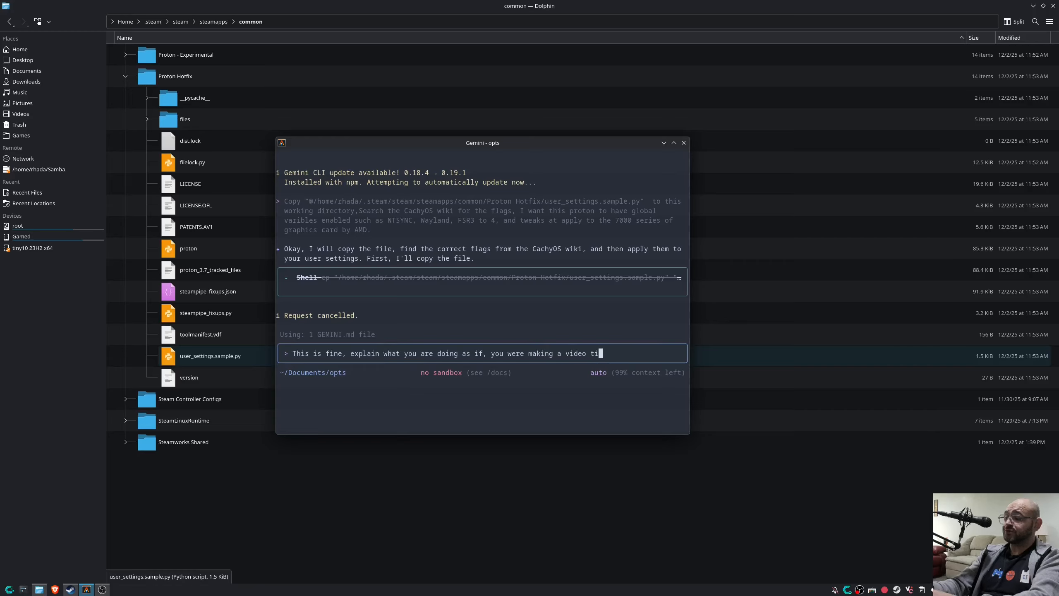
{"action": "key", "text": "BackSpace"}
{"action": "type", "text": "ut"}
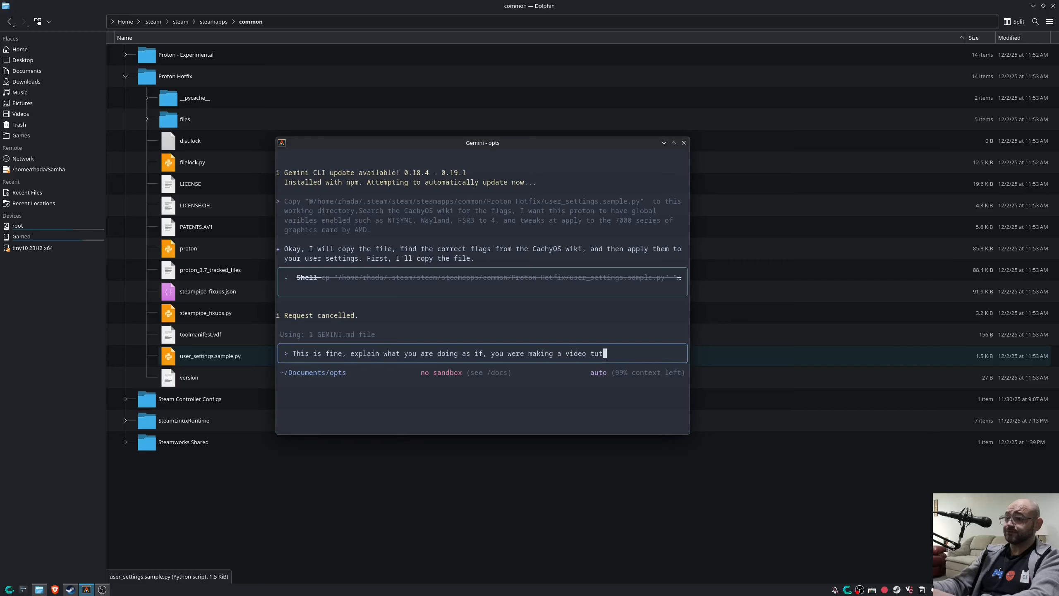
{"action": "type", "text": "orial"}
{"action": "key", "text": "Return"}
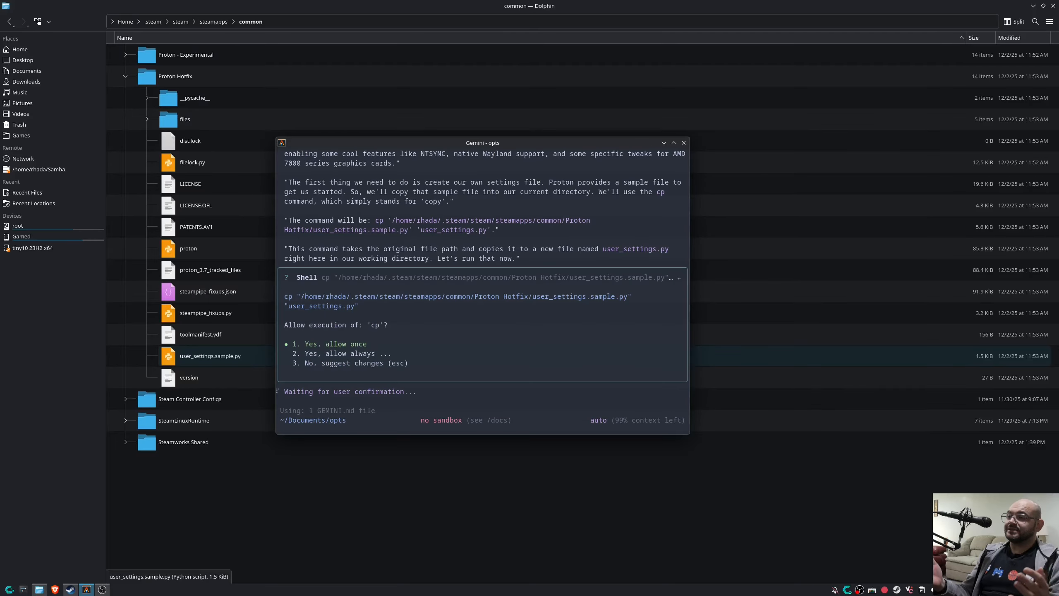
Scroll back and highlight the voiceover explanation and the proposed cp command to read them.
{"action": "scroll", "coordinate": [433, 344], "scroll_direction": "up", "scroll_amount": 4}
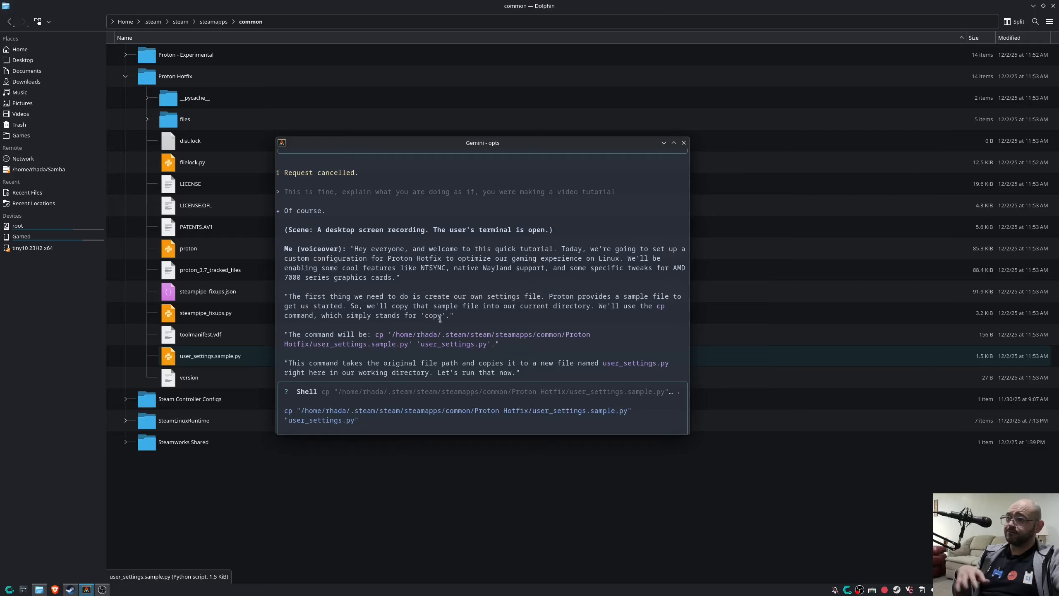
{"action": "left_click_drag", "start_coordinate": [346, 249], "coordinate": [405, 277]}
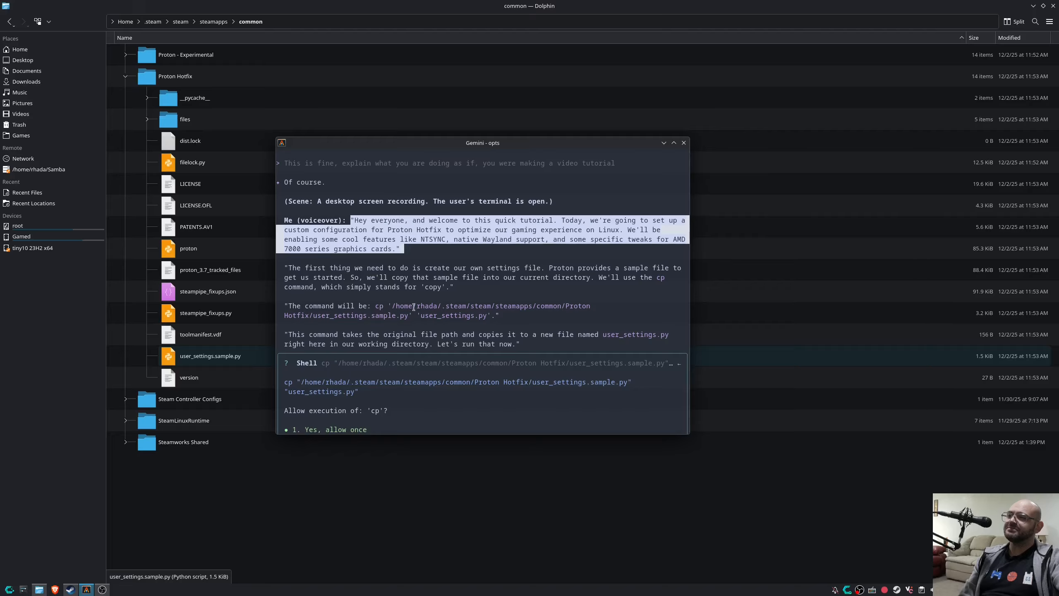
{"action": "left_click_drag", "start_coordinate": [379, 306], "coordinate": [505, 316]}
{"action": "left_click", "coordinate": [515, 319]}
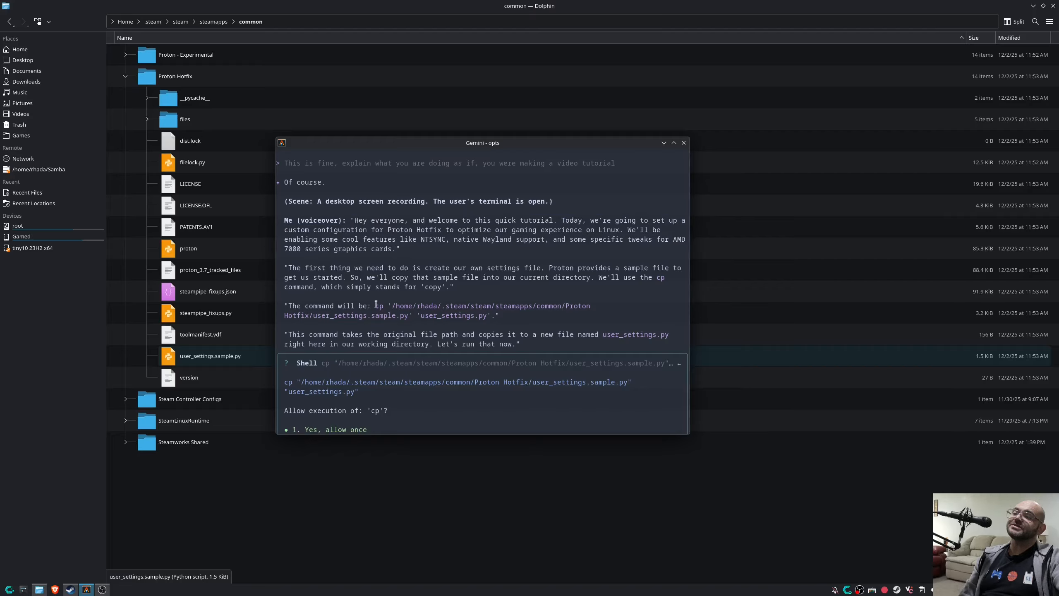
{"action": "left_click_drag", "start_coordinate": [376, 304], "coordinate": [507, 318]}
{"action": "left_click_drag", "start_coordinate": [378, 303], "coordinate": [508, 315]}
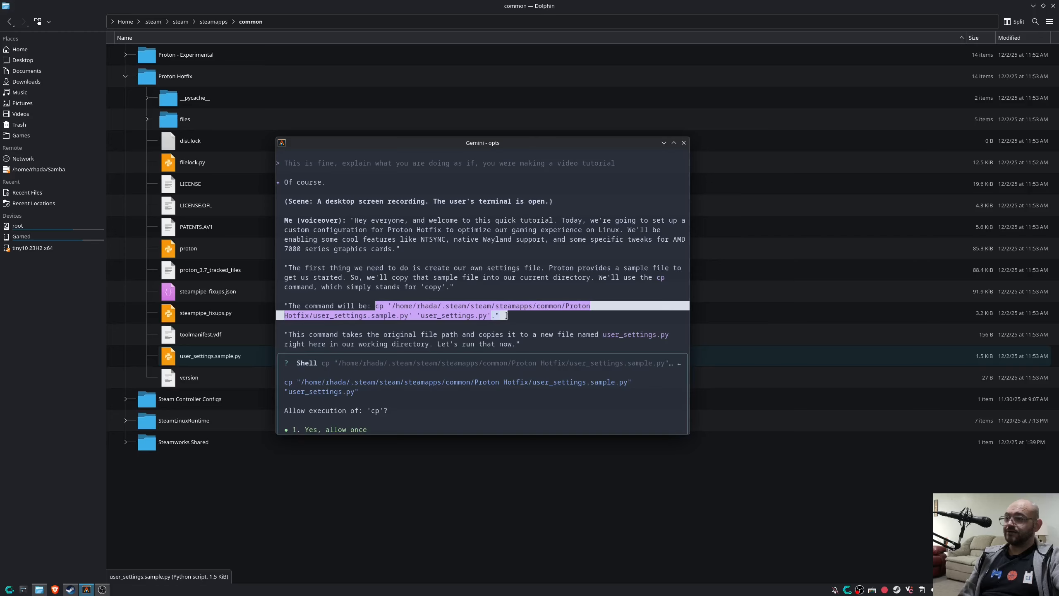
{"action": "left_click", "coordinate": [392, 302]}
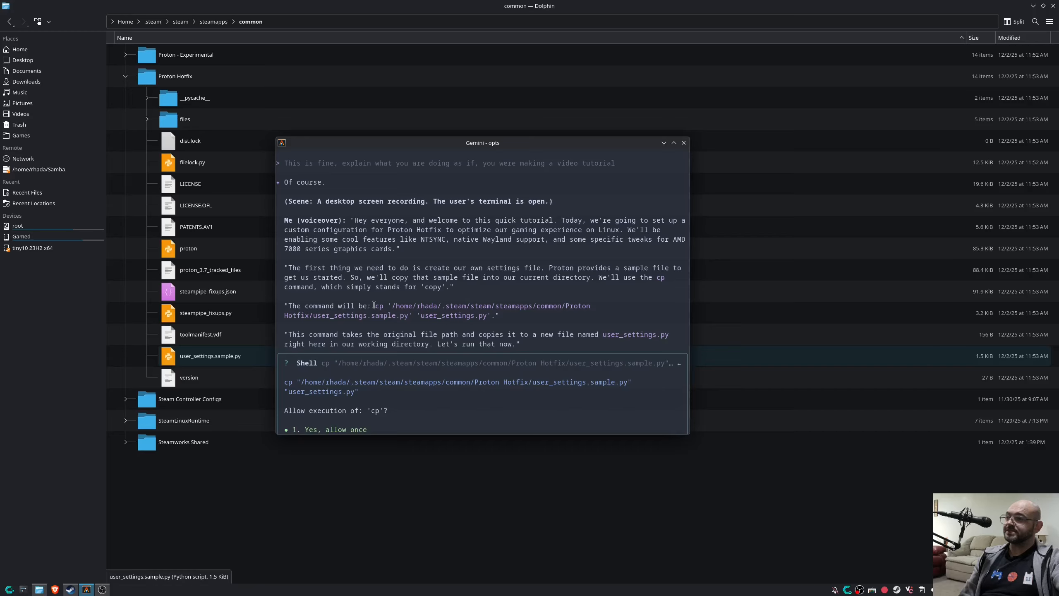
{"action": "left_click_drag", "start_coordinate": [374, 305], "coordinate": [489, 317]}
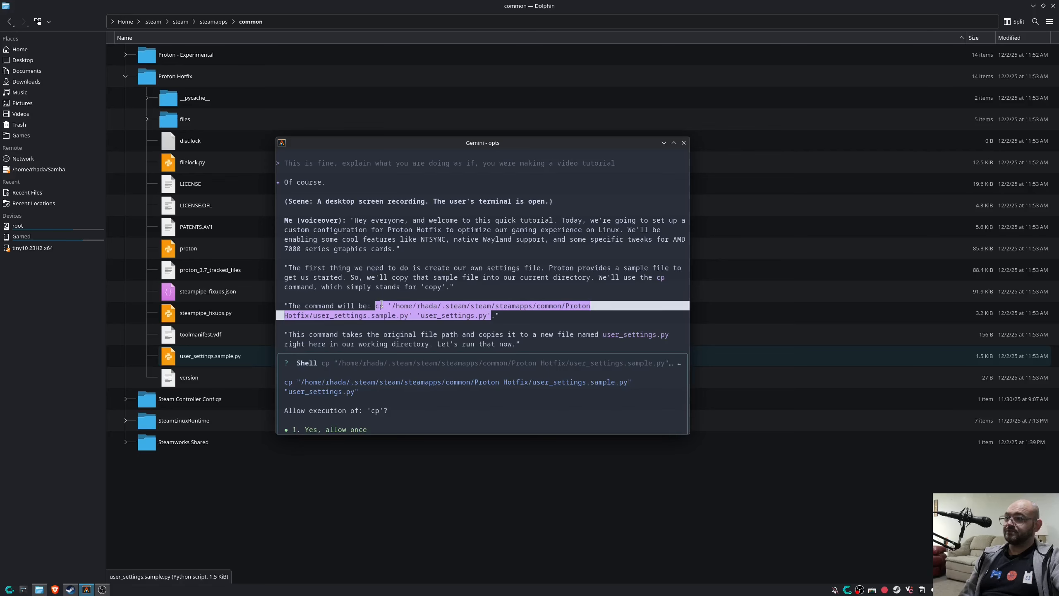
{"action": "scroll", "coordinate": [372, 308], "scroll_direction": "down", "scroll_amount": 3}
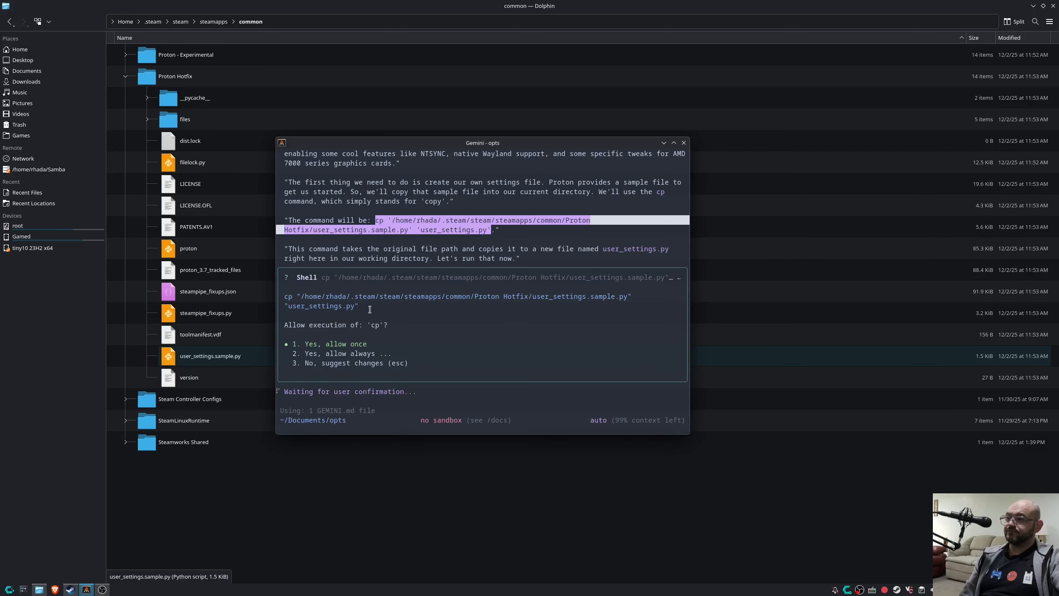
Allow the cp command once and scroll through Gemini's findings.
{"action": "key", "text": "Return"}
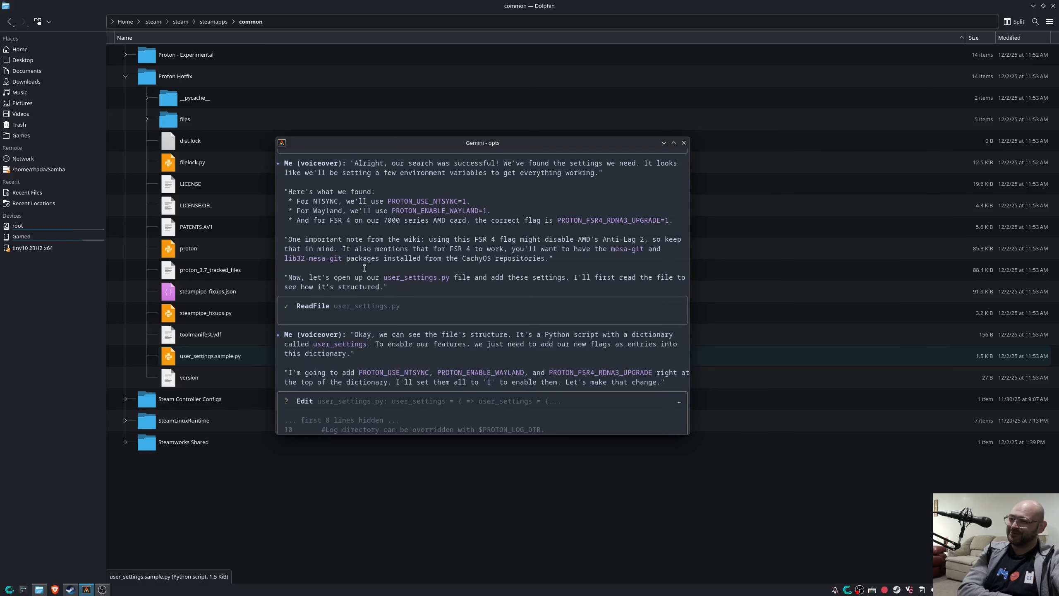
{"action": "scroll", "coordinate": [333, 255], "scroll_direction": "up", "scroll_amount": 3}
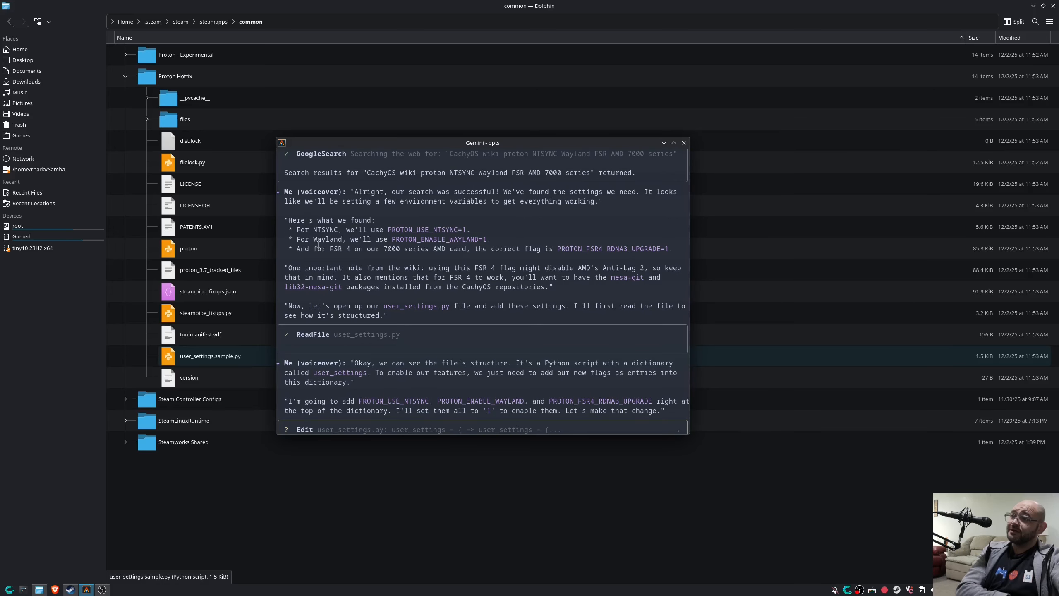
{"action": "scroll", "coordinate": [313, 228], "scroll_direction": "up", "scroll_amount": 3}
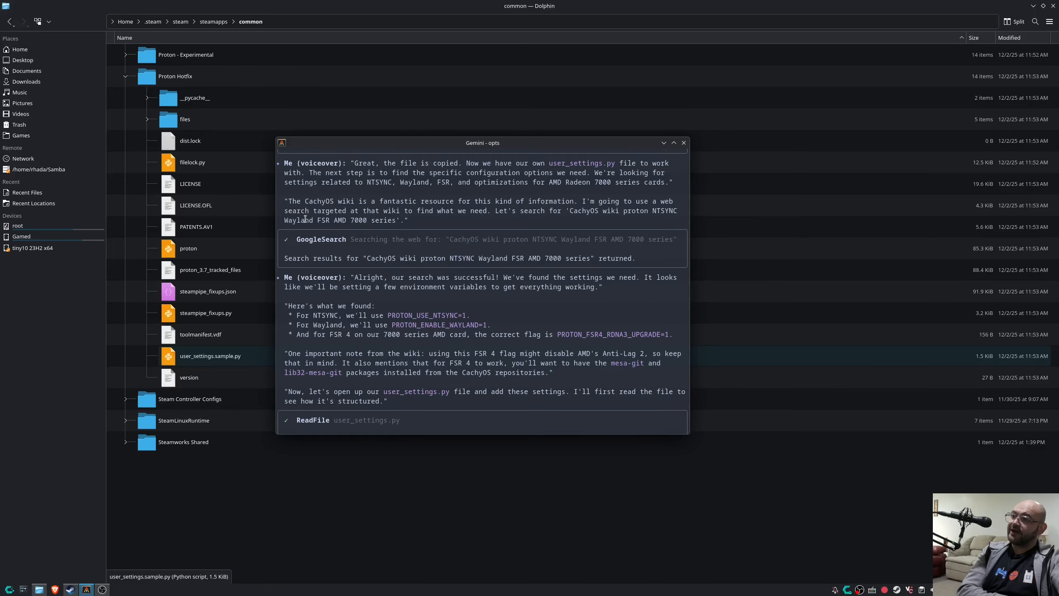
{"action": "scroll", "coordinate": [346, 208], "scroll_direction": "down", "scroll_amount": 3}
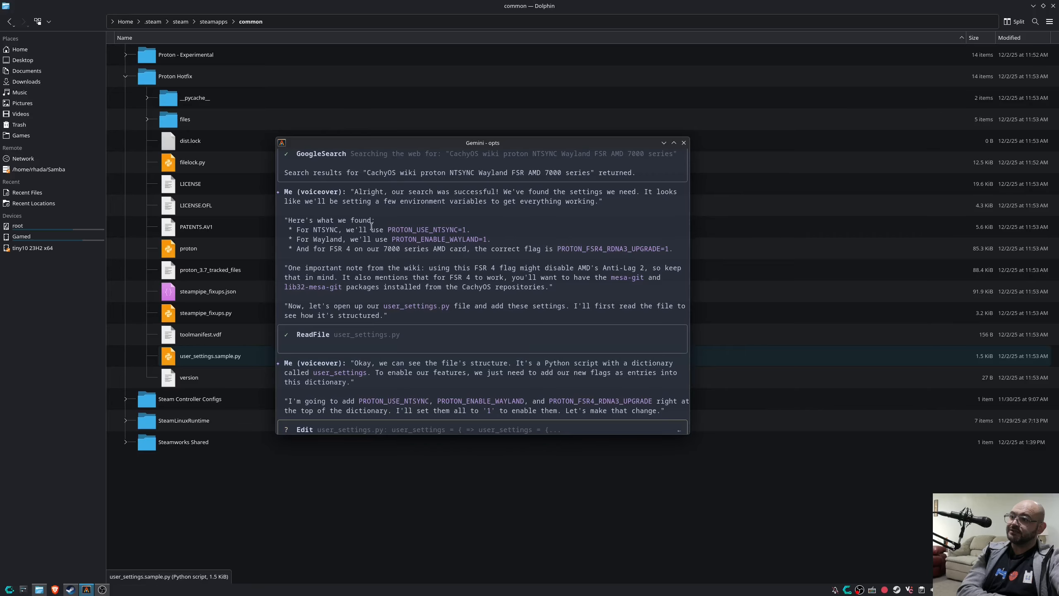
Review the NTSYNC and FSR 4 notes, then approve the edit adding the three flags to user_settings.py.
{"action": "left_click_drag", "start_coordinate": [392, 228], "coordinate": [490, 241]}
{"action": "scroll", "coordinate": [486, 246], "scroll_direction": "down", "scroll_amount": 2}
{"action": "left_click_drag", "start_coordinate": [558, 193], "coordinate": [660, 193]}
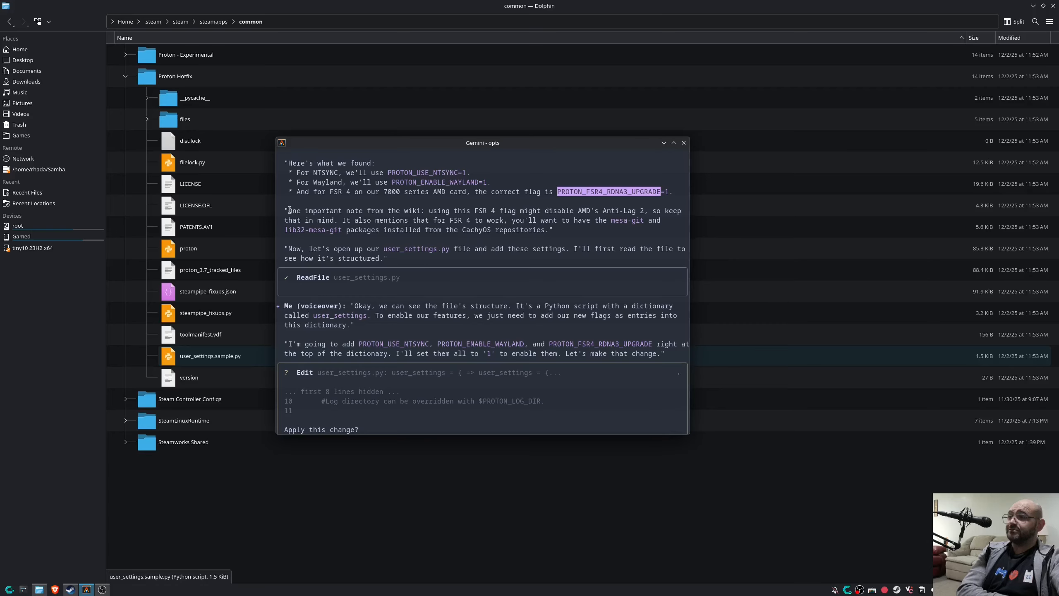
{"action": "mouse_move", "coordinate": [290, 210]}
{"action": "left_mouse_down"}
{"action": "mouse_move", "coordinate": [642, 220]}
{"action": "mouse_move", "coordinate": [283, 213]}
{"action": "left_mouse_up"}
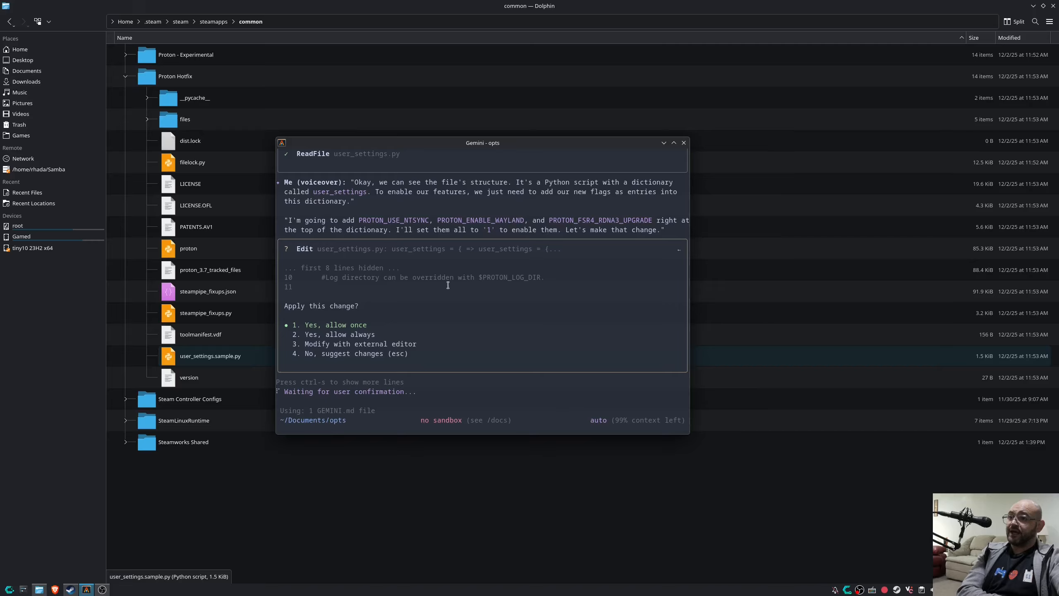
{"action": "key", "text": "Return"}
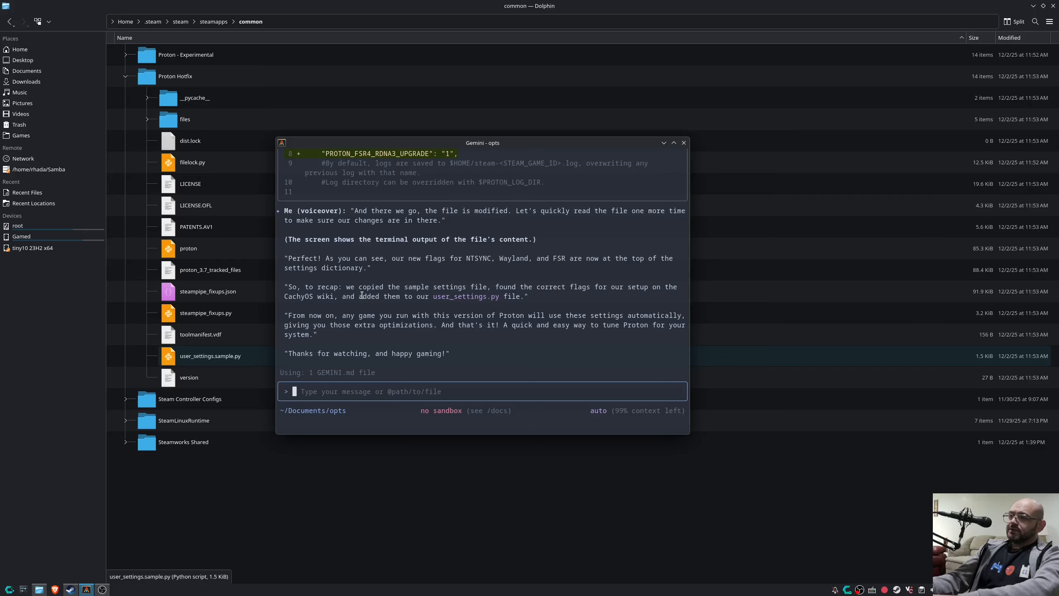
Ask Gemini to 'Show me the file we created', then switch back to Dolphin.
{"action": "type", "text": "Show me the "}
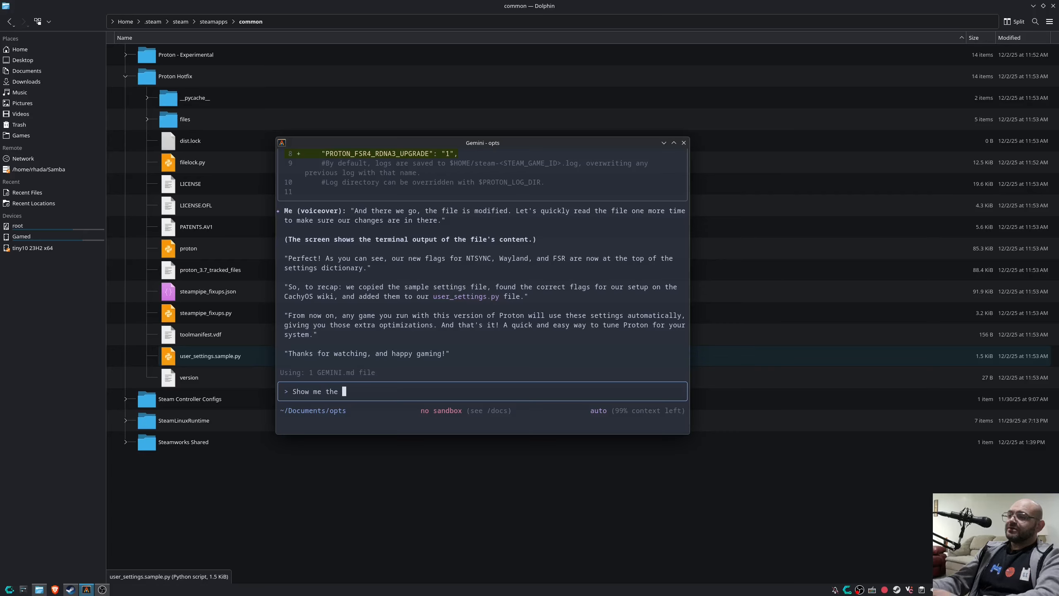
{"action": "type", "text": "file we c"}
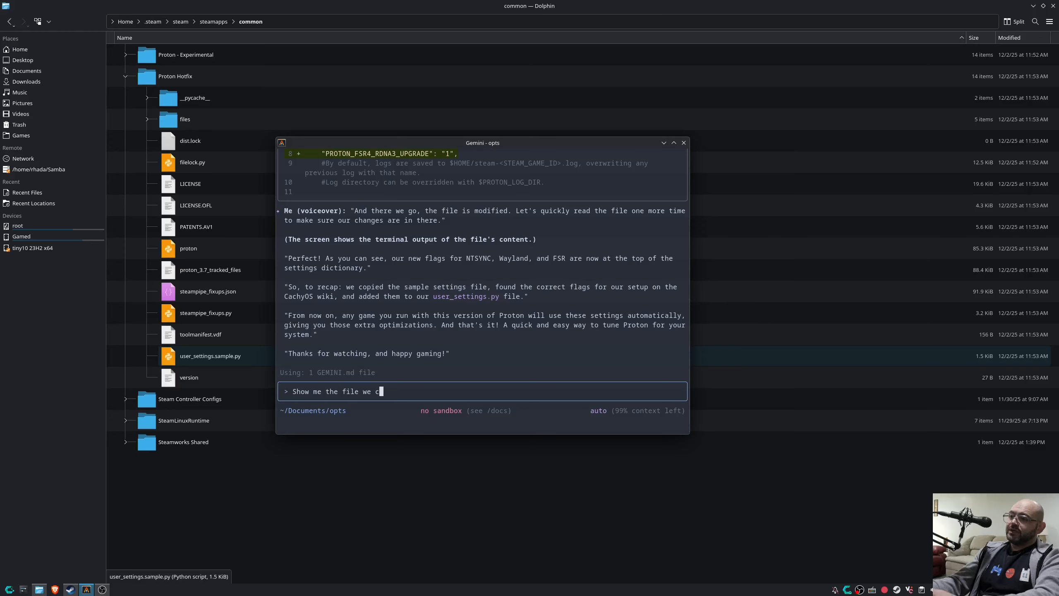
{"action": "type", "text": "reated"}
{"action": "key", "text": "Return"}
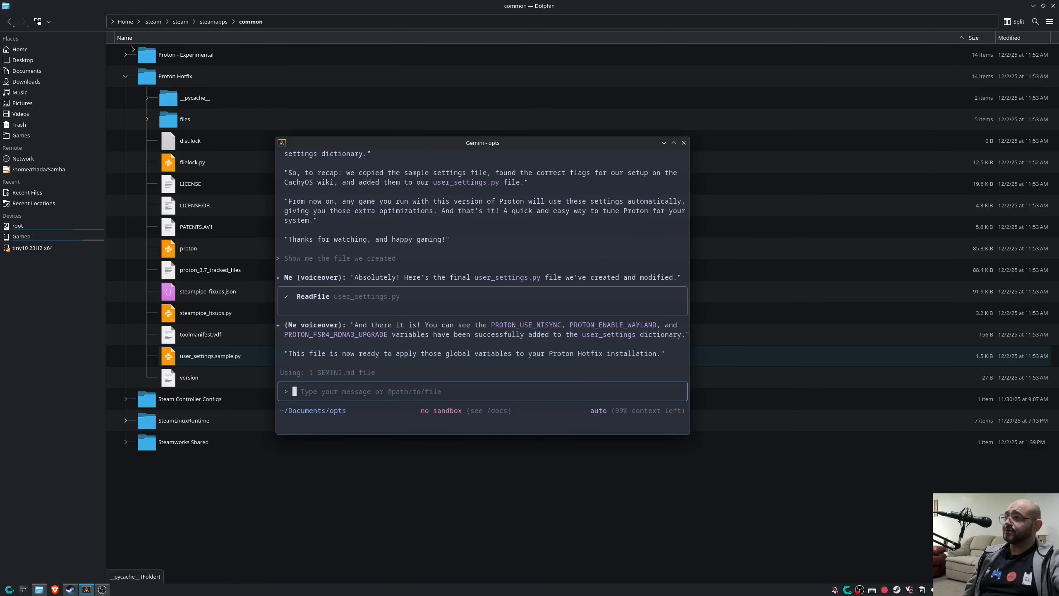
{"action": "left_click", "coordinate": [270, 3]}
Open user_settings.py from Documents/opts in Kate for editing instead of running it.
{"action": "left_click", "coordinate": [33, 73]}
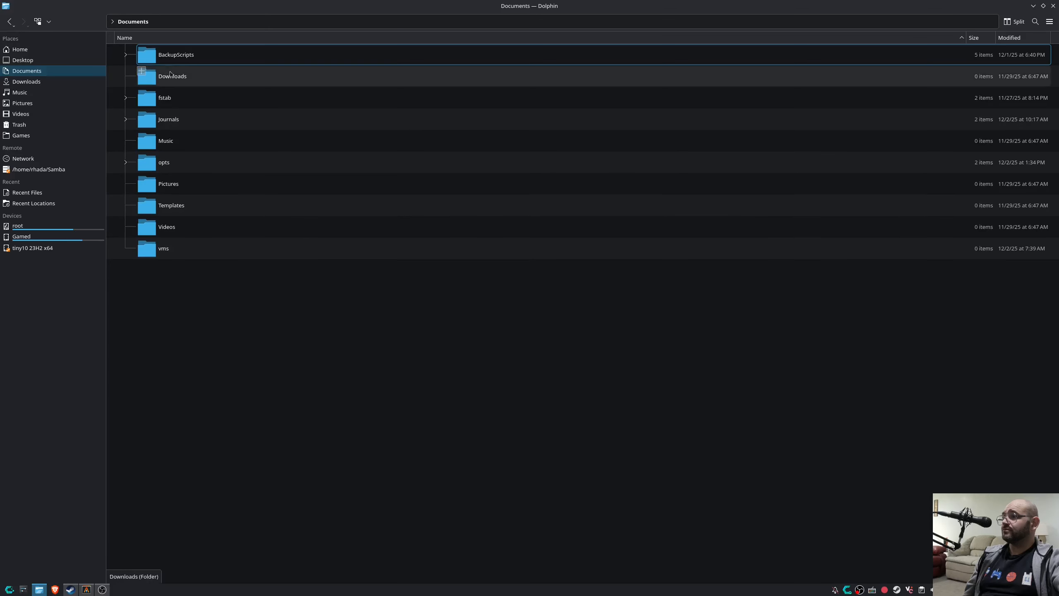
{"action": "left_click", "coordinate": [162, 167]}
{"action": "double_click", "coordinate": [162, 167]}
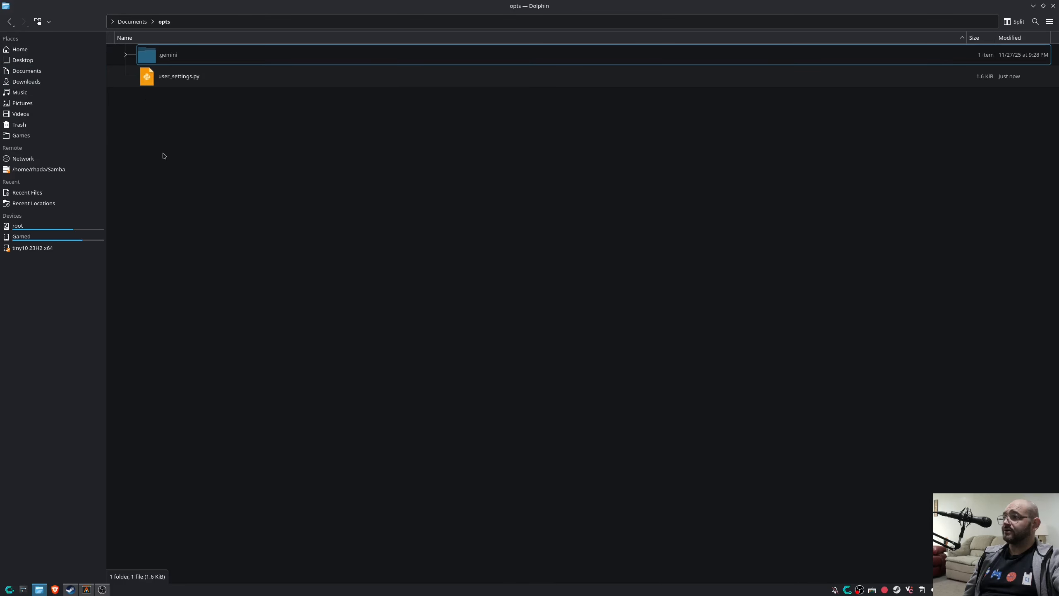
{"action": "left_click", "coordinate": [178, 79]}
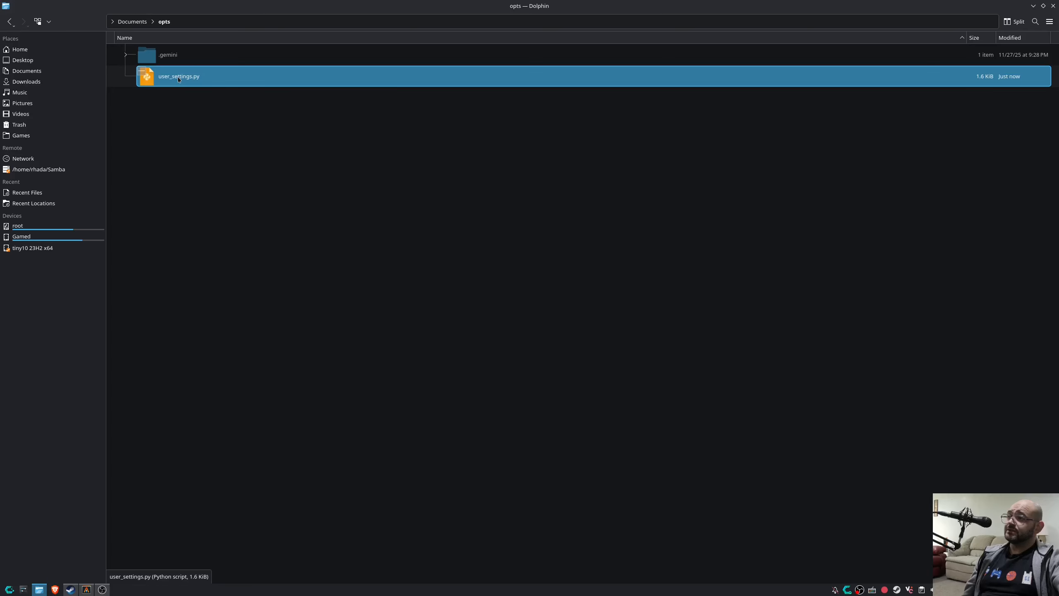
{"action": "double_click", "coordinate": [178, 76]}
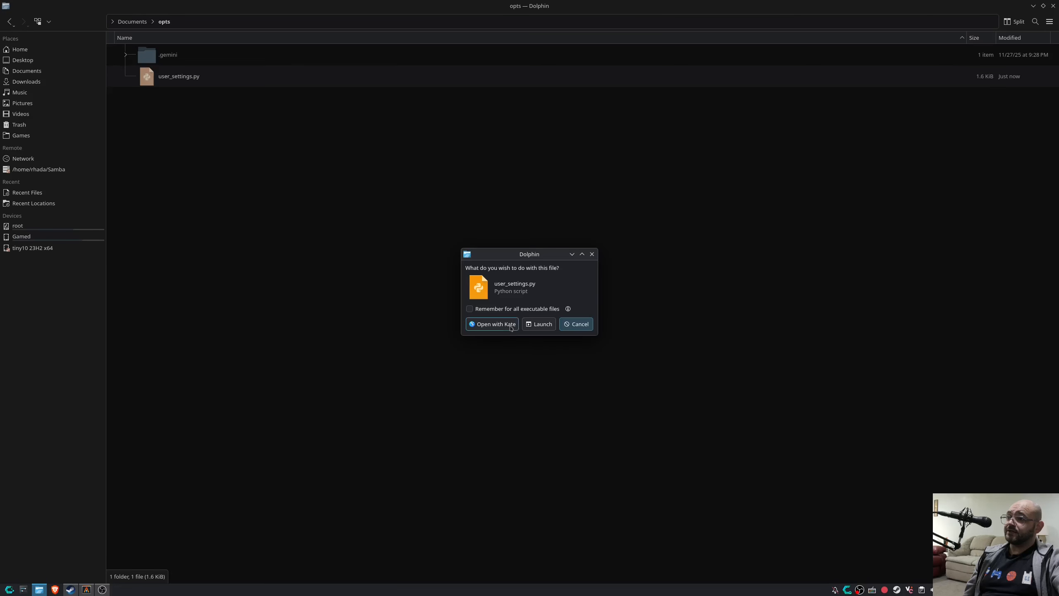
{"action": "left_click", "coordinate": [490, 325]}
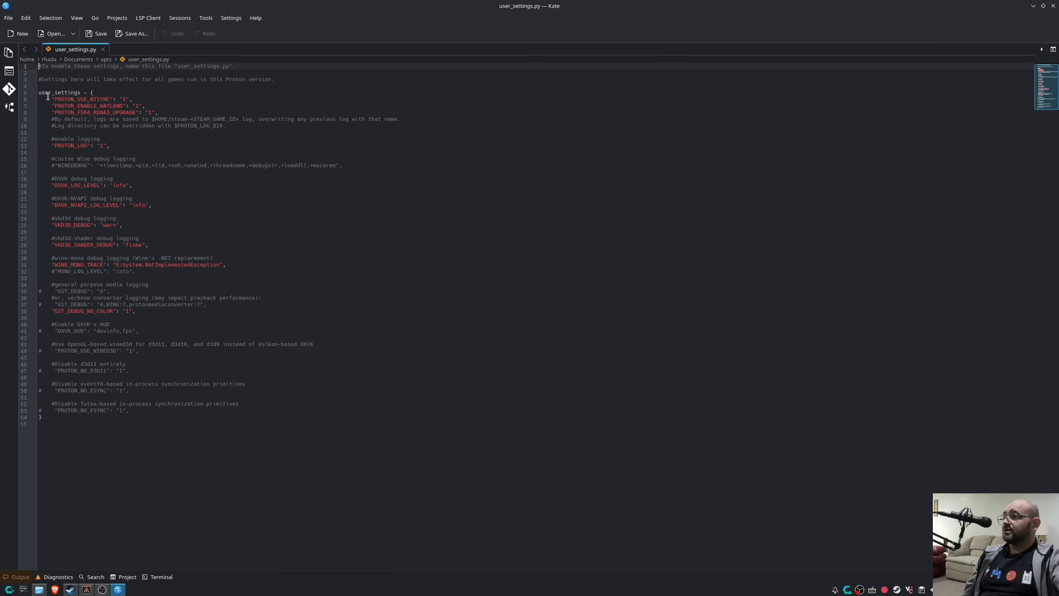
Check the three newly added flag lines 6–8 in user_settings.py, then close Kate.
{"action": "left_click_drag", "start_coordinate": [48, 99], "coordinate": [159, 113]}
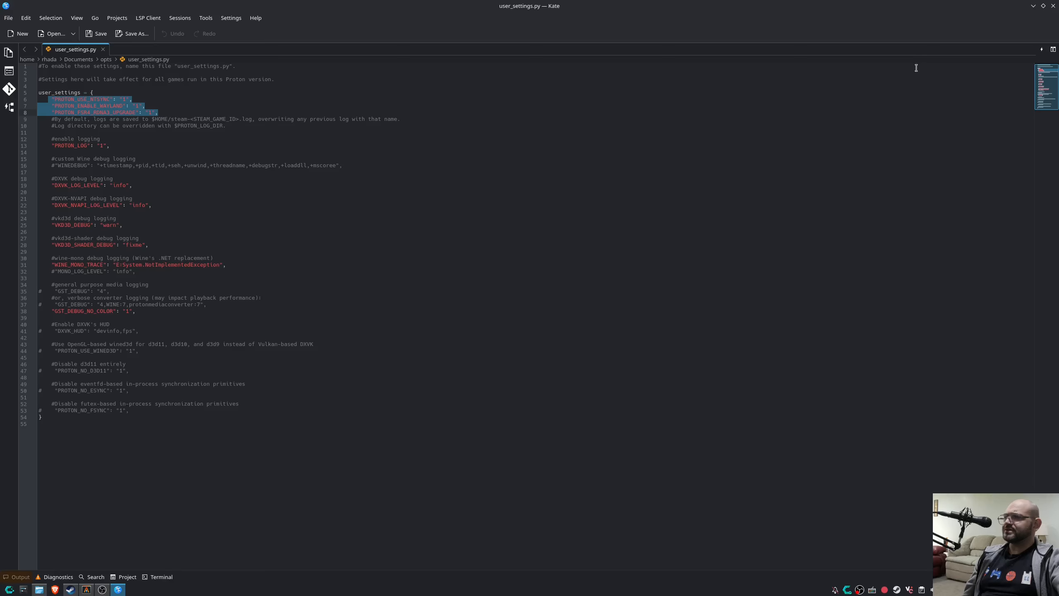
{"action": "left_click", "coordinate": [1054, 5]}
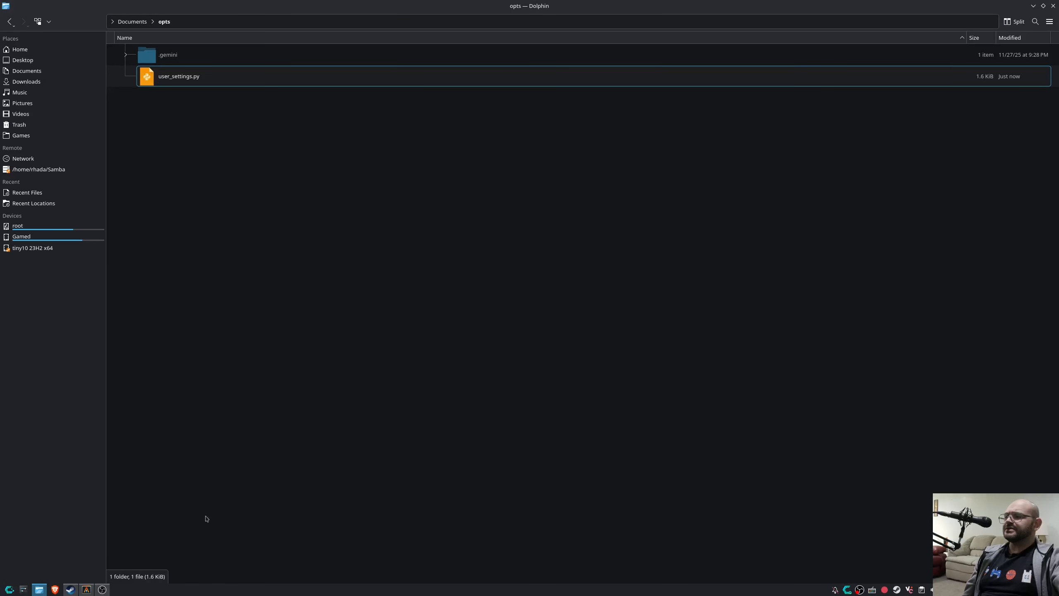
Ask Gemini to 'Change the file and add comments for the changes we've made for future reflection' and approve.
{"action": "left_click", "coordinate": [86, 589]}
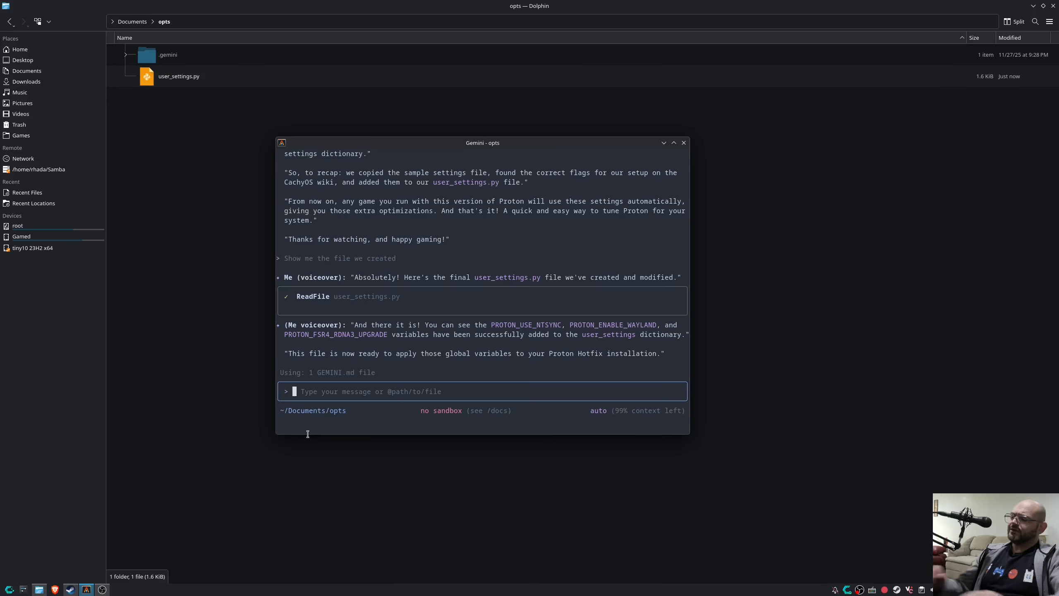
{"action": "type", "text": "Change the f"}
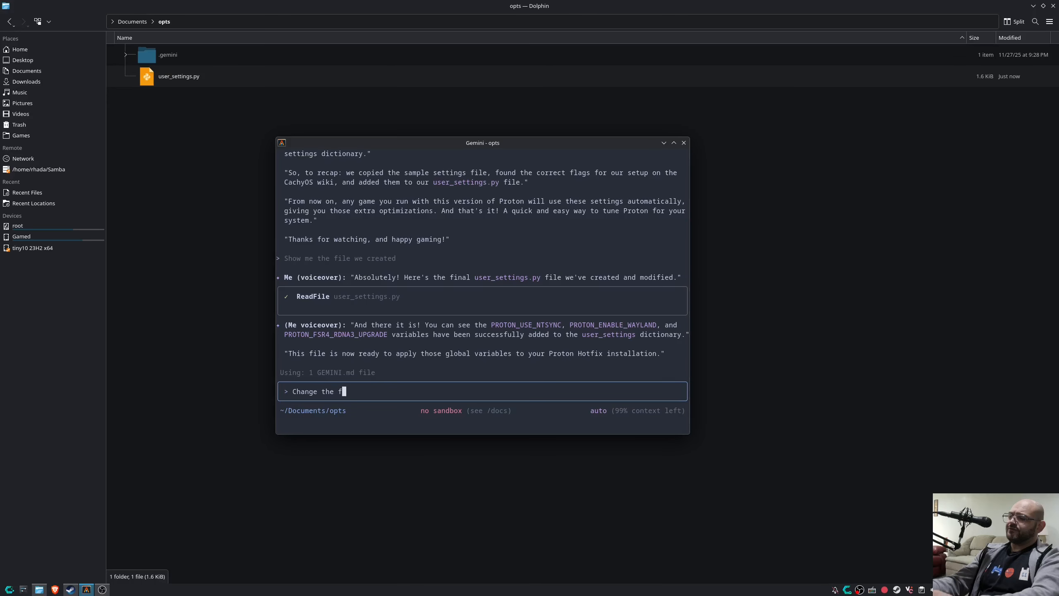
{"action": "type", "text": "ile and add comment"}
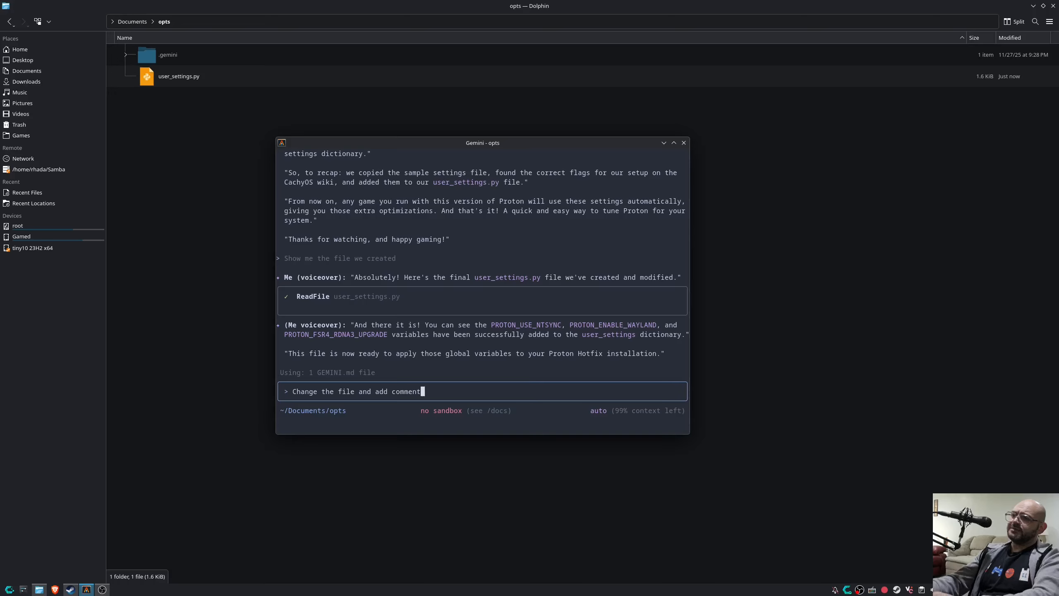
{"action": "type", "text": "s for the changes we"}
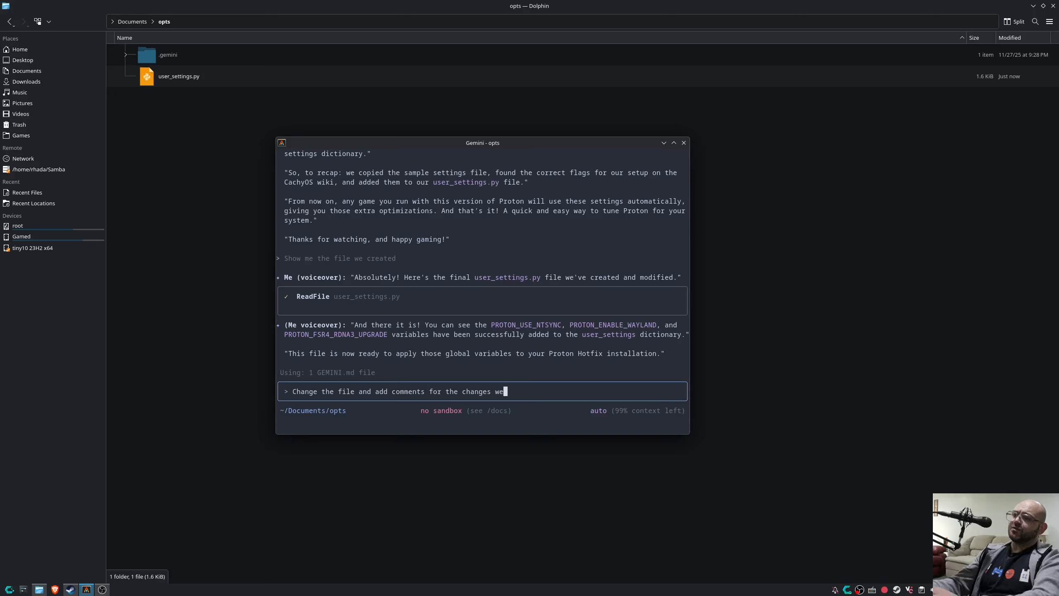
{"action": "type", "text": "'ve made fo"}
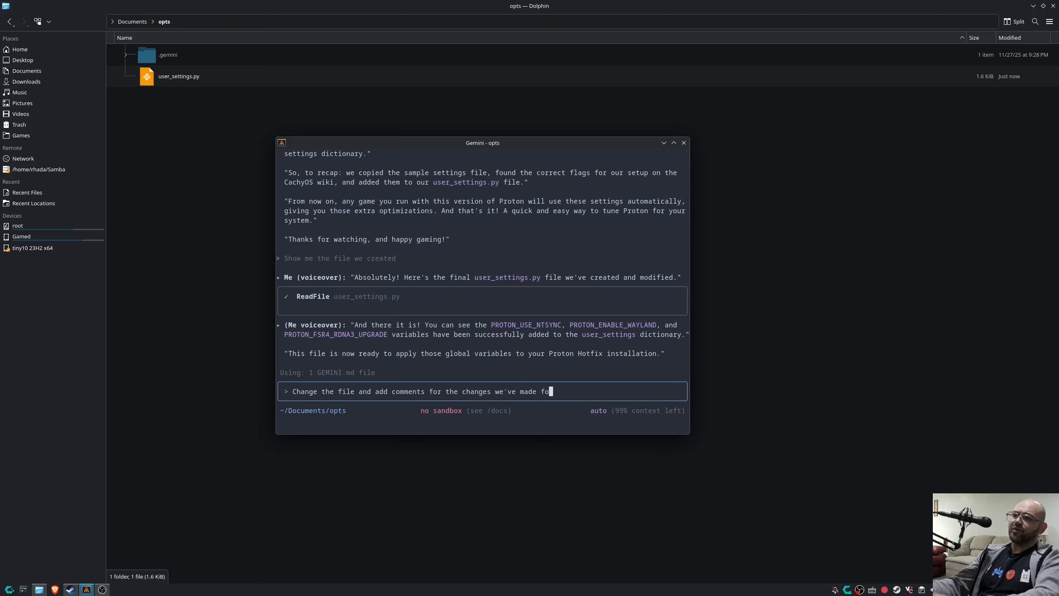
{"action": "type", "text": "r fu"}
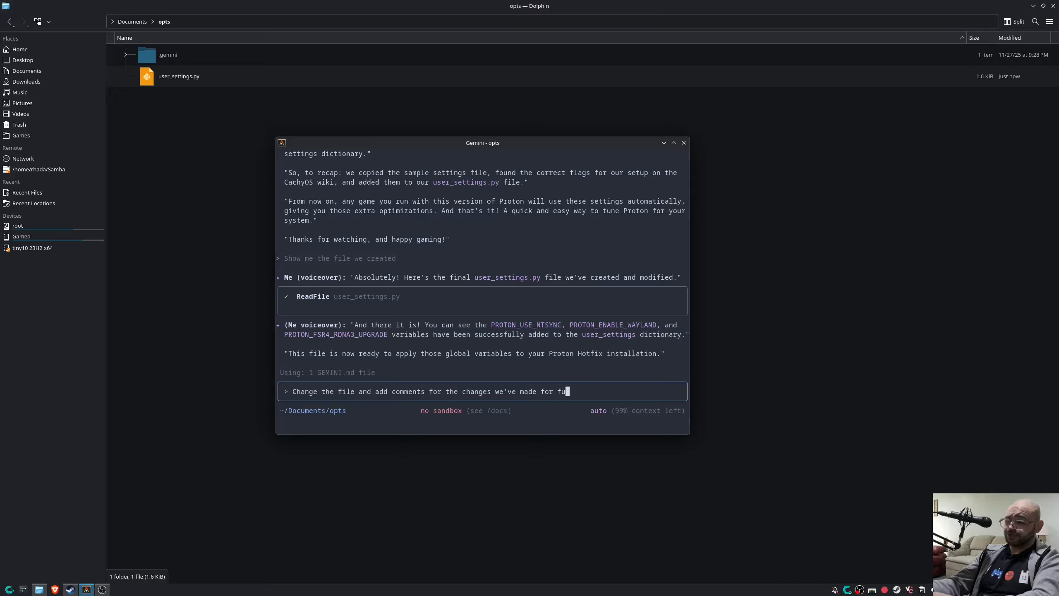
{"action": "type", "text": "ture reflection"}
{"action": "key", "text": "Return"}
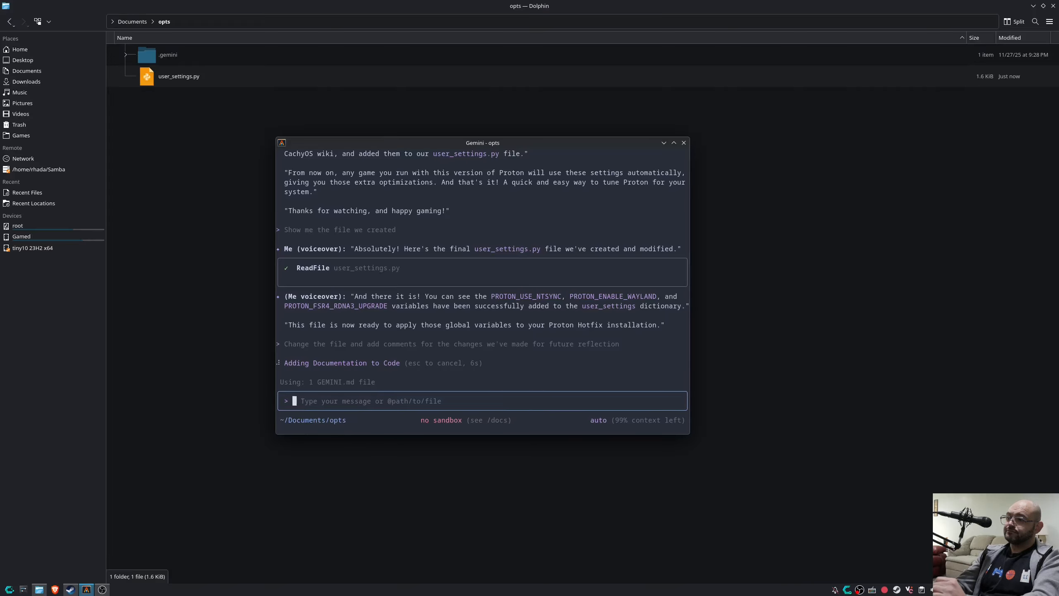
{"action": "key", "text": "Return"}
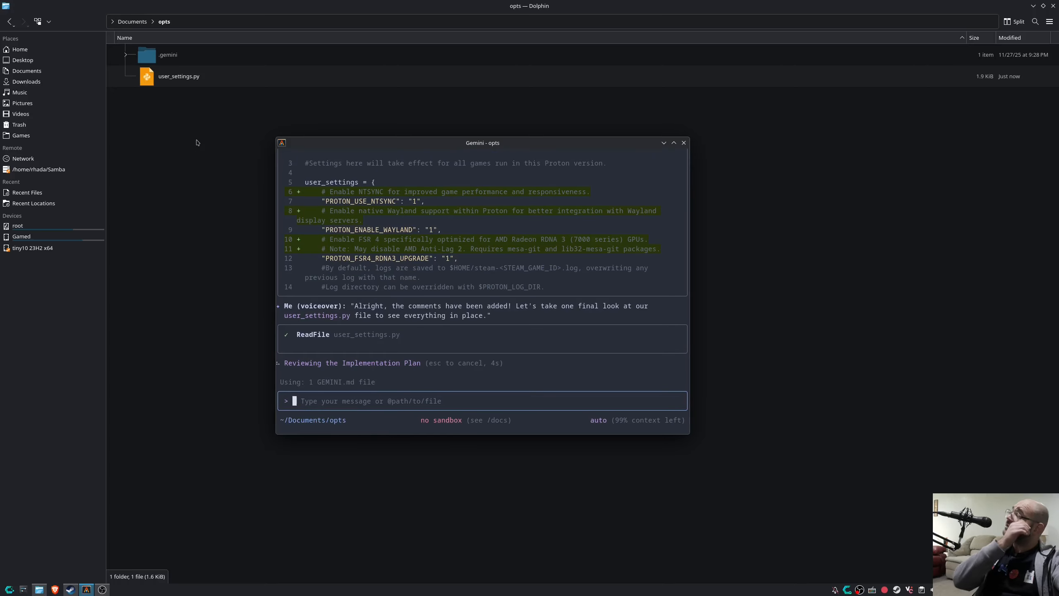
Open the updated user_settings.py in Kate, review the new NTSYNC, Wayland and FSR4 comments, then close it.
{"action": "left_click", "coordinate": [190, 82]}
{"action": "left_click", "coordinate": [492, 324]}
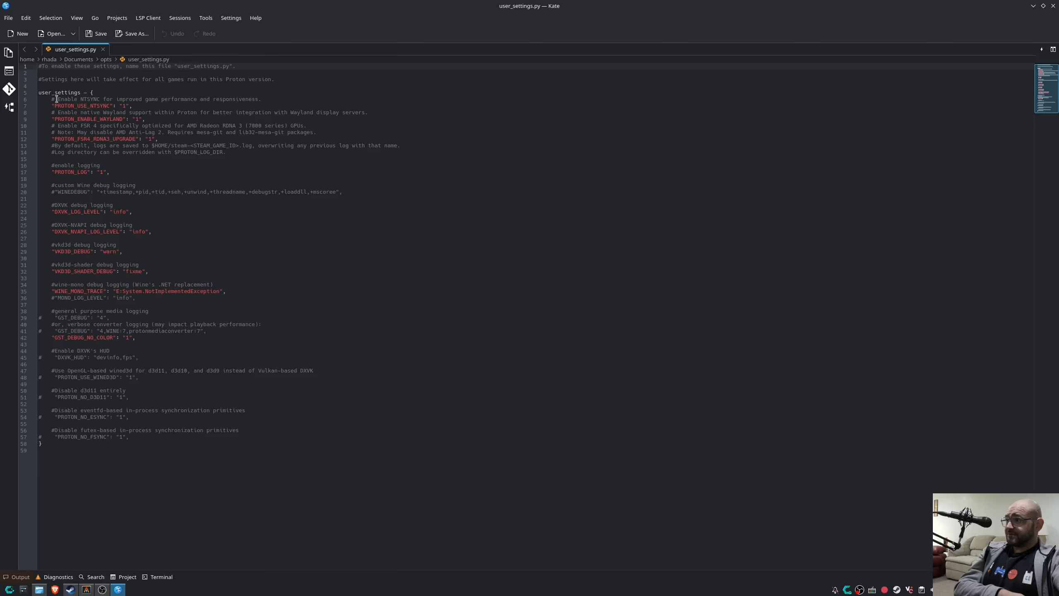
{"action": "left_click_drag", "start_coordinate": [58, 99], "coordinate": [251, 99]}
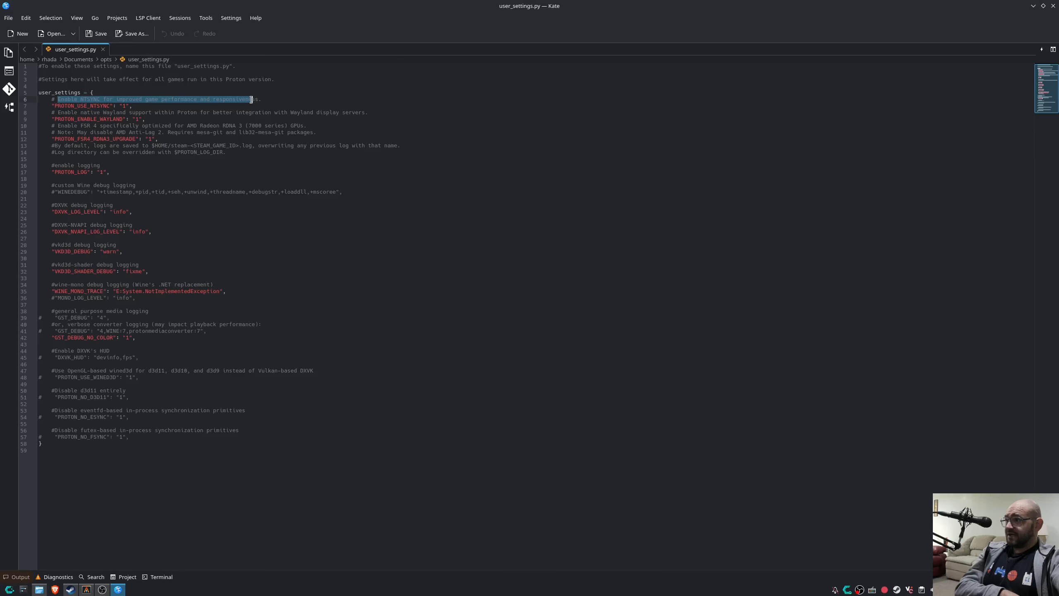
{"action": "left_click", "coordinate": [62, 92]}
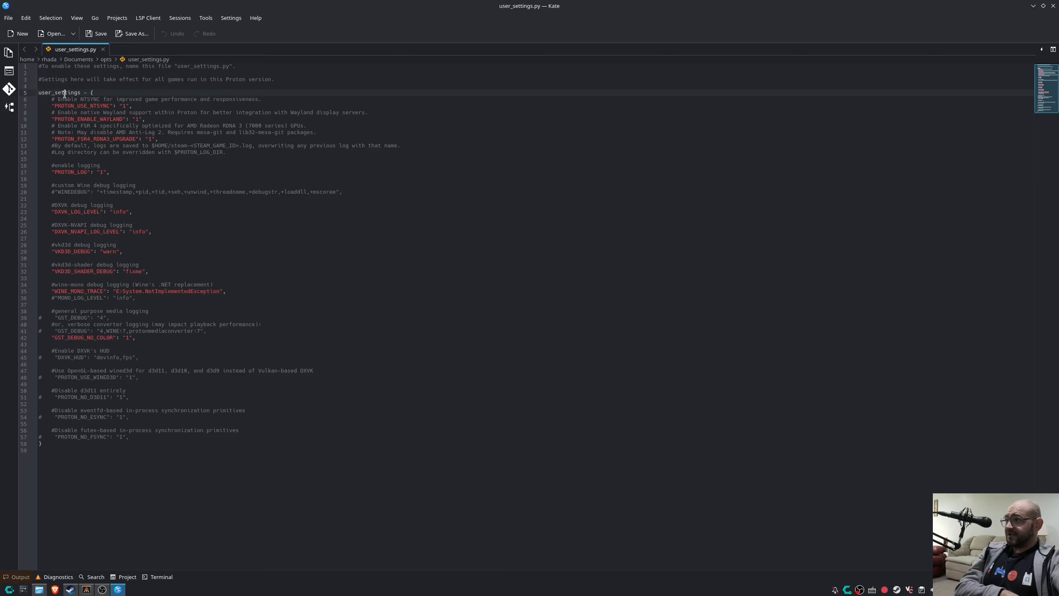
{"action": "left_click", "coordinate": [127, 105]}
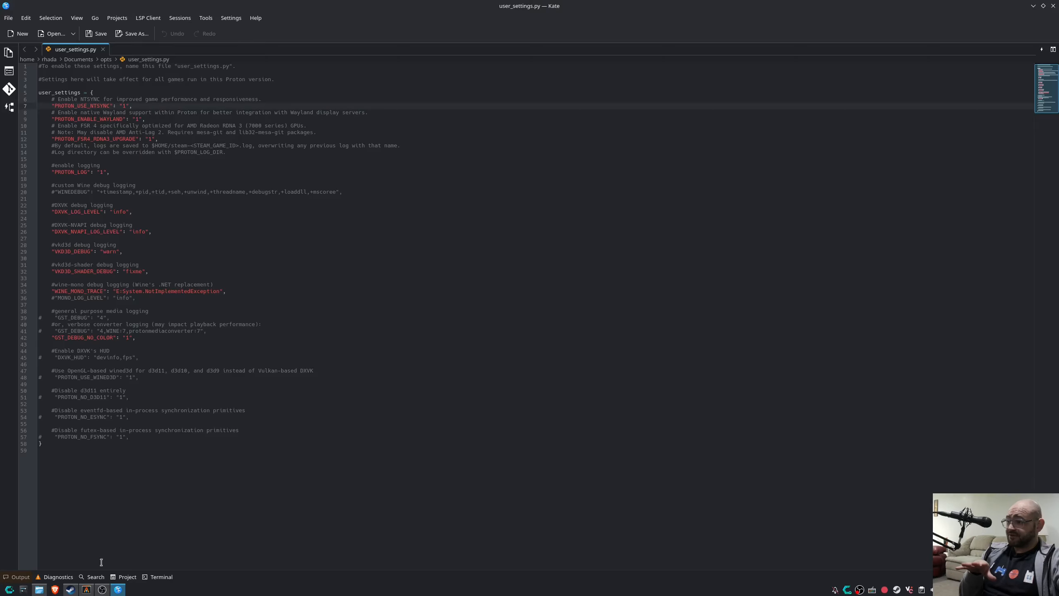
{"action": "left_click", "coordinate": [39, 589]}
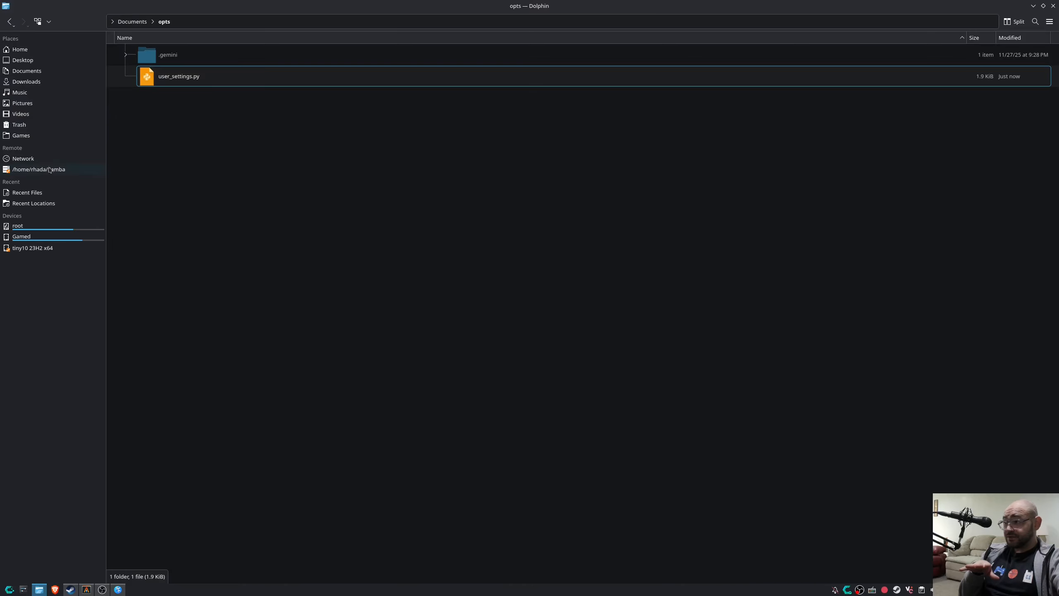
Navigate from Home through .steam/steam/steamapps into the common folder and make the path editable.
{"action": "left_click", "coordinate": [25, 50]}
{"action": "scroll", "coordinate": [200, 167], "scroll_direction": "down", "scroll_amount": 3}
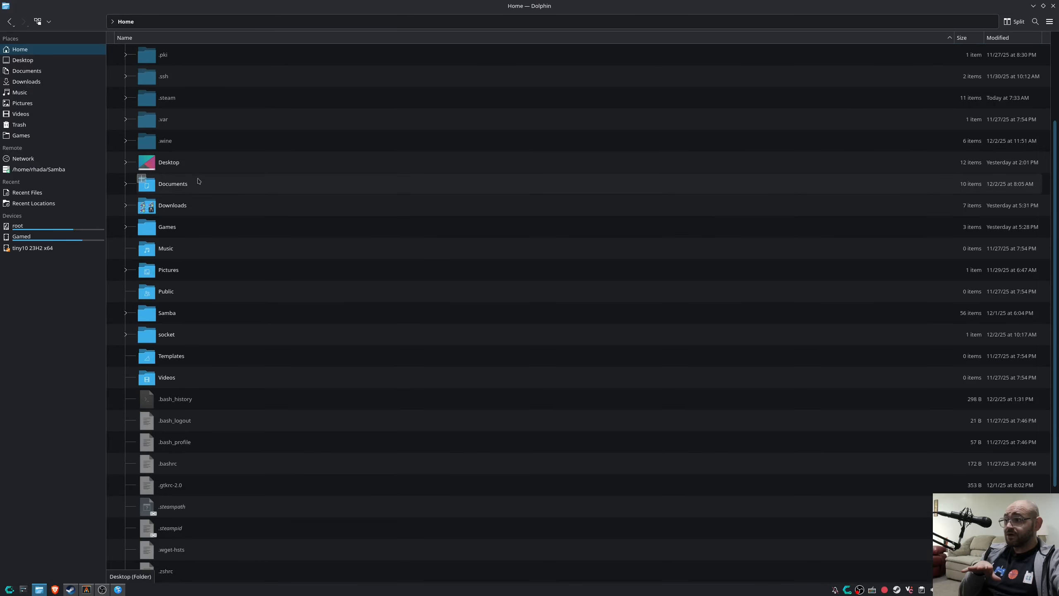
{"action": "double_click", "coordinate": [169, 97]}
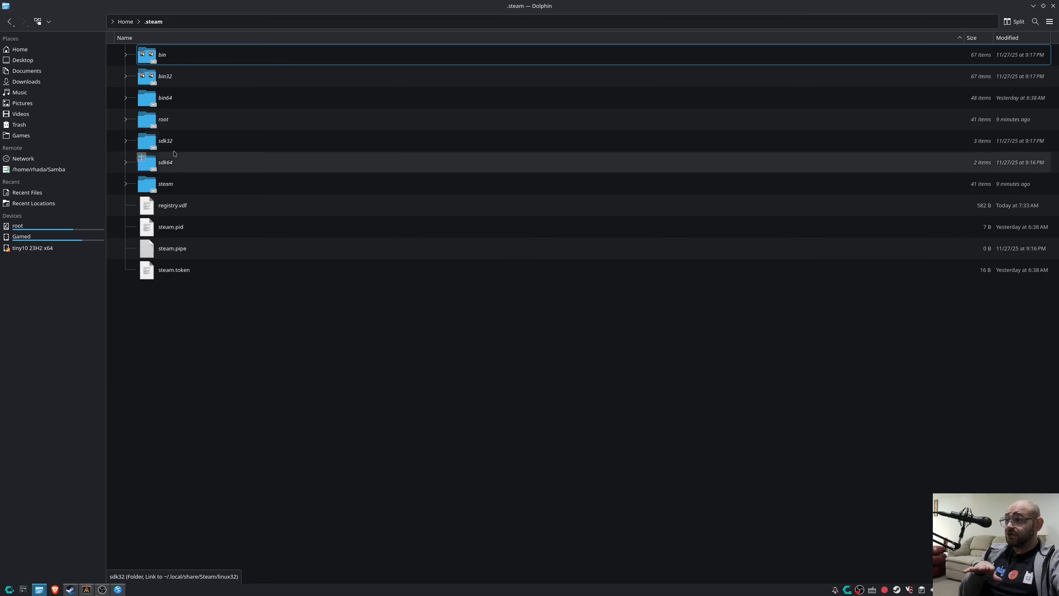
{"action": "left_click", "coordinate": [172, 182]}
{"action": "double_click", "coordinate": [172, 182]}
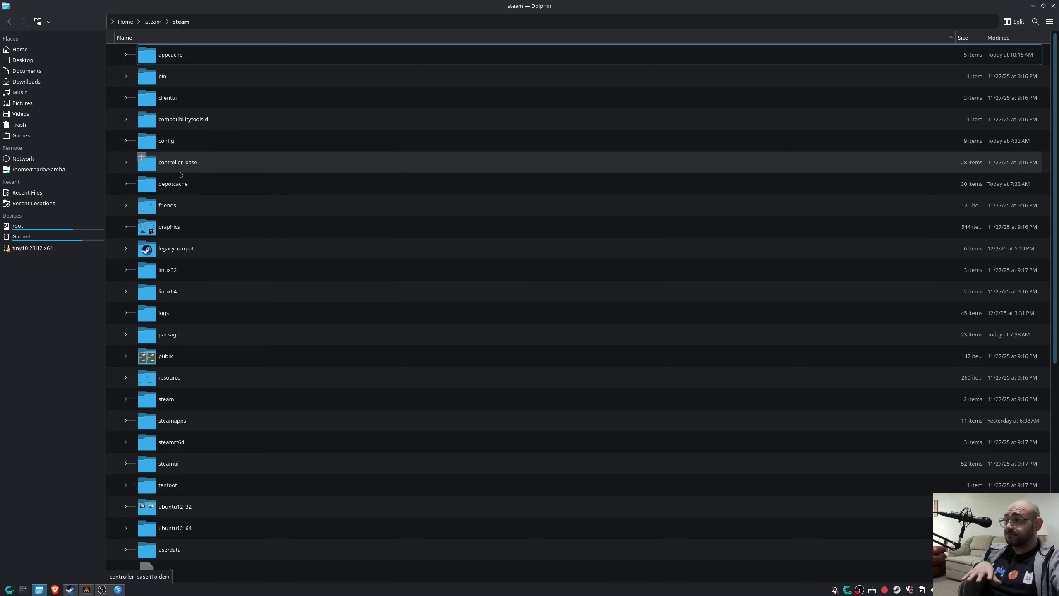
{"action": "scroll", "coordinate": [181, 175], "scroll_direction": "down", "scroll_amount": 1}
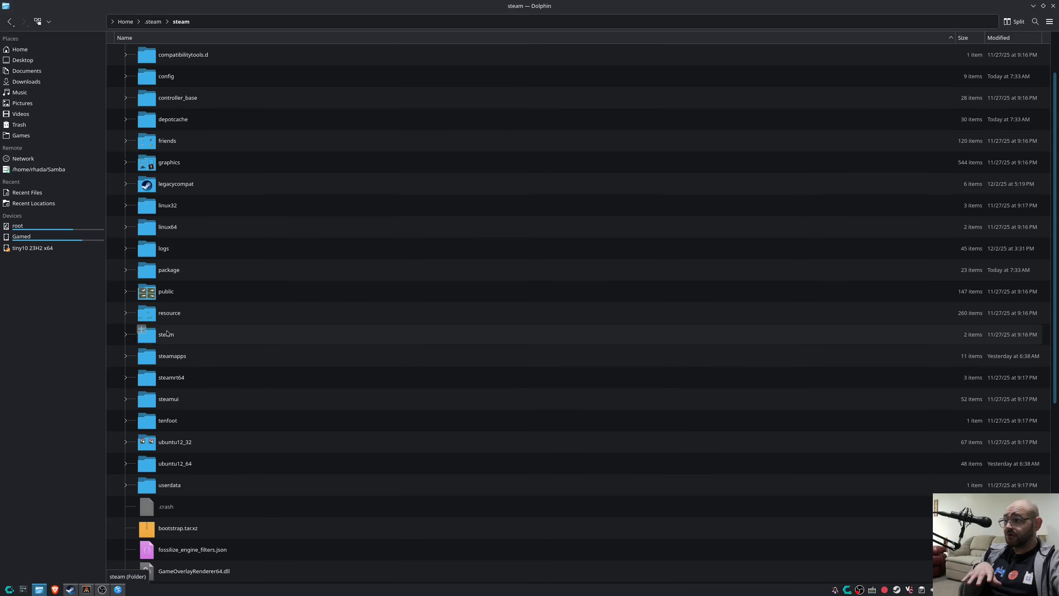
{"action": "left_click", "coordinate": [175, 357]}
{"action": "double_click", "coordinate": [175, 357]}
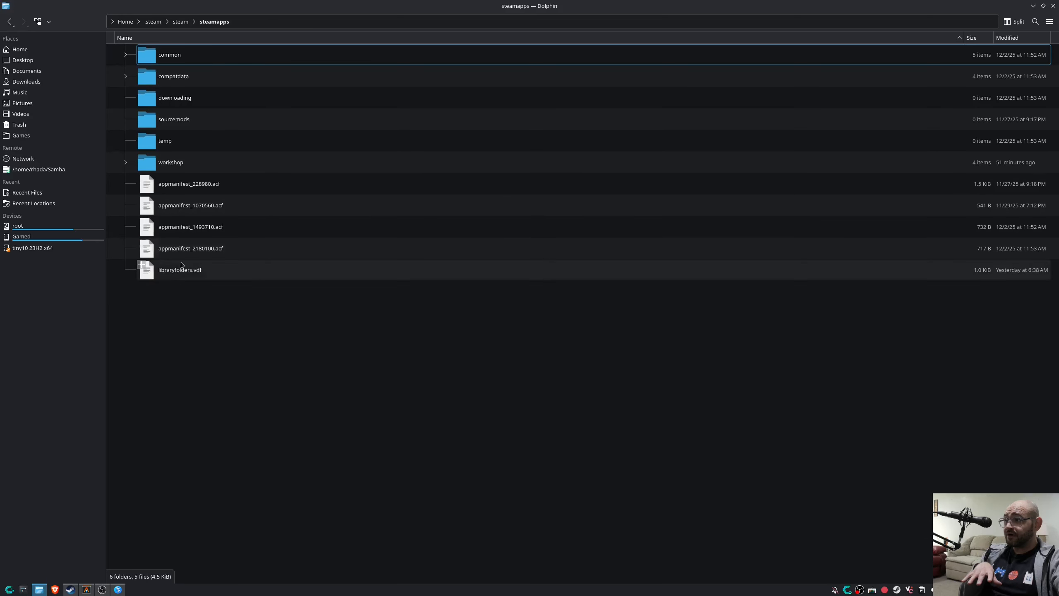
{"action": "double_click", "coordinate": [177, 61]}
{"action": "left_click", "coordinate": [175, 76]}
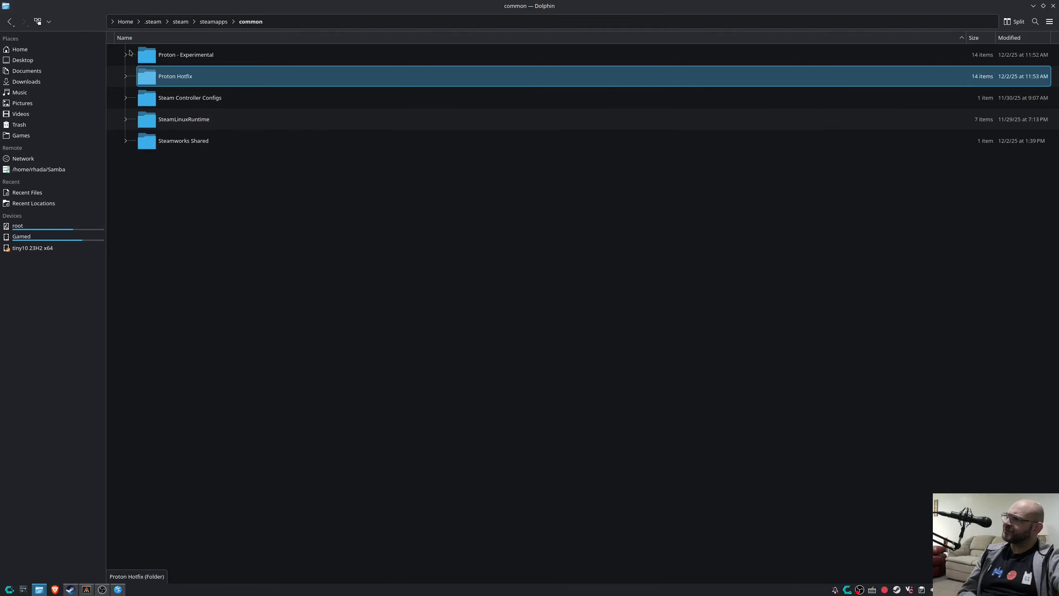
{"action": "left_click", "coordinate": [136, 22]}
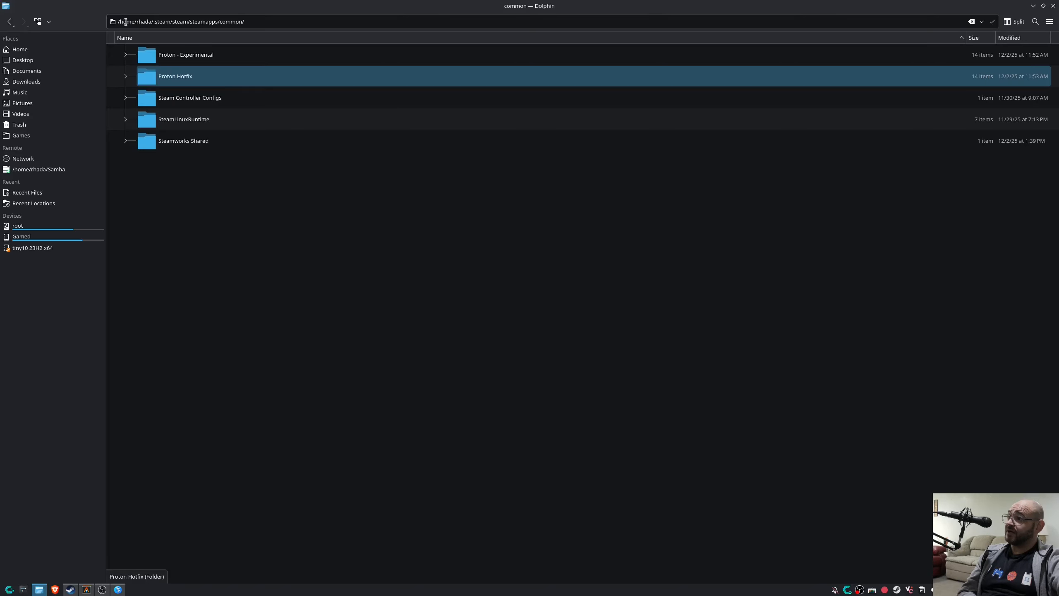
Switch the location bar to the filesystem root and open /usr/share.
{"action": "left_click_drag", "start_coordinate": [120, 21], "coordinate": [269, 33]}
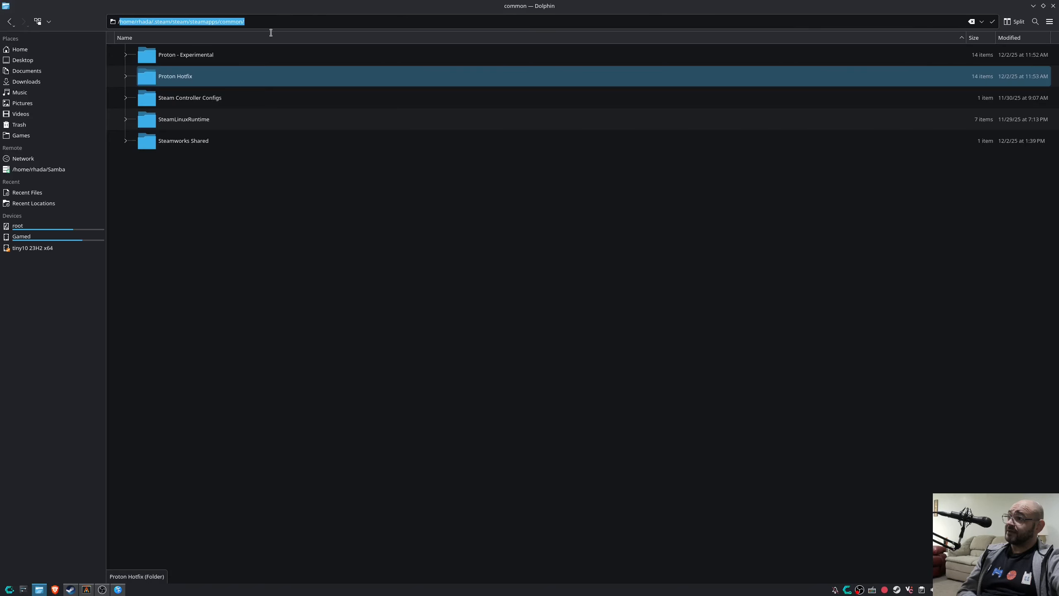
{"action": "key", "text": "BackSpace"}
{"action": "key", "text": "Return"}
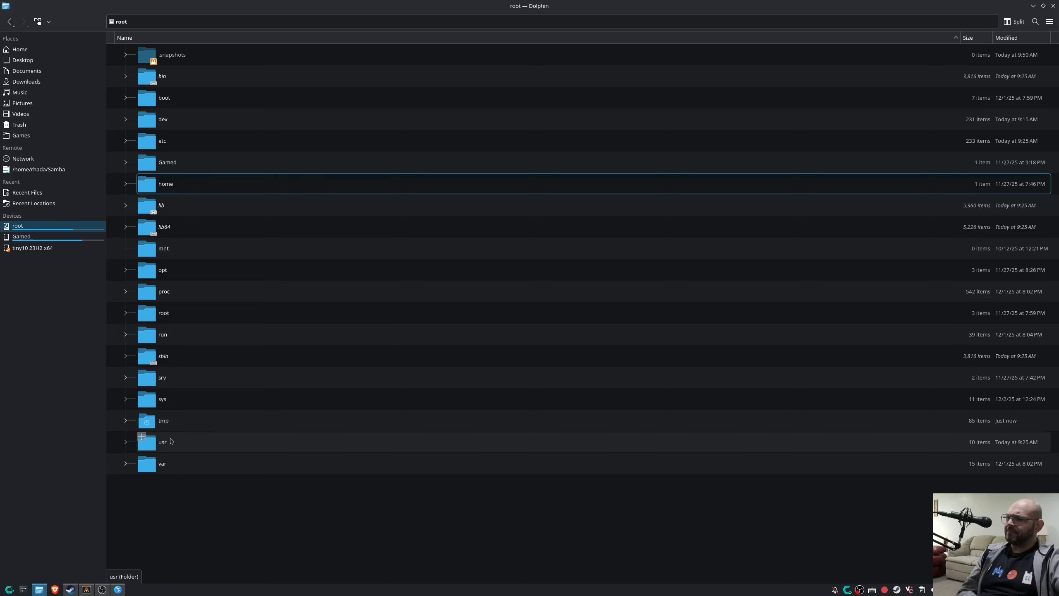
{"action": "double_click", "coordinate": [200, 442]}
{"action": "double_click", "coordinate": [177, 223]}
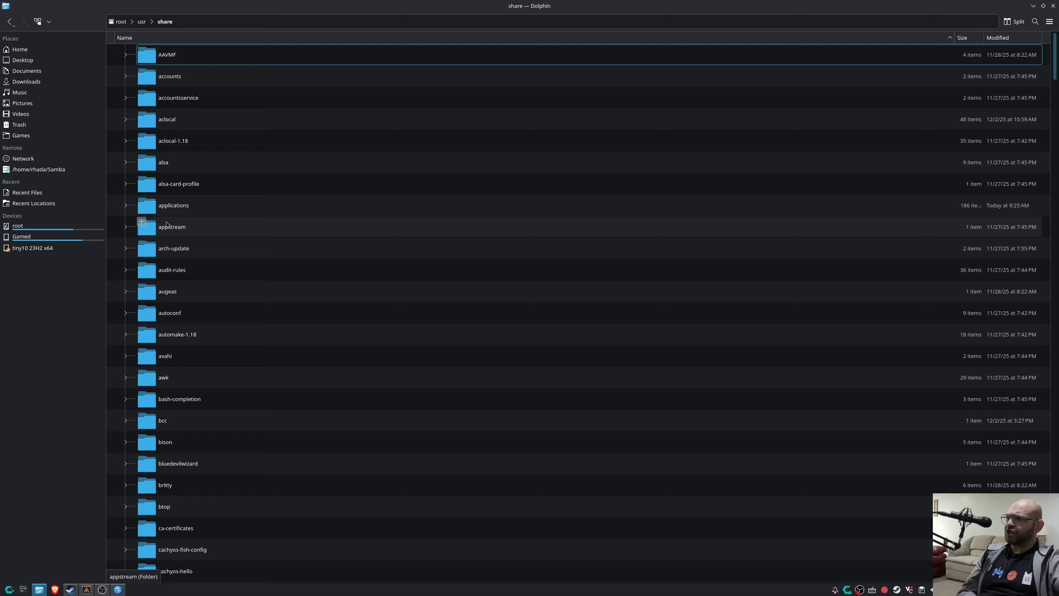
Open user_settings.py from steam/compatibilitytools.d/proton-cachyos in Kate.
{"action": "scroll", "coordinate": [179, 234], "scroll_direction": "down", "scroll_amount": 7}
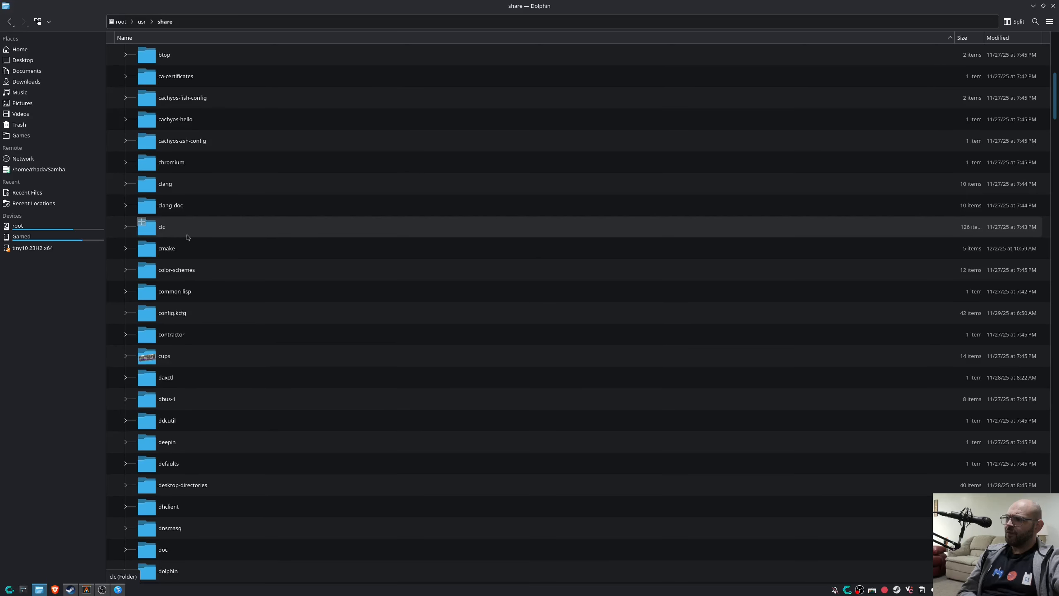
{"action": "scroll", "coordinate": [191, 280], "scroll_direction": "down", "scroll_amount": 15}
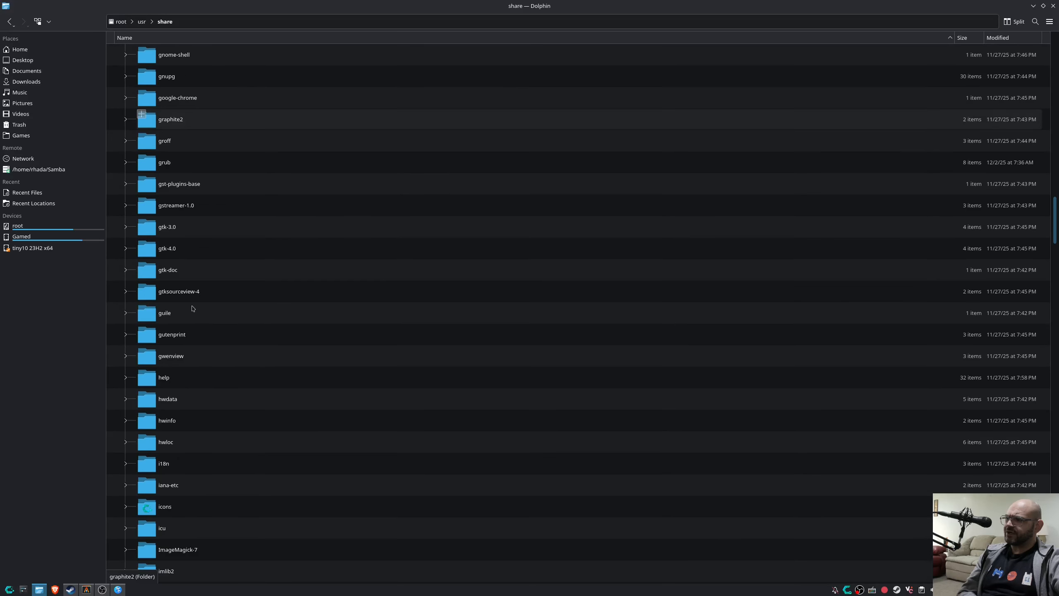
{"action": "scroll", "coordinate": [192, 311], "scroll_direction": "down", "scroll_amount": 15}
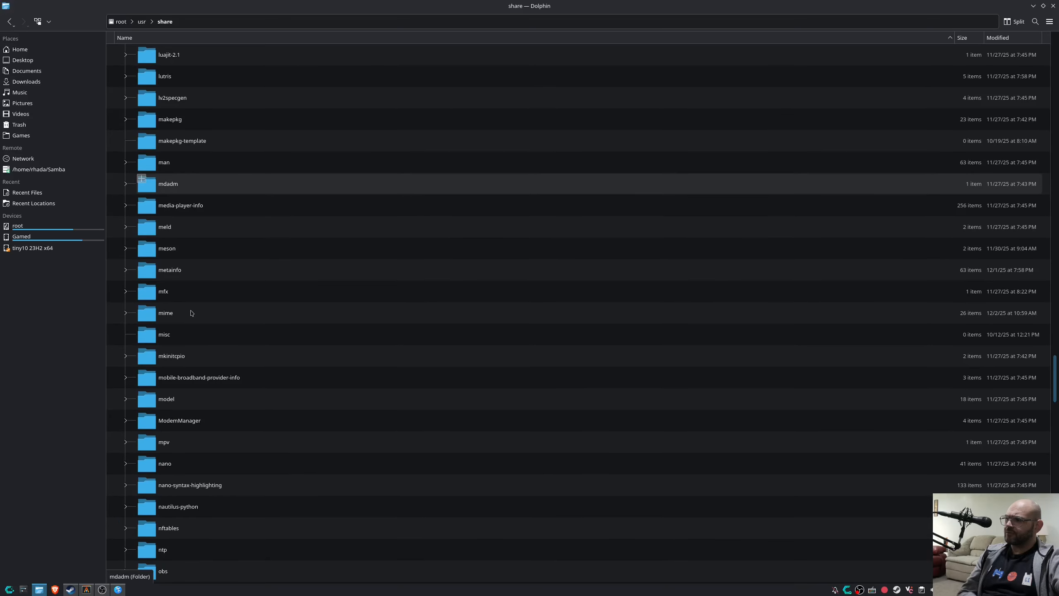
{"action": "scroll", "coordinate": [192, 313], "scroll_direction": "down", "scroll_amount": 9}
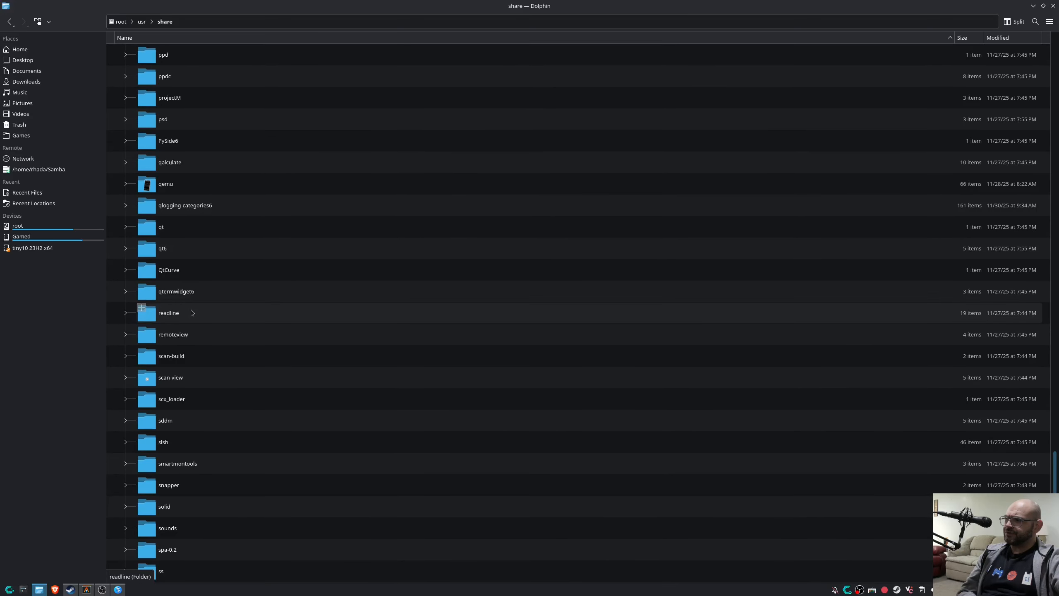
{"action": "scroll", "coordinate": [183, 377], "scroll_direction": "down", "scroll_amount": 4}
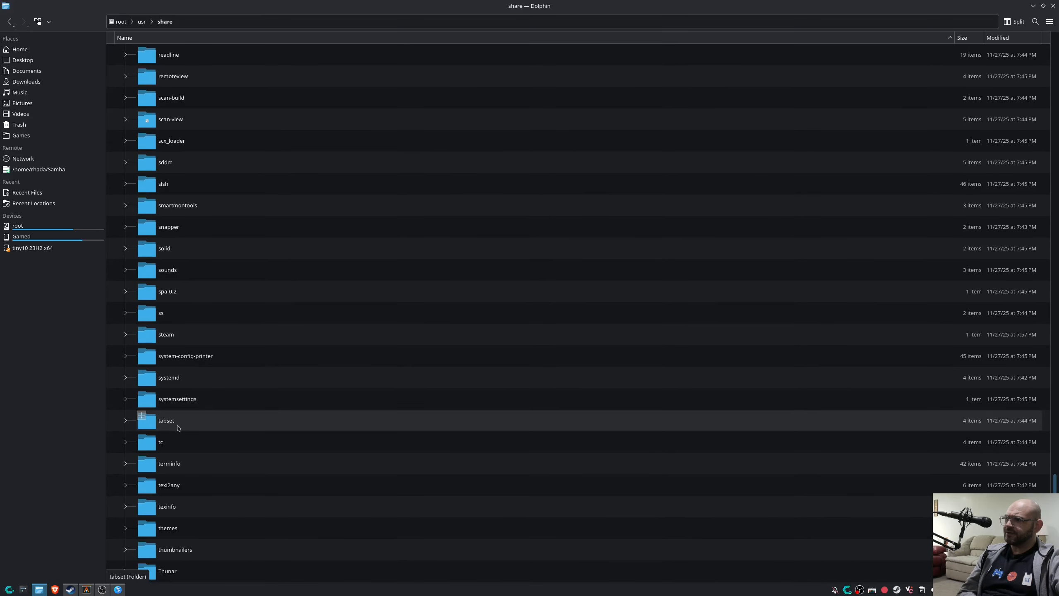
{"action": "double_click", "coordinate": [169, 332]}
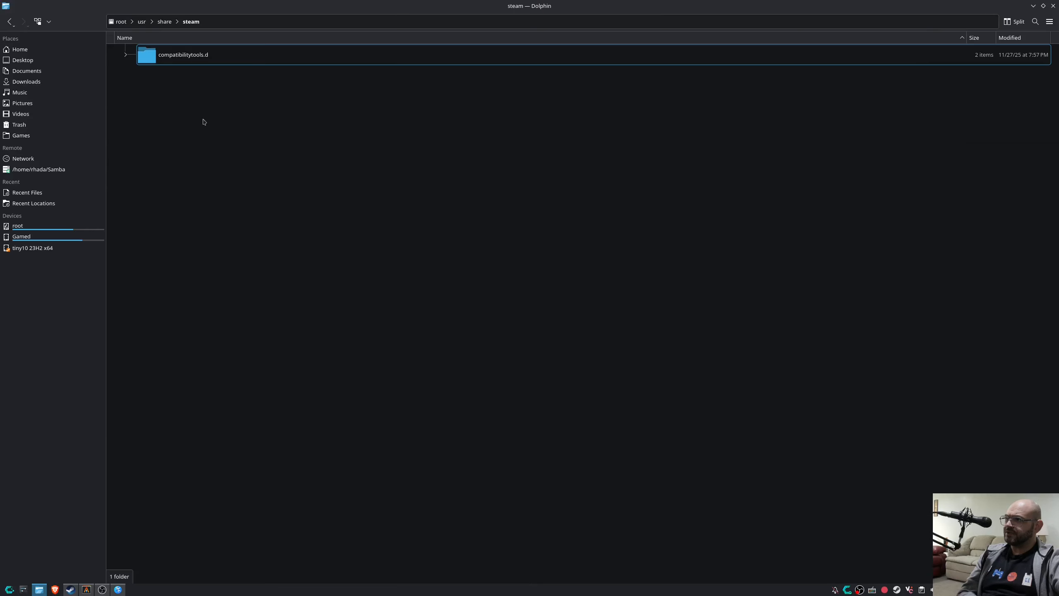
{"action": "left_click", "coordinate": [203, 54]}
{"action": "double_click", "coordinate": [203, 55]}
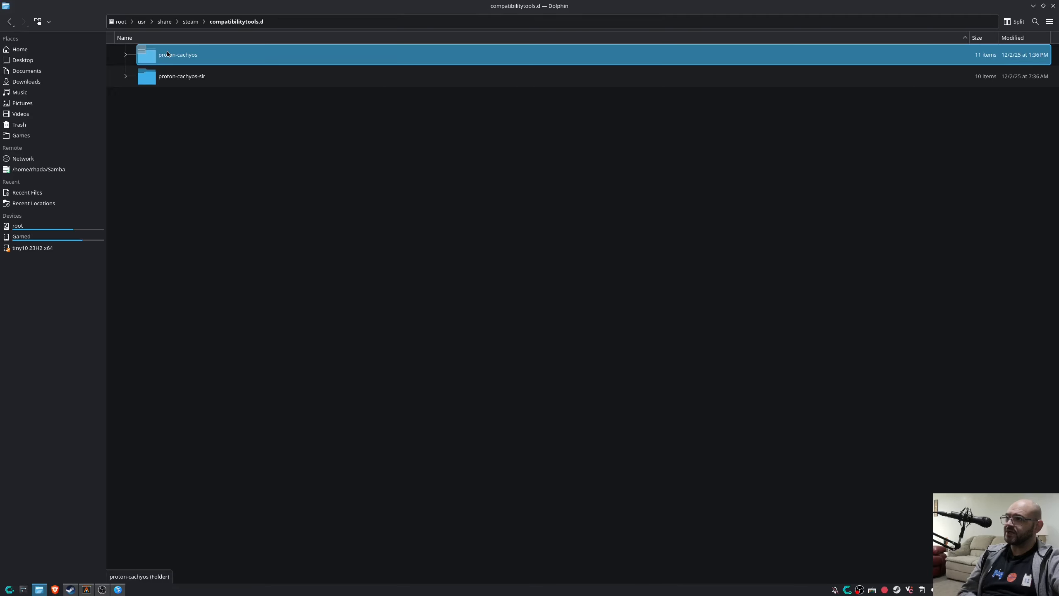
{"action": "double_click", "coordinate": [200, 55]}
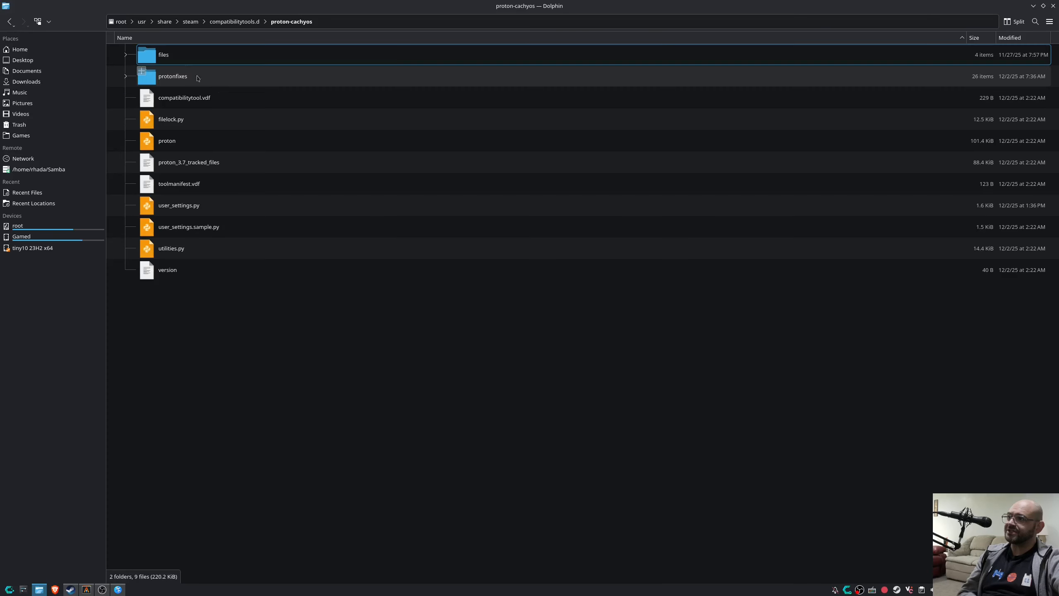
{"action": "double_click", "coordinate": [180, 207]}
{"action": "left_click", "coordinate": [493, 324]}
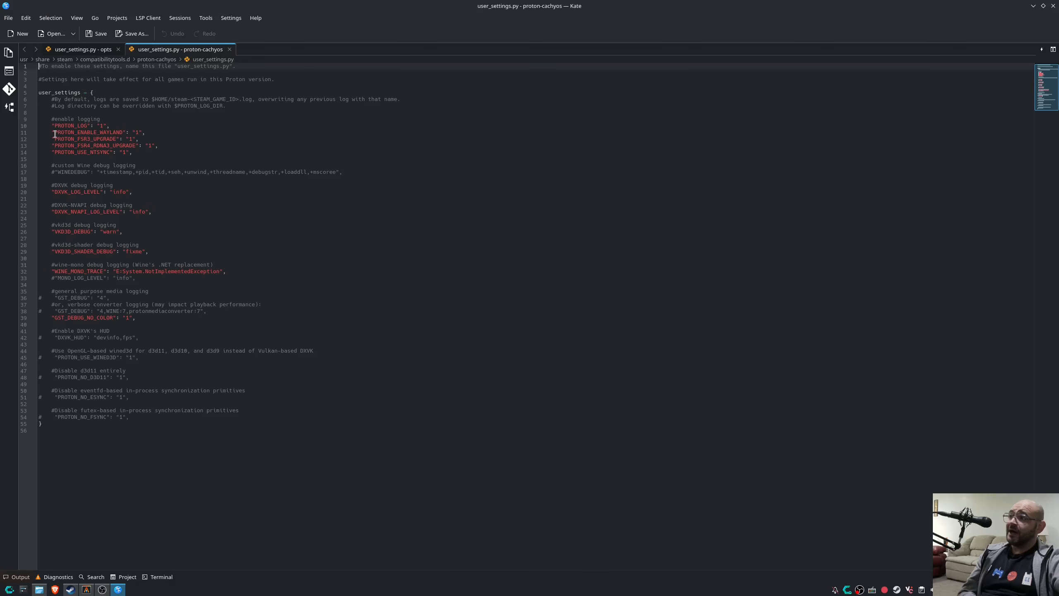
Select and drag the Wayland and FSR lines 11–12 in Kate, then bring up the Steam Library.
{"action": "left_click_drag", "start_coordinate": [55, 133], "coordinate": [144, 140]}
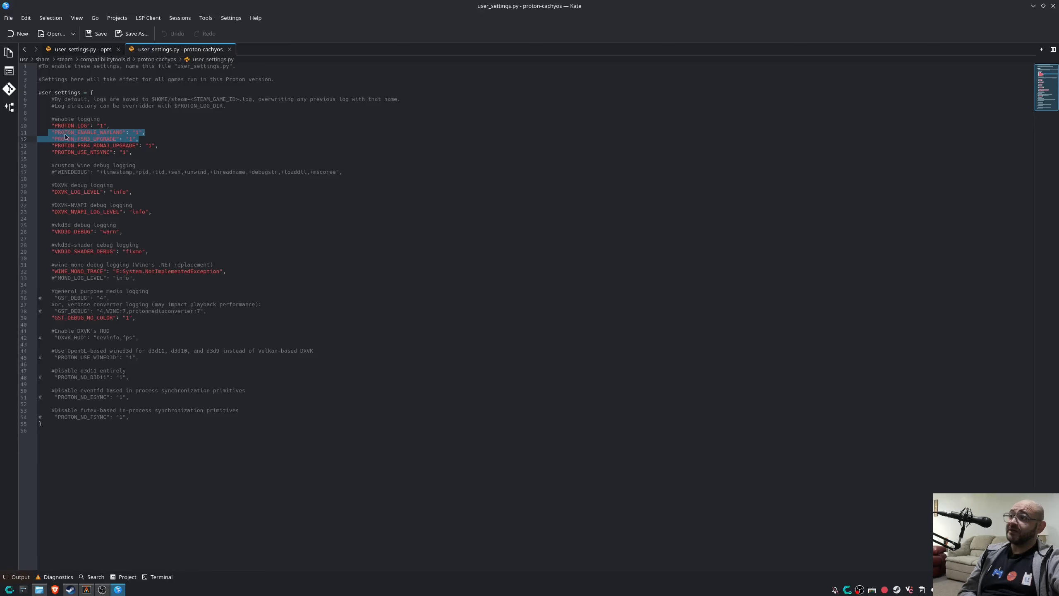
{"action": "left_click_drag", "start_coordinate": [66, 138], "coordinate": [95, 143]}
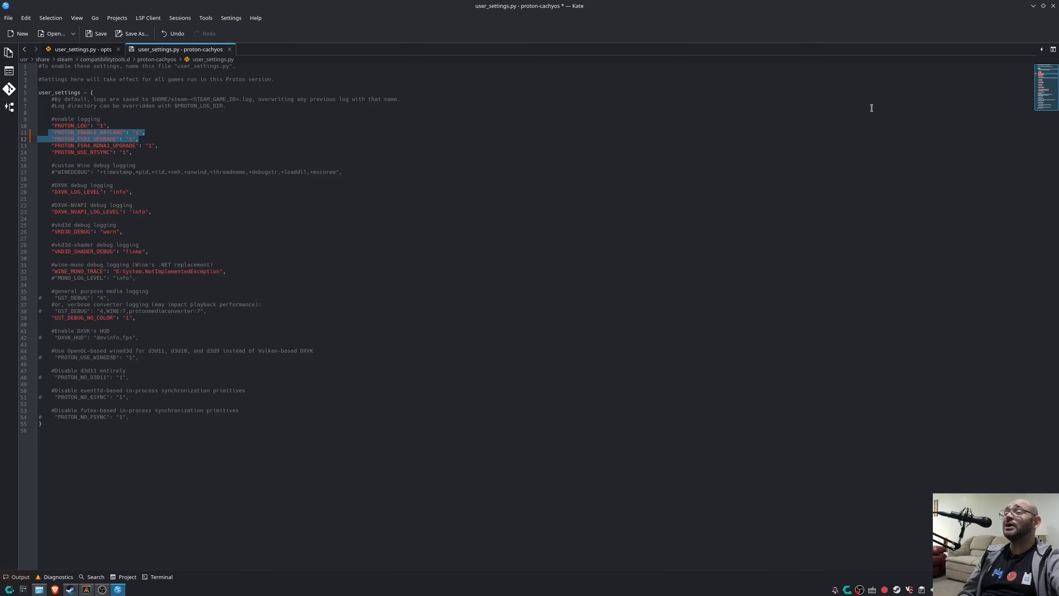
{"action": "left_click", "coordinate": [70, 590]}
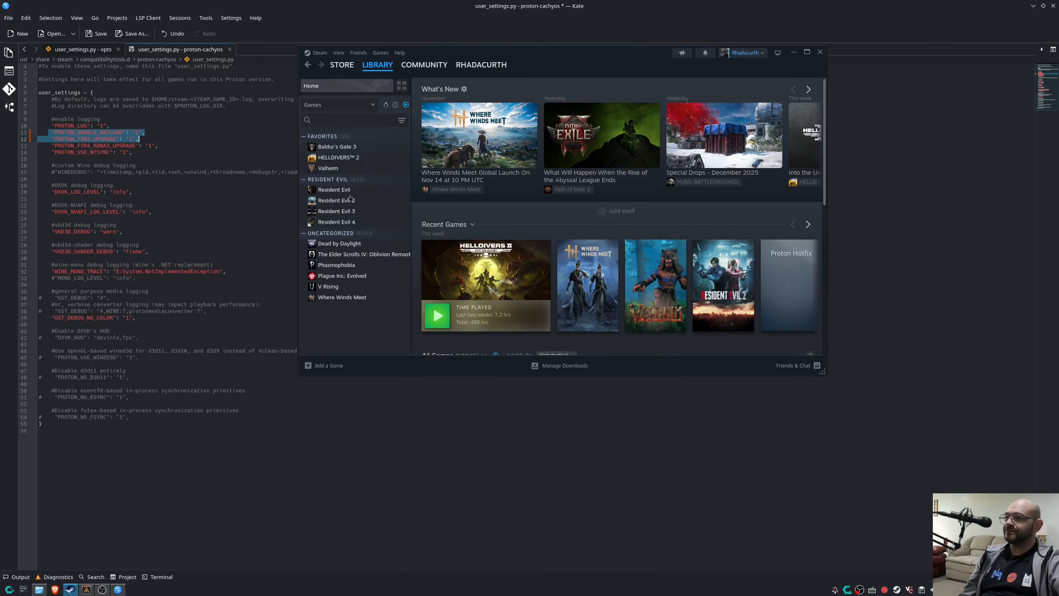
Open HELLDIVERS 2's Properties and copy the PROTON_ENABLE_WAYLAND line from Kate.
{"action": "left_click", "coordinate": [342, 158]}
{"action": "right_click", "coordinate": [343, 159]}
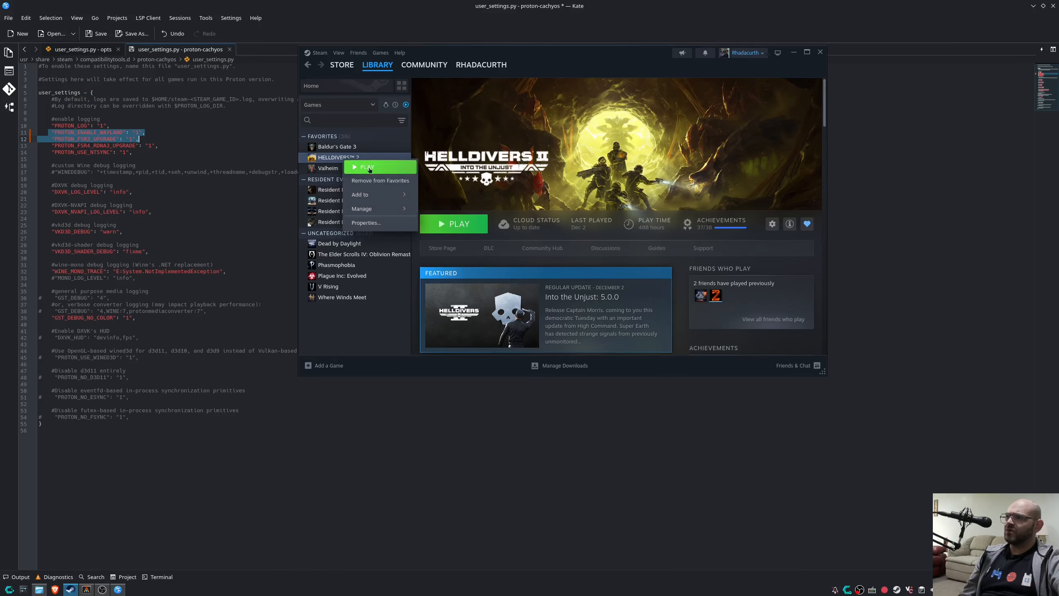
{"action": "left_click", "coordinate": [367, 222]}
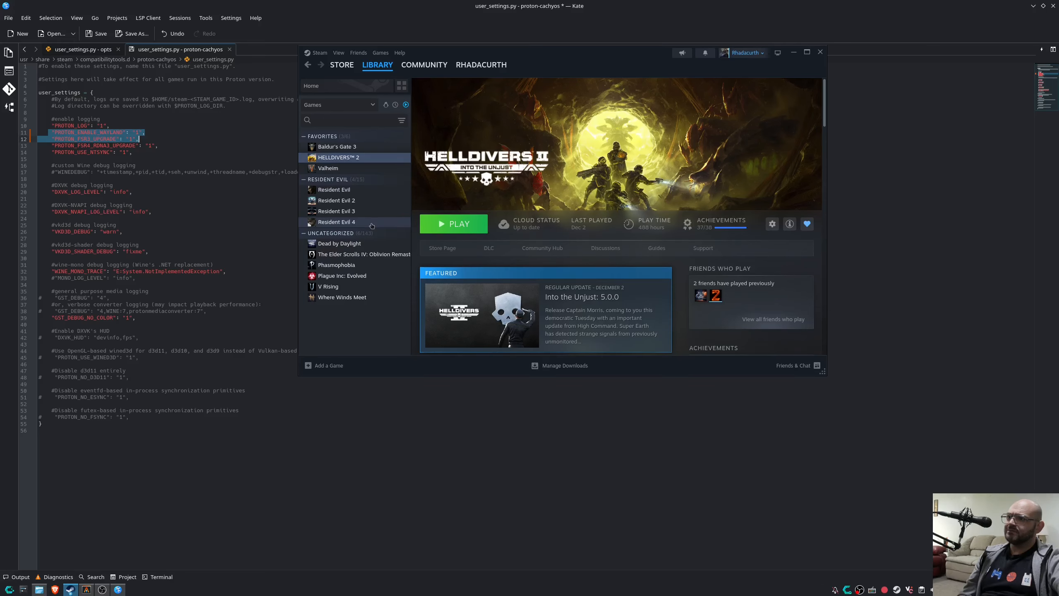
{"action": "left_click", "coordinate": [92, 145]}
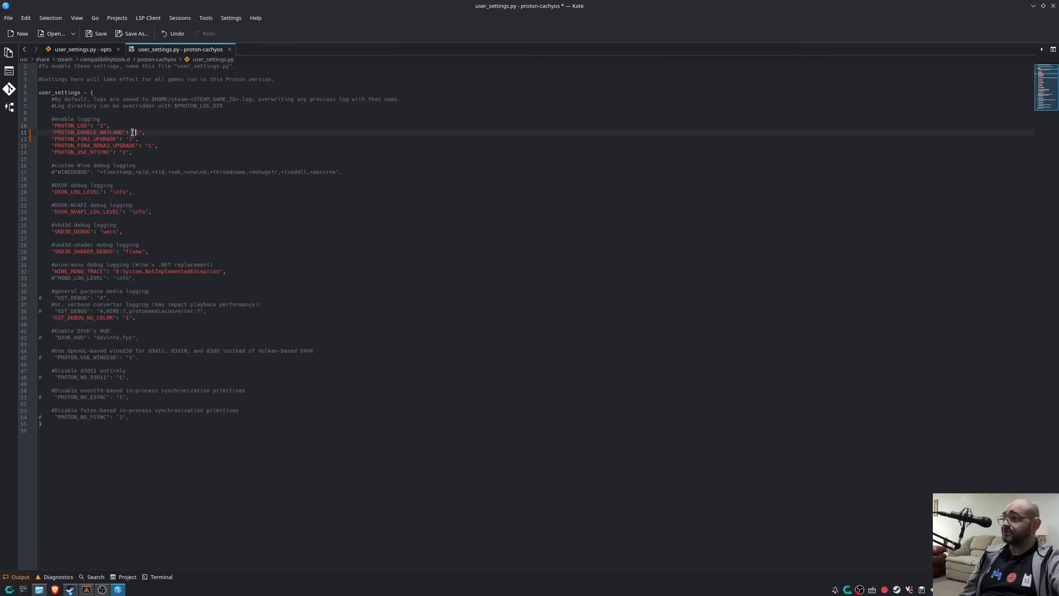
{"action": "left_click_drag", "start_coordinate": [55, 132], "coordinate": [145, 132]}
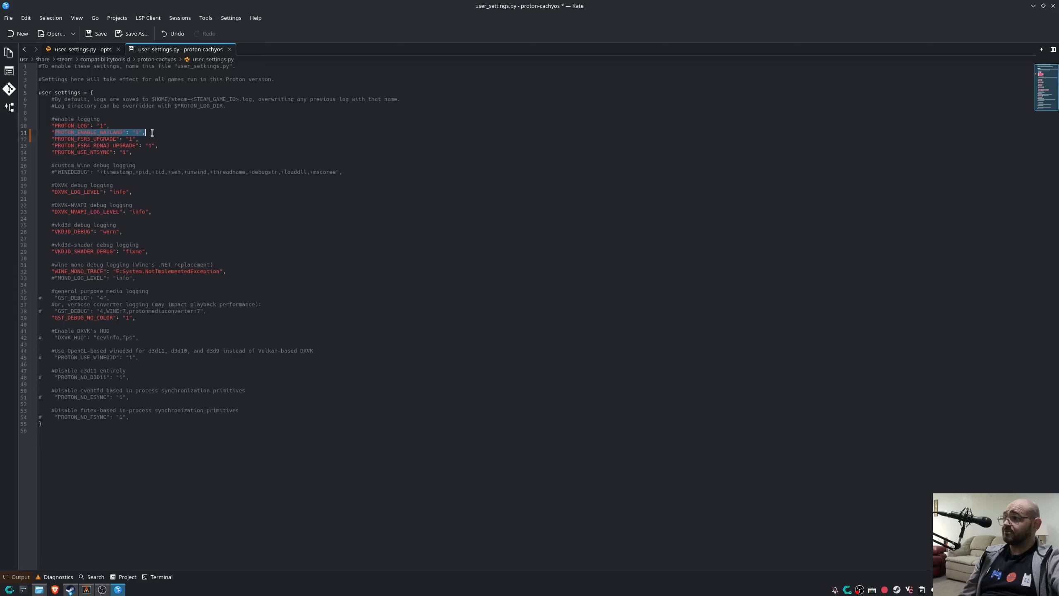
{"action": "right_click", "coordinate": [136, 135]}
{"action": "left_click", "coordinate": [159, 151]}
Paste it into the launch options and edit it to PROTON_ENABLE_WAYLAND=0 %command%.
{"action": "key", "text": "alt+Tab"}
{"action": "left_click", "coordinate": [527, 276]}
{"action": "key", "text": "ctrl+v"}
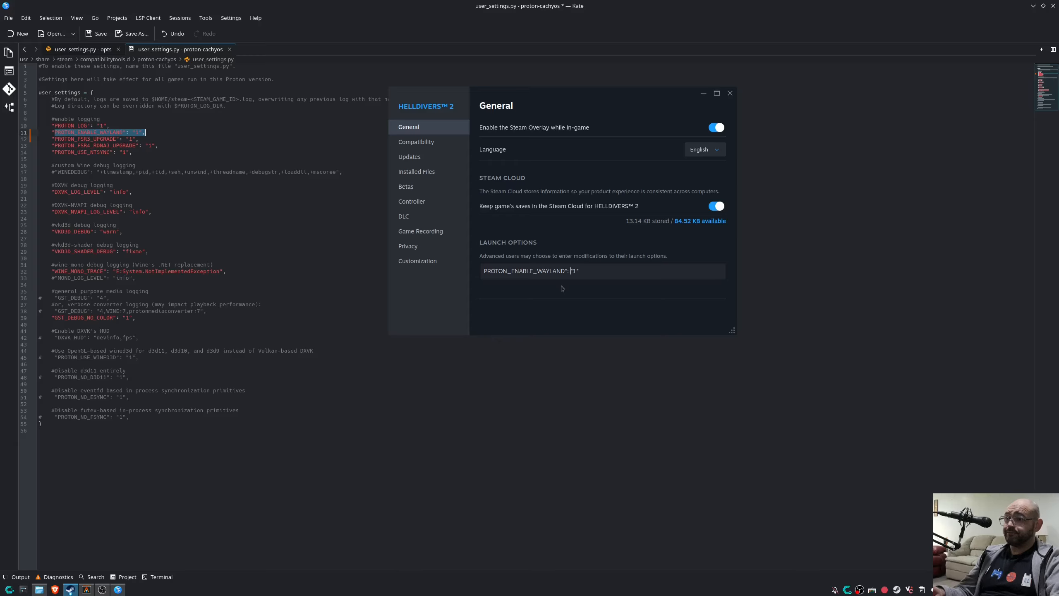
{"action": "key", "text": "BackSpace"}
{"action": "key", "text": "BackSpace"}
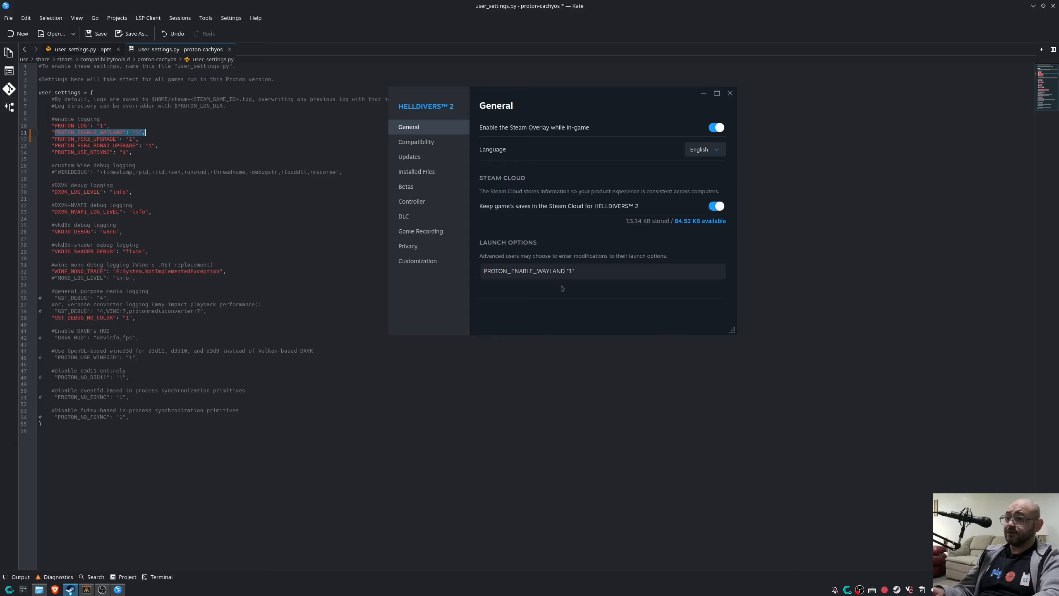
{"action": "type", "text": "="}
{"action": "key", "text": "Delete"}
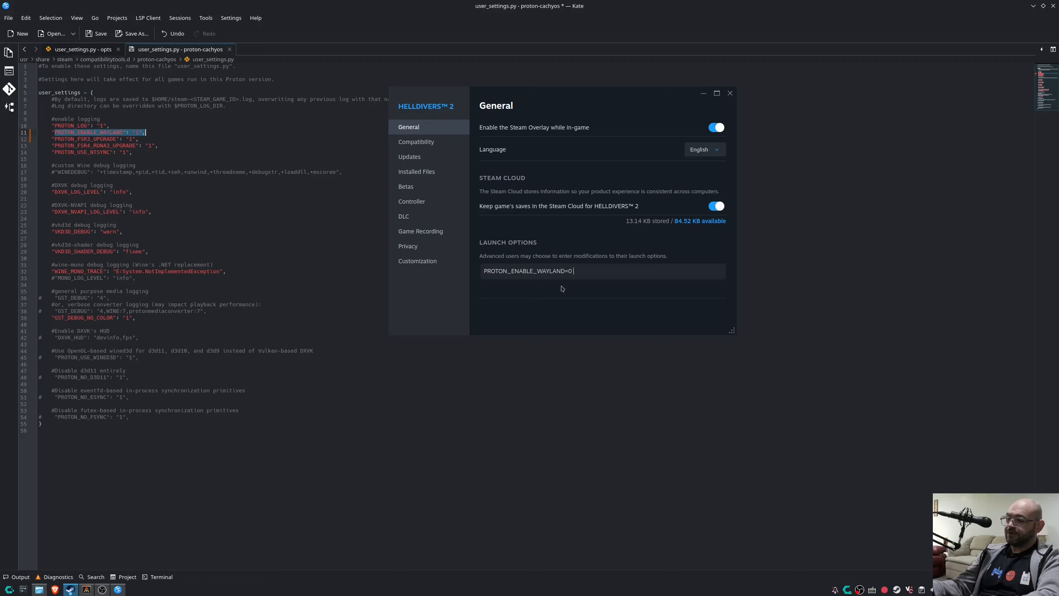
{"action": "type", "text": "co"}
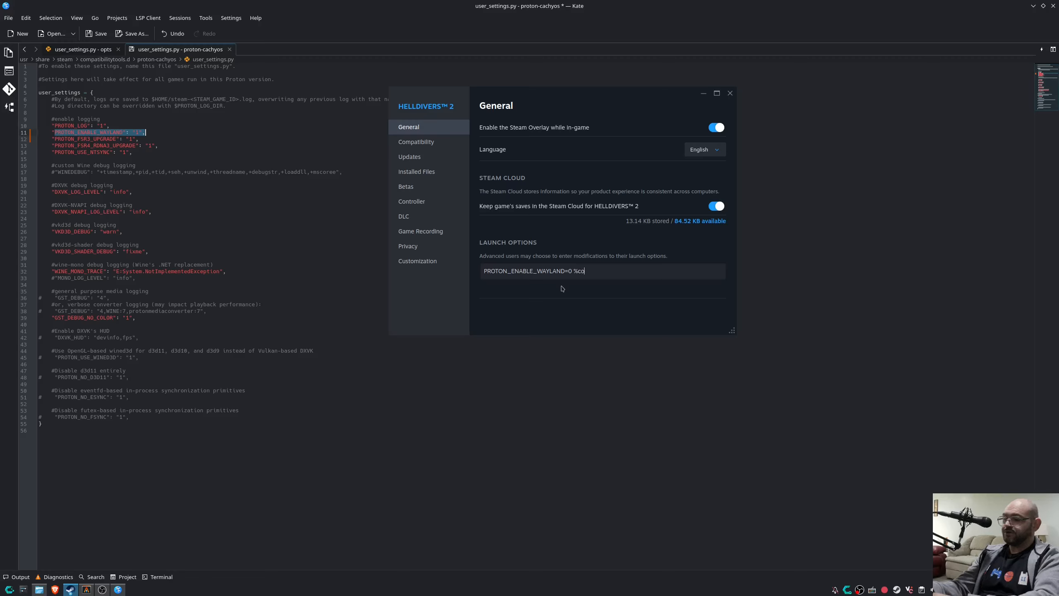
{"action": "type", "text": "mmand%"}
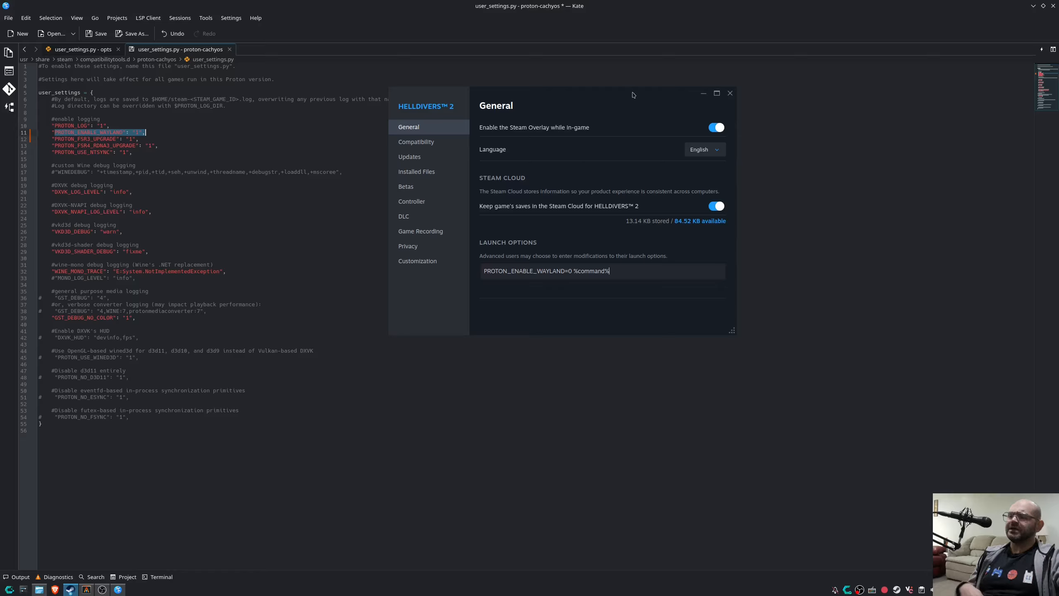
{"action": "mouse_move", "coordinate": [102, 589]}
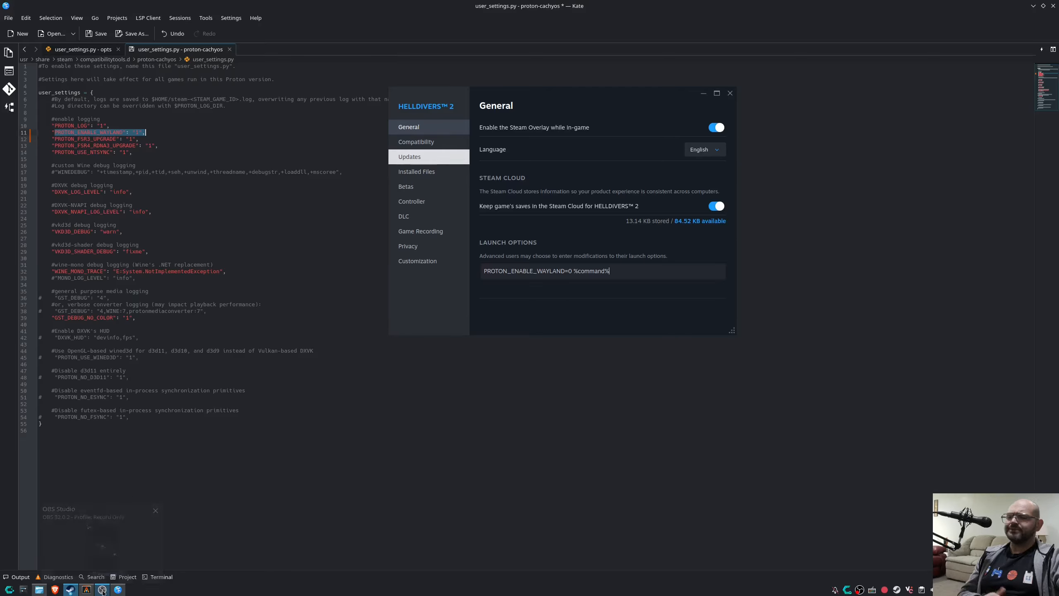